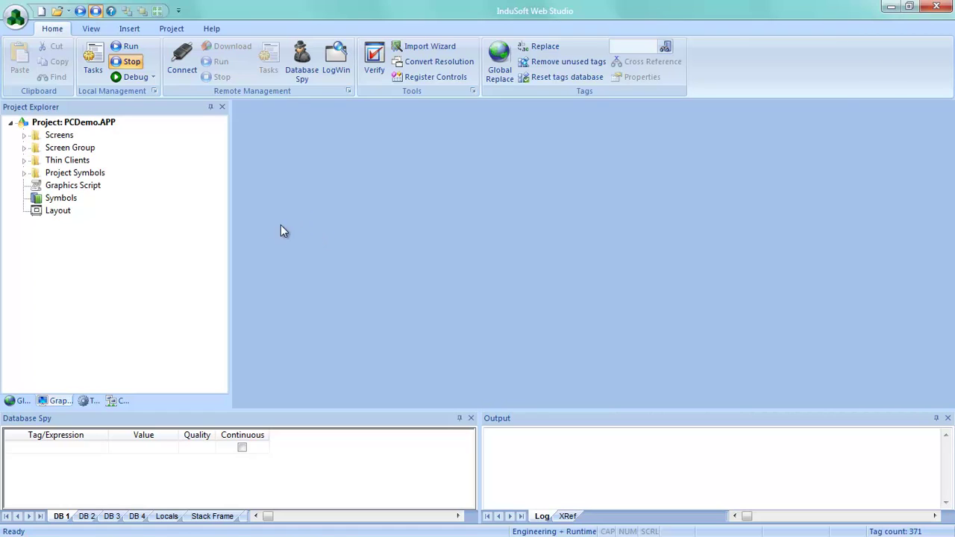
Create a new project named ANDON with the Windows Local Interface product type.
left_click(41, 11)
type("ANDON")
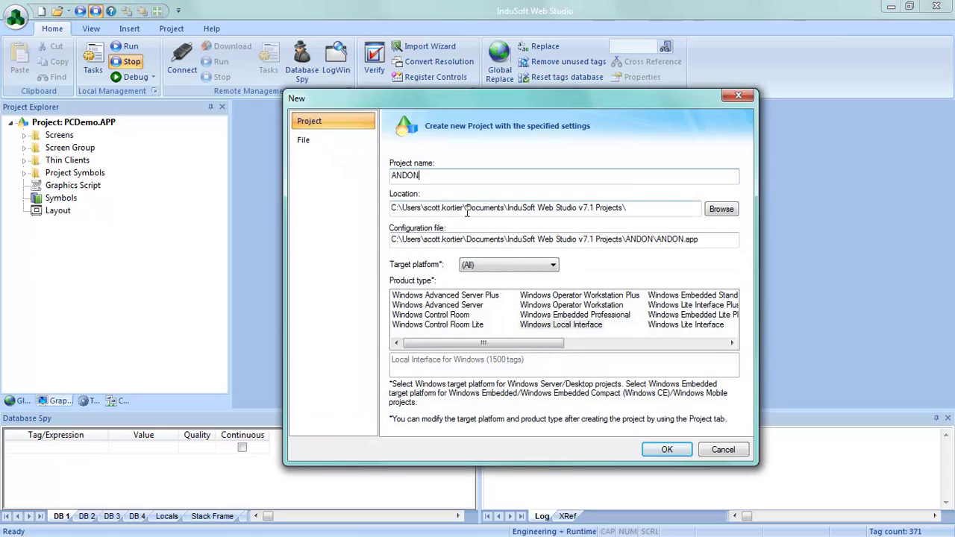
left_click(585, 326)
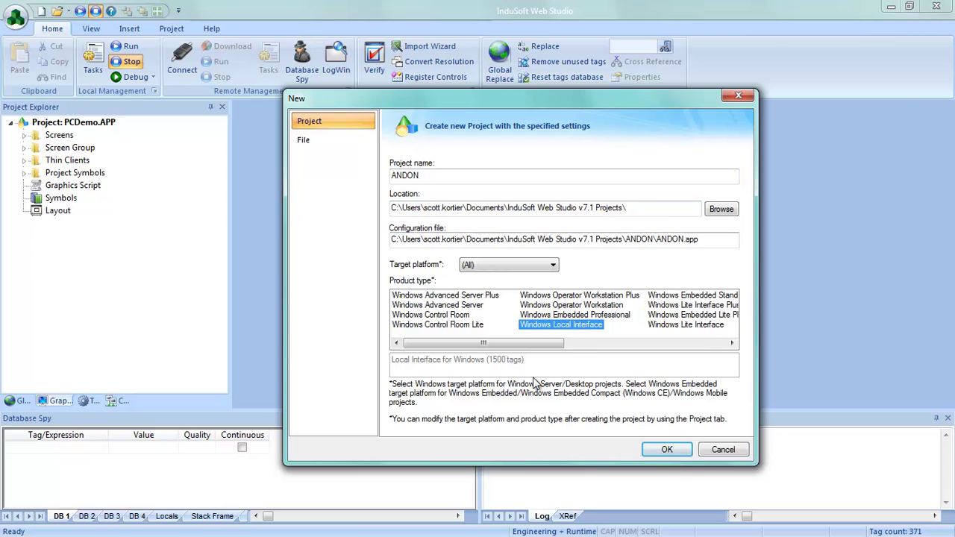
left_click(671, 448)
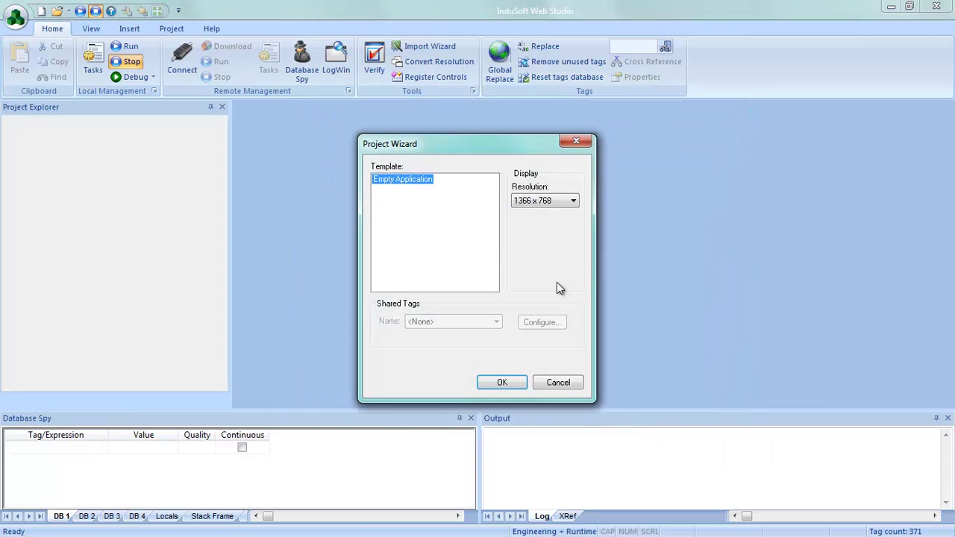
Give the new project a custom display resolution of 1920 wide by 1080 high and finish the project wizard.
left_click(536, 202)
left_click(533, 214)
left_click(529, 235)
left_click_drag(466, 223, 434, 222)
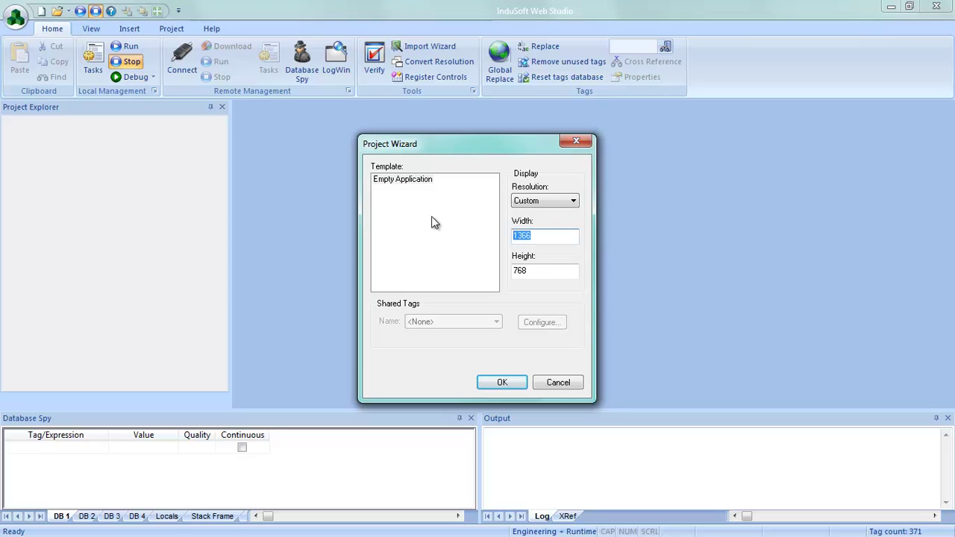
type("1920")
left_click_drag(531, 271, 471, 272)
type("1080")
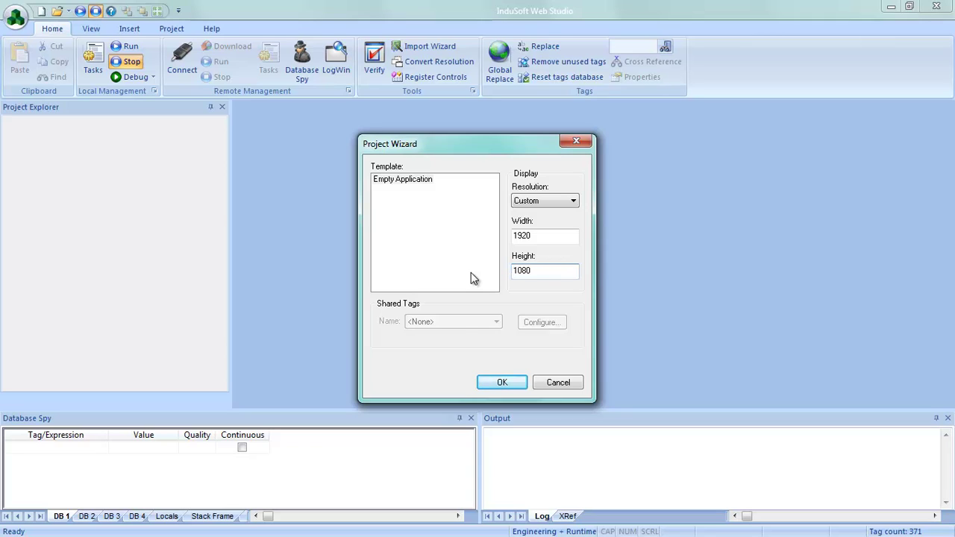
left_click(502, 383)
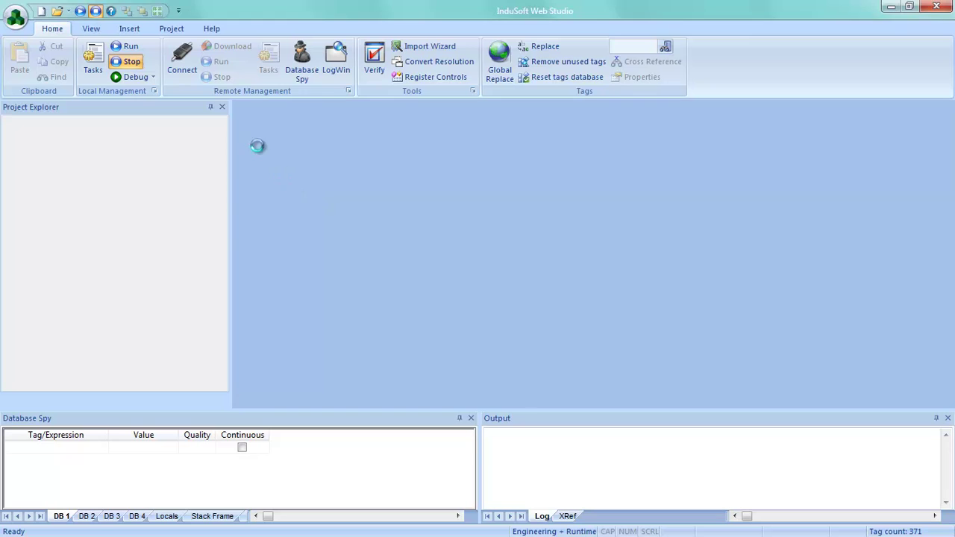
Enable Auto Screen Scaling in the project's viewer settings.
left_click(175, 29)
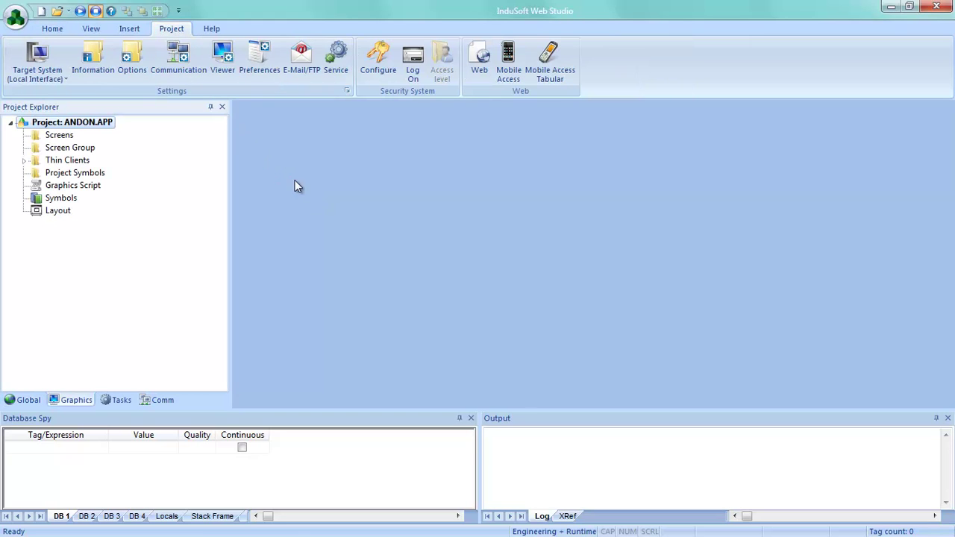
left_click(223, 66)
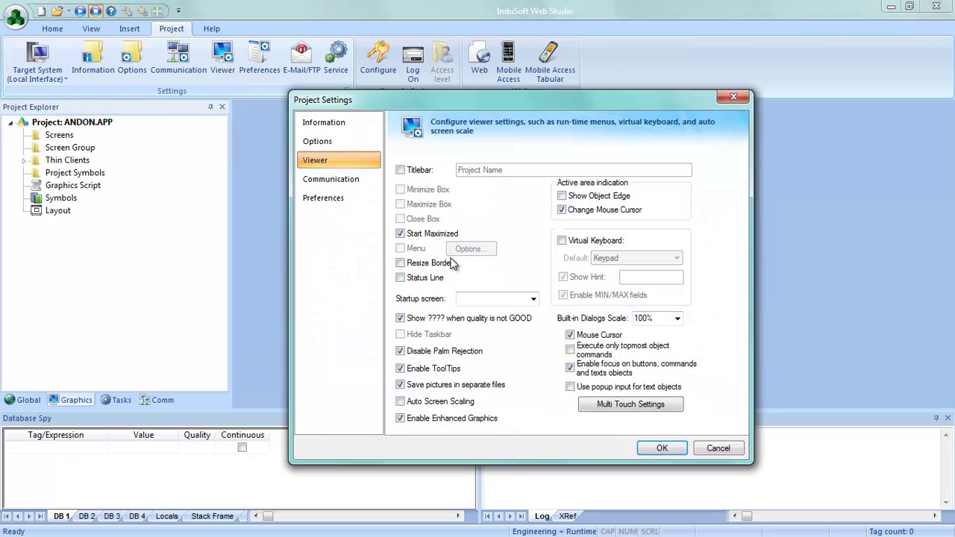
left_click(418, 405)
left_click(662, 449)
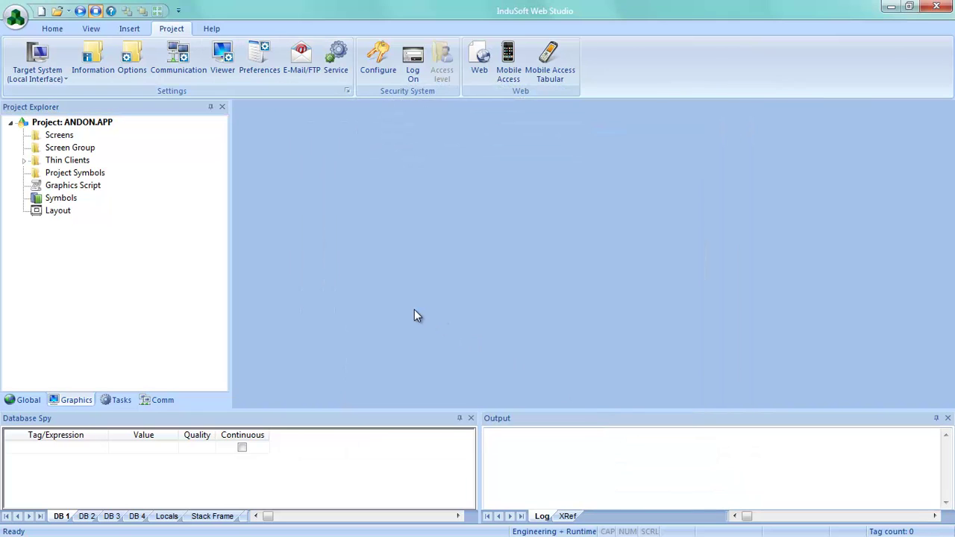
Insert a new screen into the project's Screens folder and fit it to the window.
left_click(93, 30)
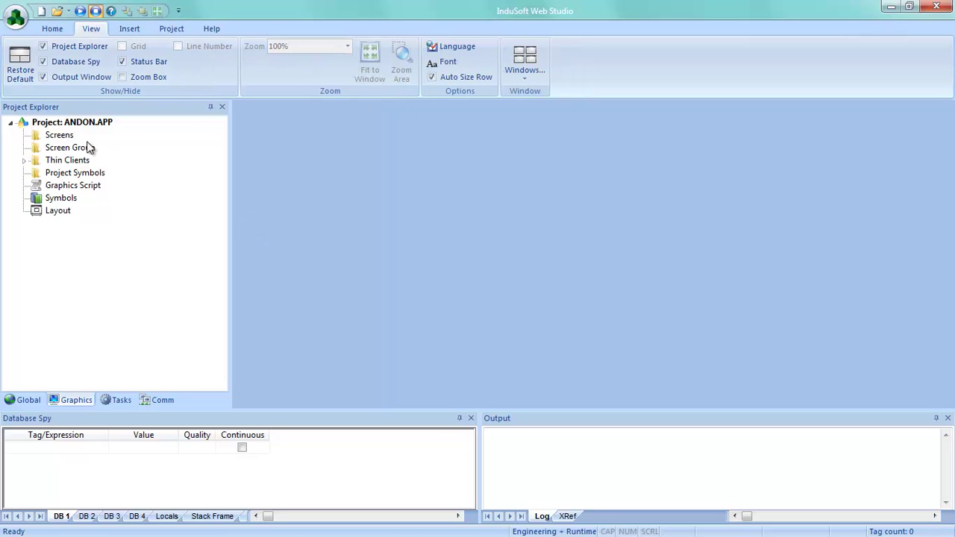
right_click(54, 135)
left_click(84, 141)
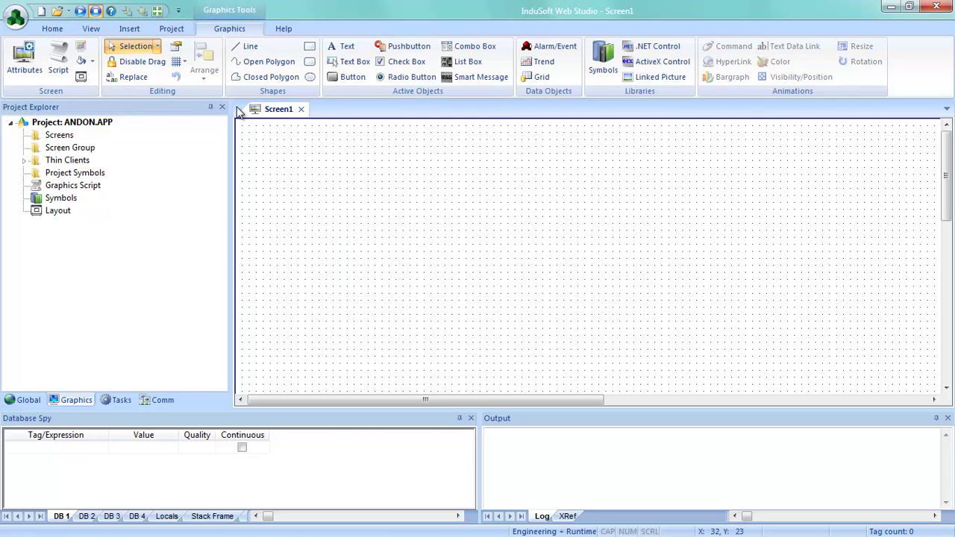
left_click(91, 29)
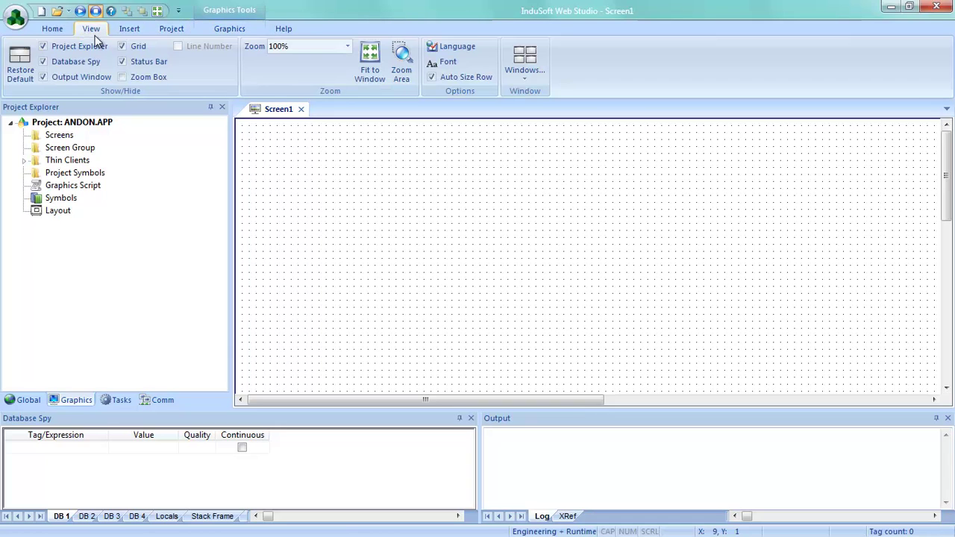
left_click(370, 67)
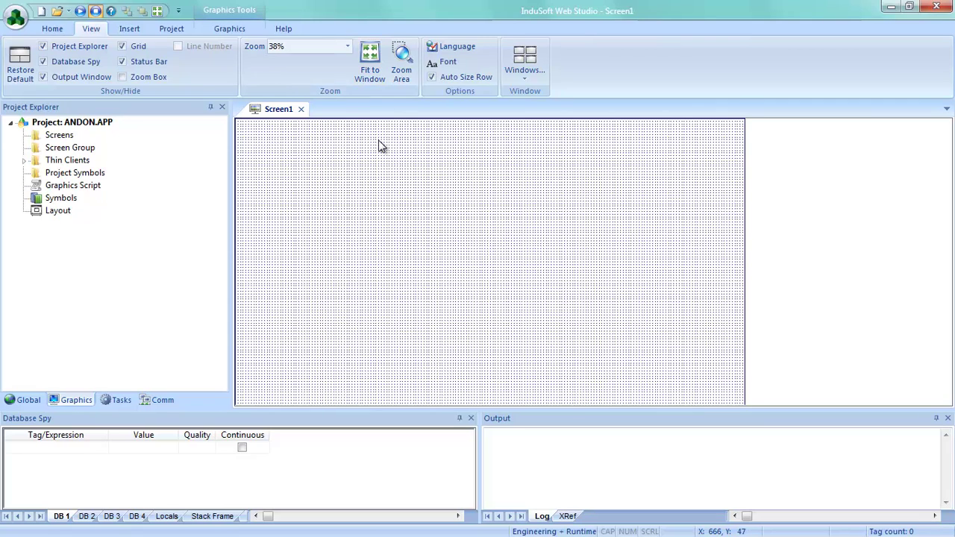
Set the screen's background fill color to black.
right_click(344, 248)
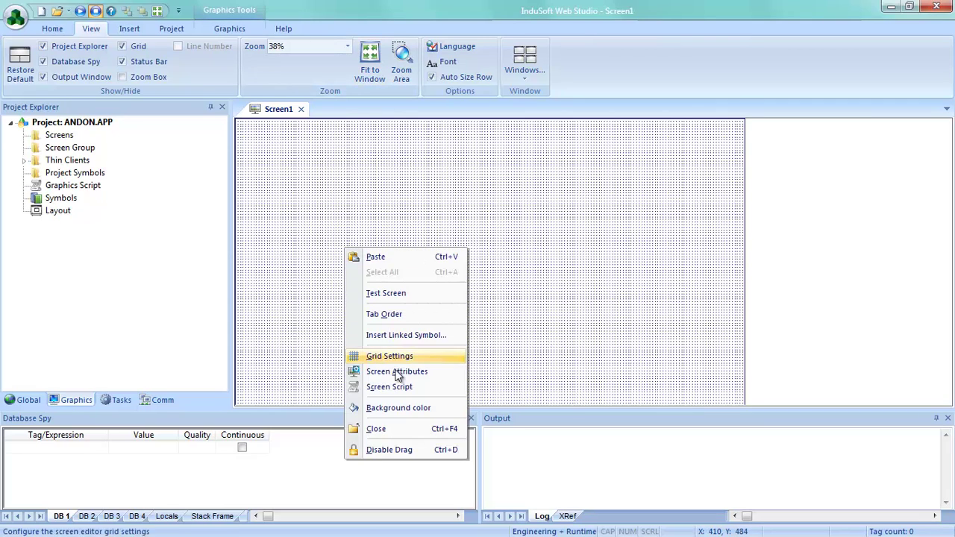
left_click(397, 408)
left_click(467, 250)
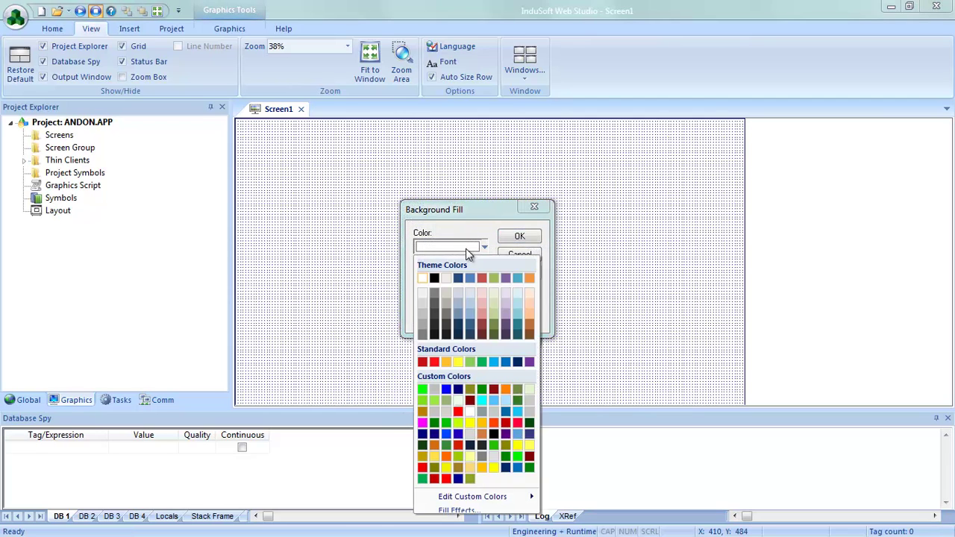
left_click(435, 278)
left_click(510, 237)
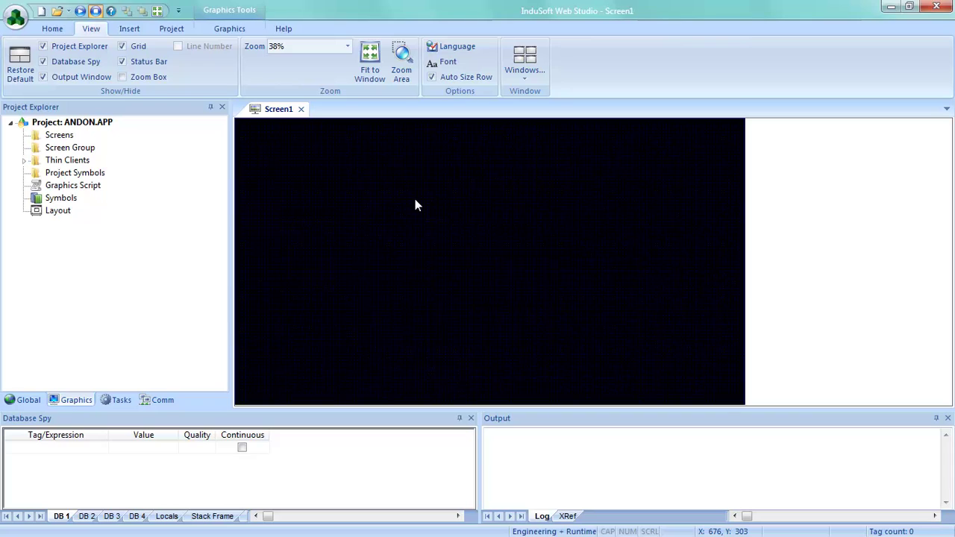
Place the ANDON_Title symbol from the ANDON system symbols across the top of the screen at X 0, Y 0.
double_click(82, 200)
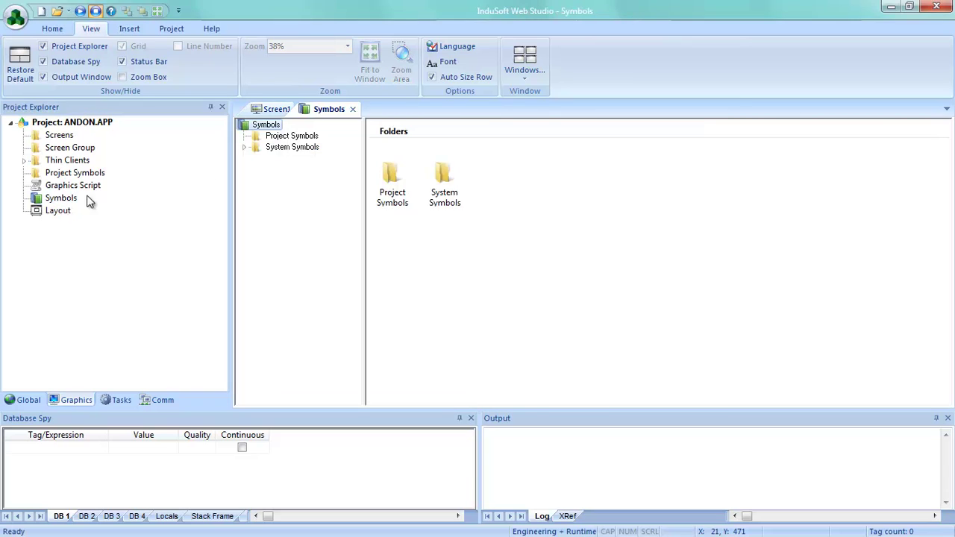
double_click(271, 149)
left_click(292, 136)
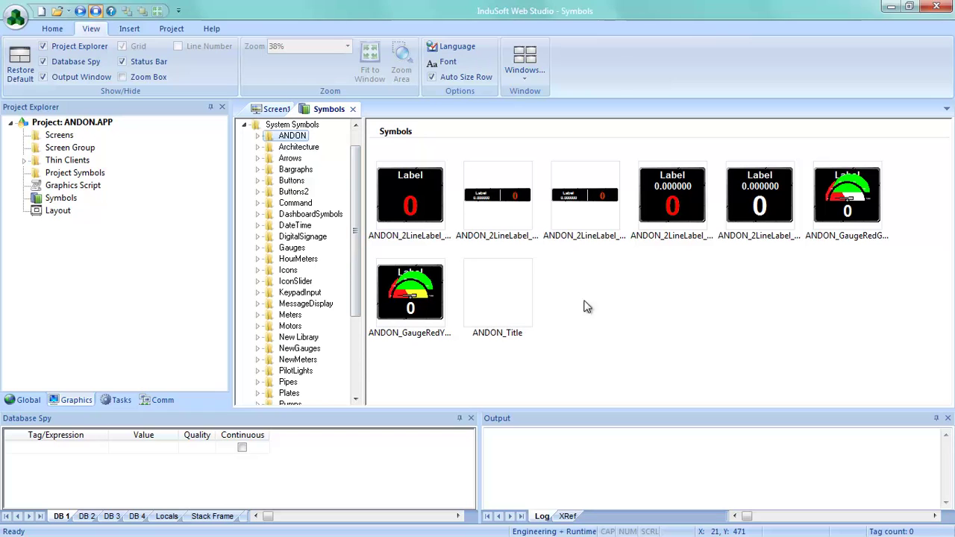
double_click(497, 299)
left_click(324, 158)
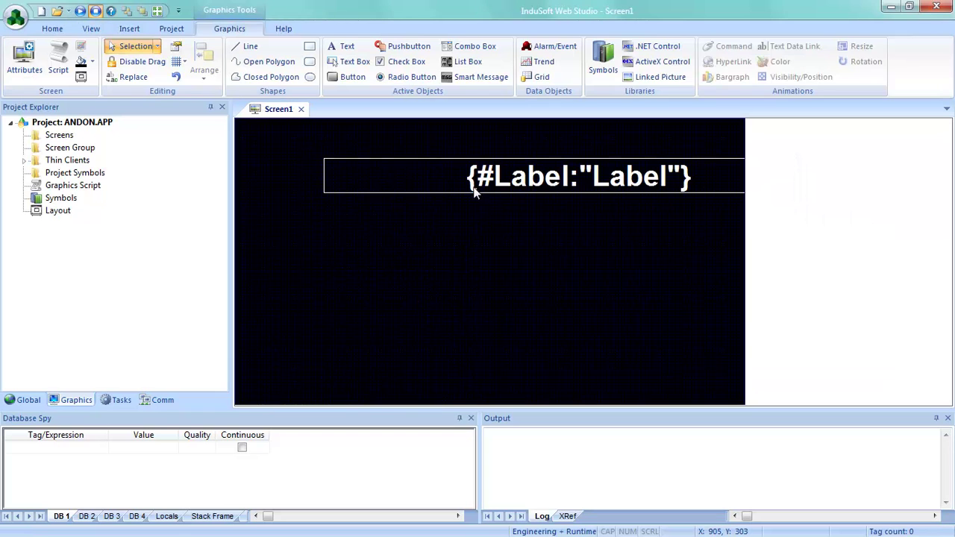
left_click(405, 139)
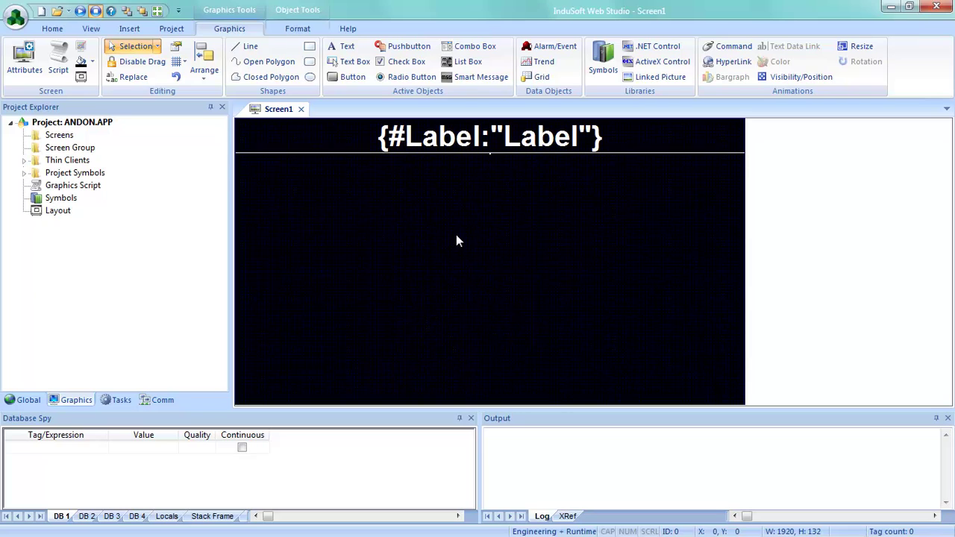
Set the title symbol's Label property to "Production Line 1".
double_click(491, 142)
left_click(335, 291)
left_click_drag(333, 294, 319, 296)
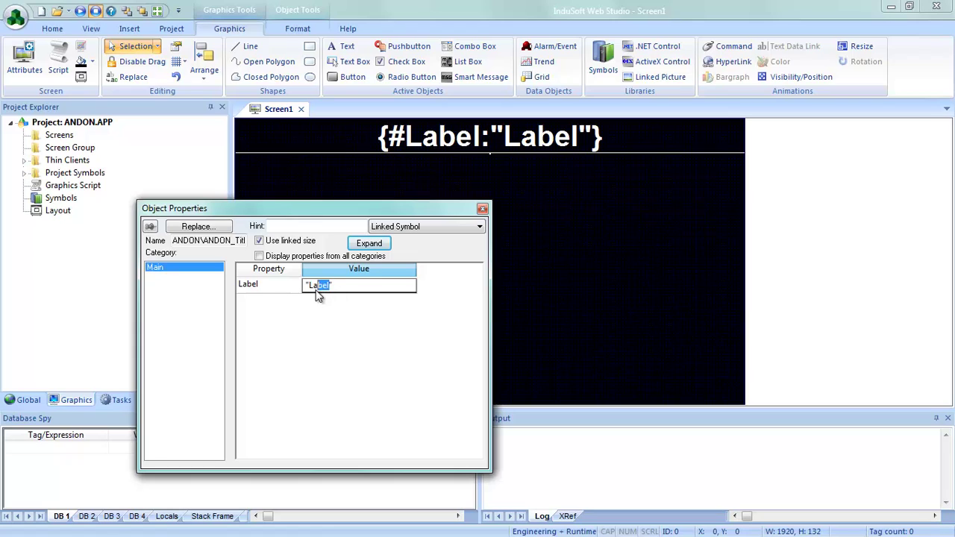
type("Production Line 1")
left_click(537, 275)
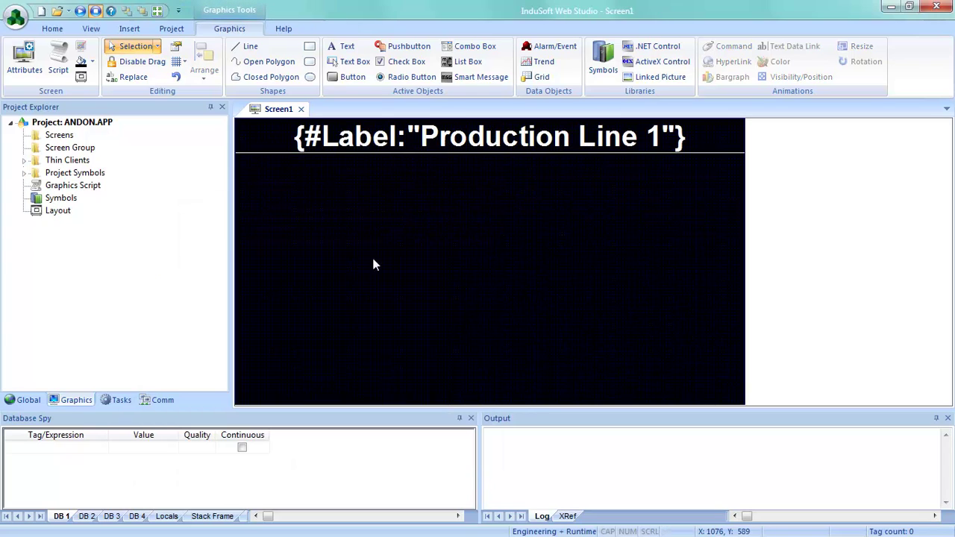
Place three copies of the square ANDON_2LineLabel symbol with one label and a red number in a row below the title.
double_click(66, 197)
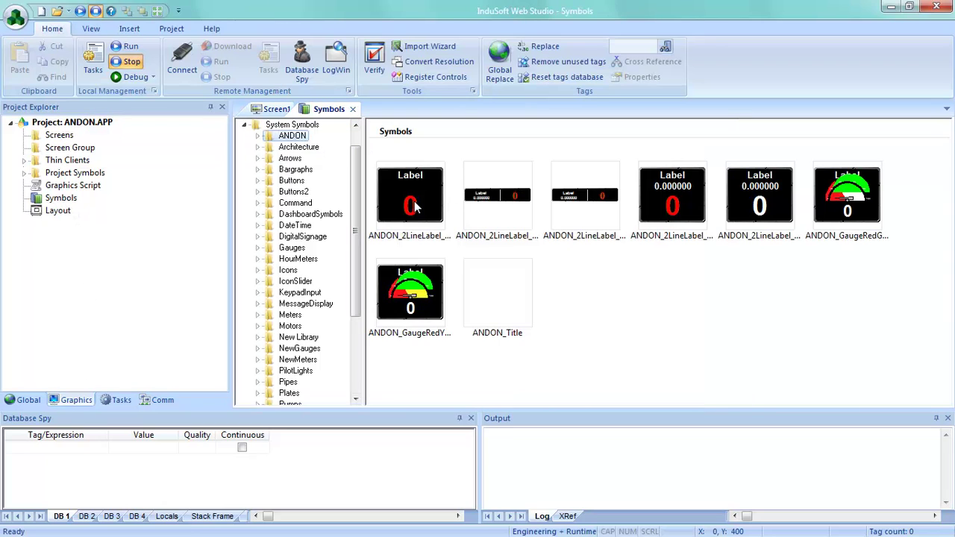
left_click(415, 207)
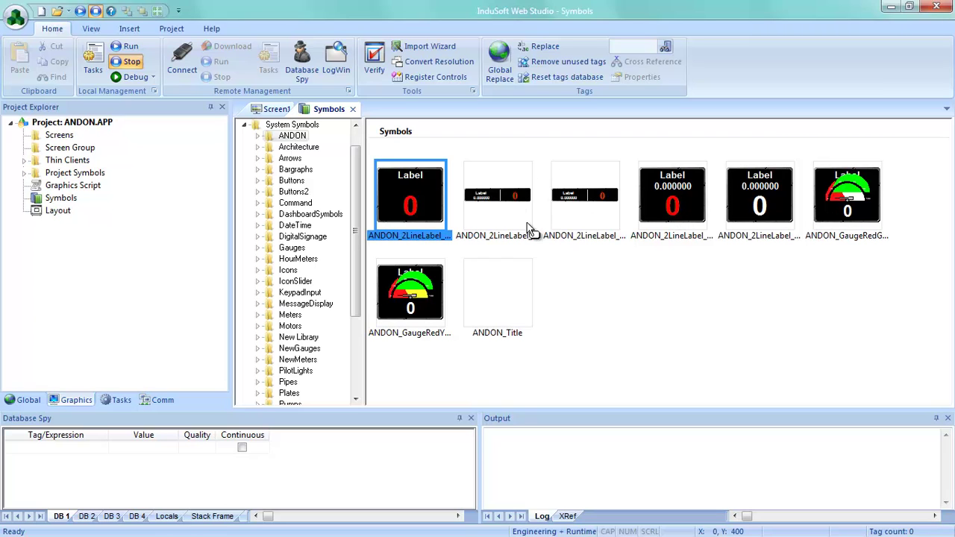
double_click(410, 205)
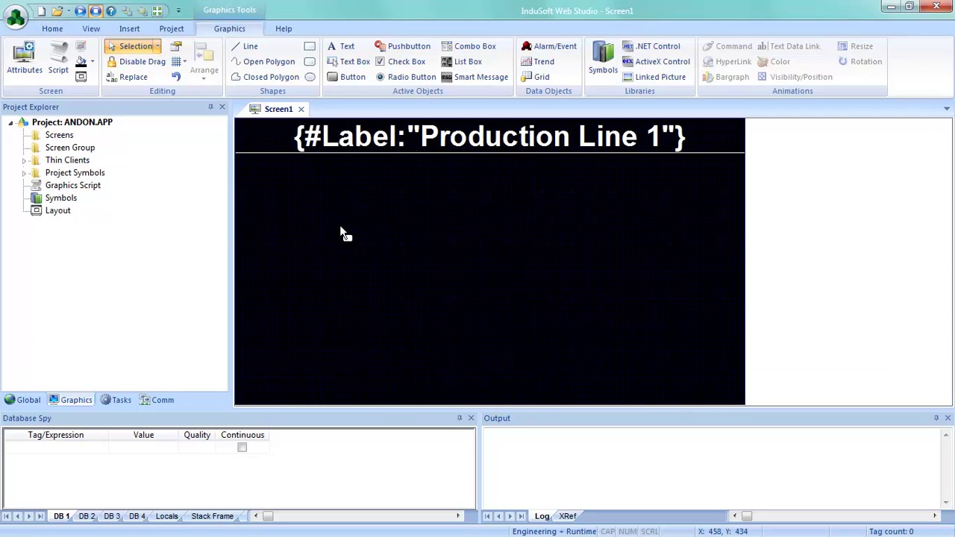
left_click(293, 195)
left_click_drag(294, 194, 500, 206)
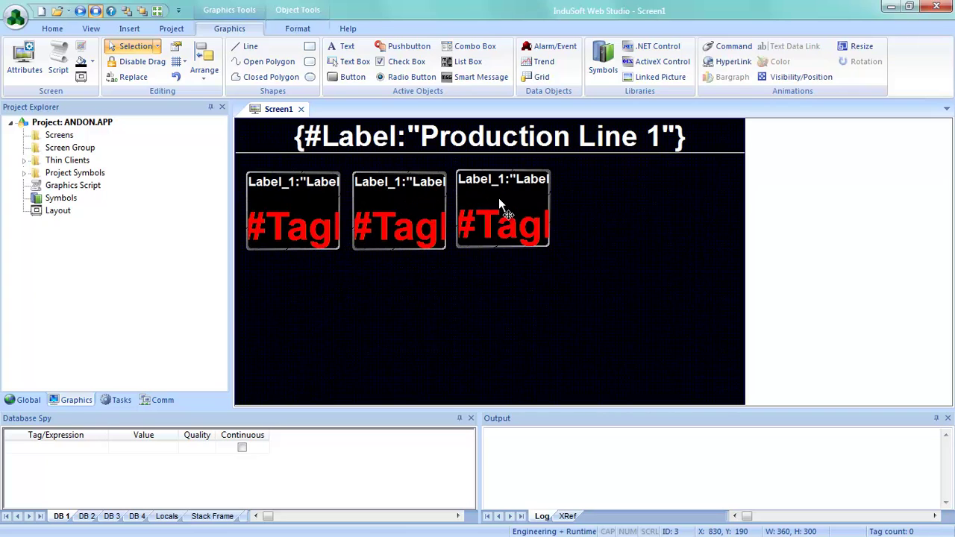
Place the red-green ANDON gauge symbol to the right of the three label boxes, at about X 1390, Y 190.
double_click(54, 199)
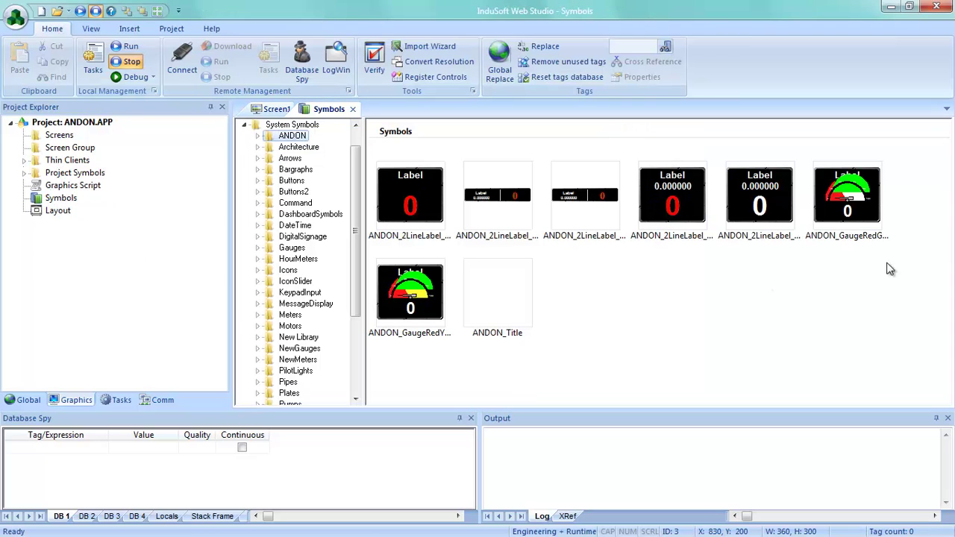
left_click(837, 192)
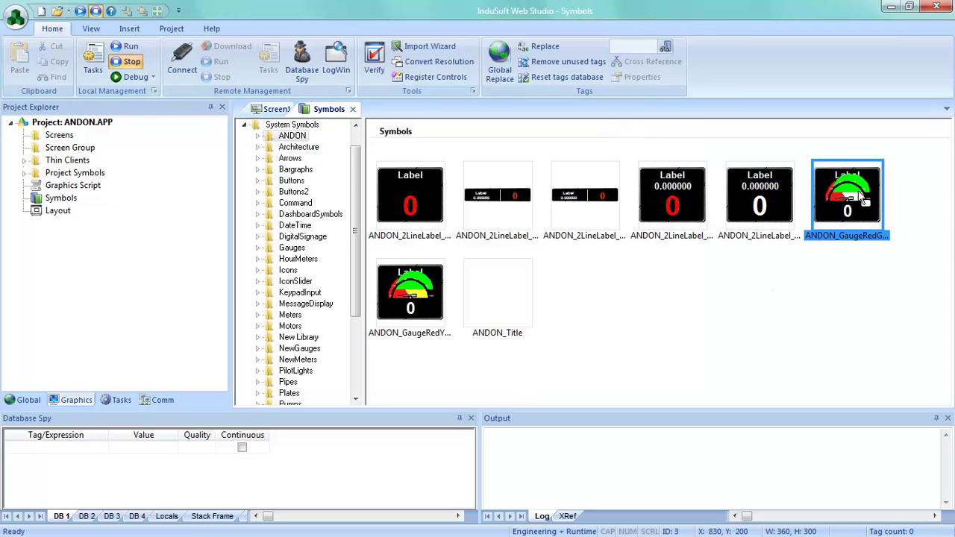
double_click(844, 195)
left_click(634, 215)
left_click(634, 212)
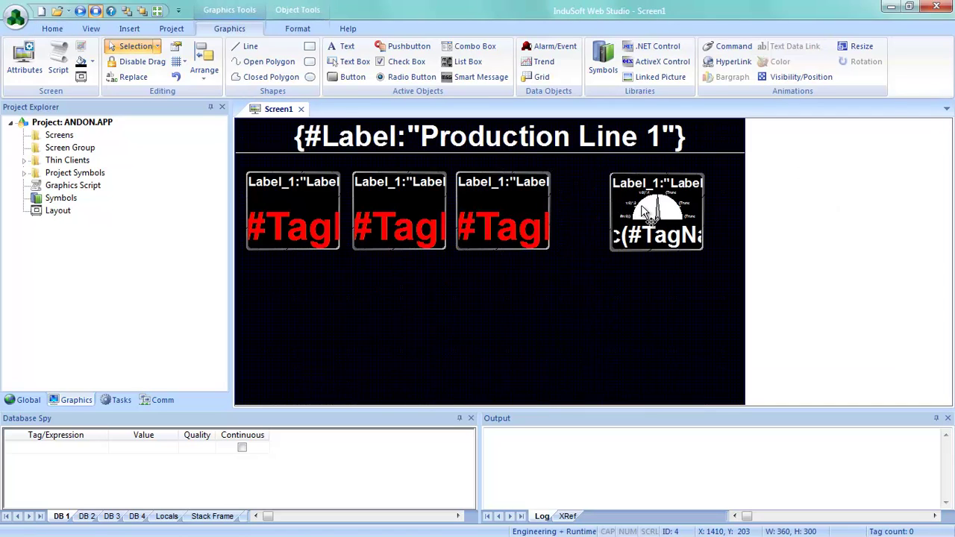
left_click(317, 305)
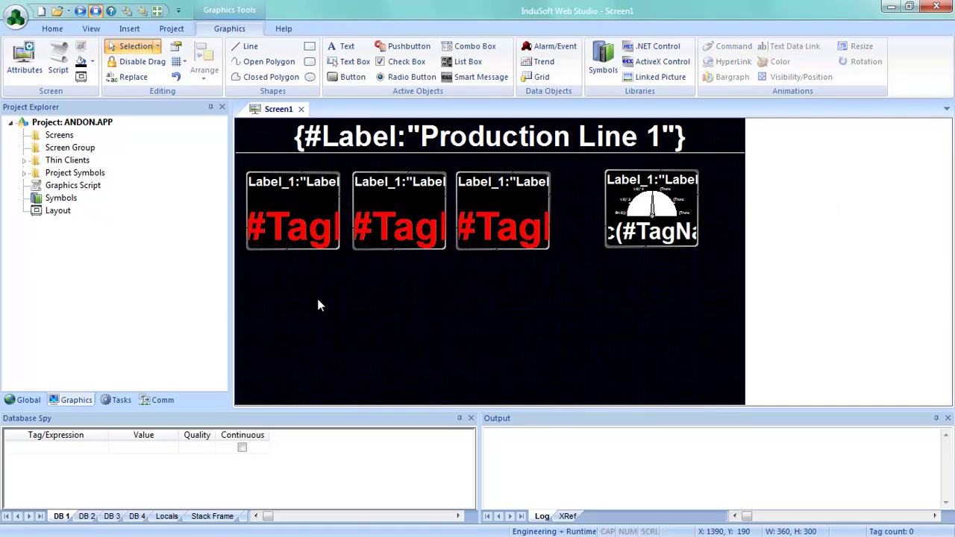
Place two copies of the first wide ANDON_2LineLabel symbol, stacked beneath the leftmost label boxes.
double_click(58, 199)
left_click(509, 202)
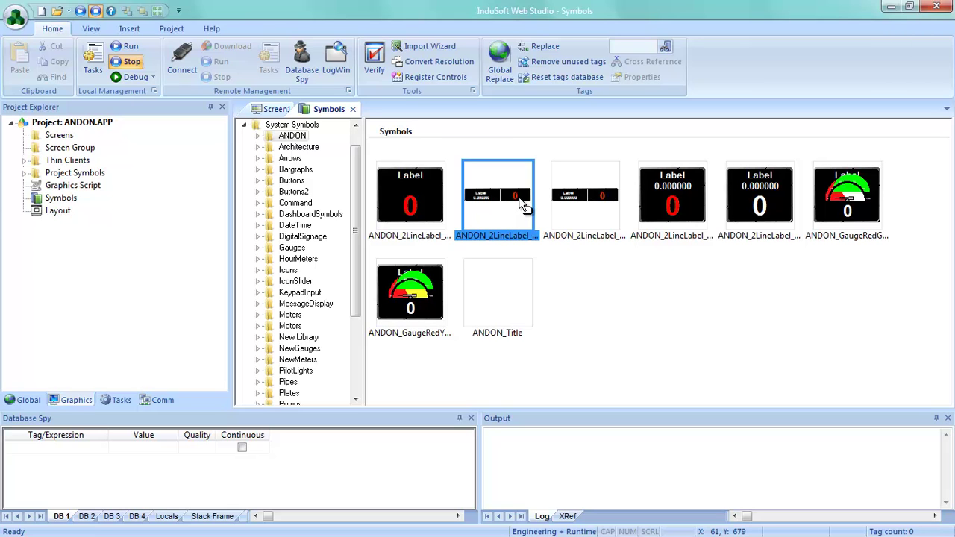
left_click_drag(524, 205, 437, 298)
left_click_drag(372, 307, 292, 333)
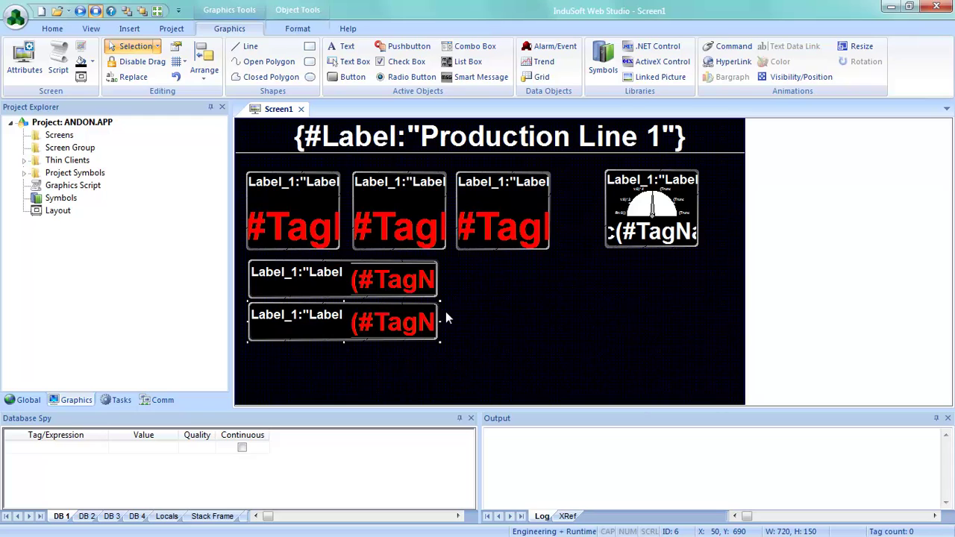
Place two red-yellow ANDON gauge symbols, one beside the wide labels and one near the screen's lower-right corner.
double_click(48, 199)
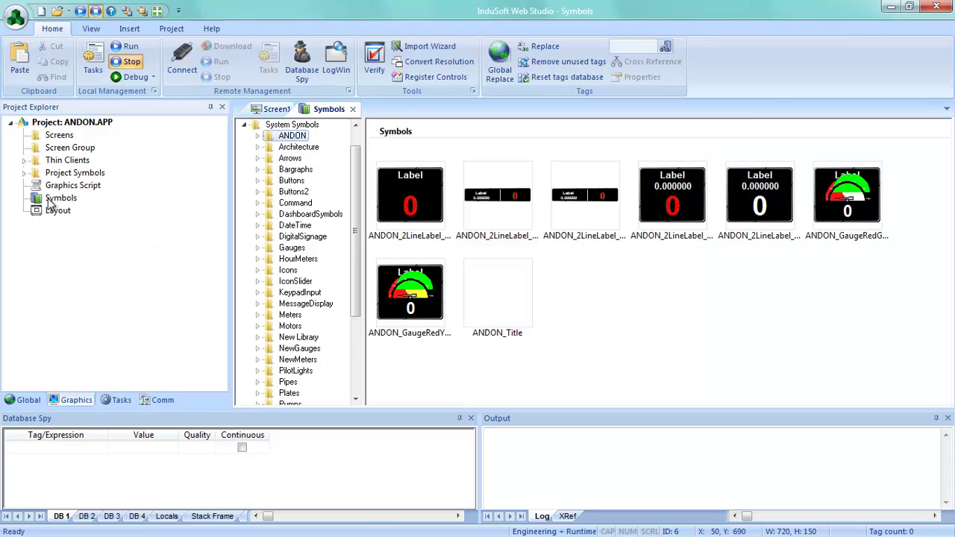
left_click(412, 297)
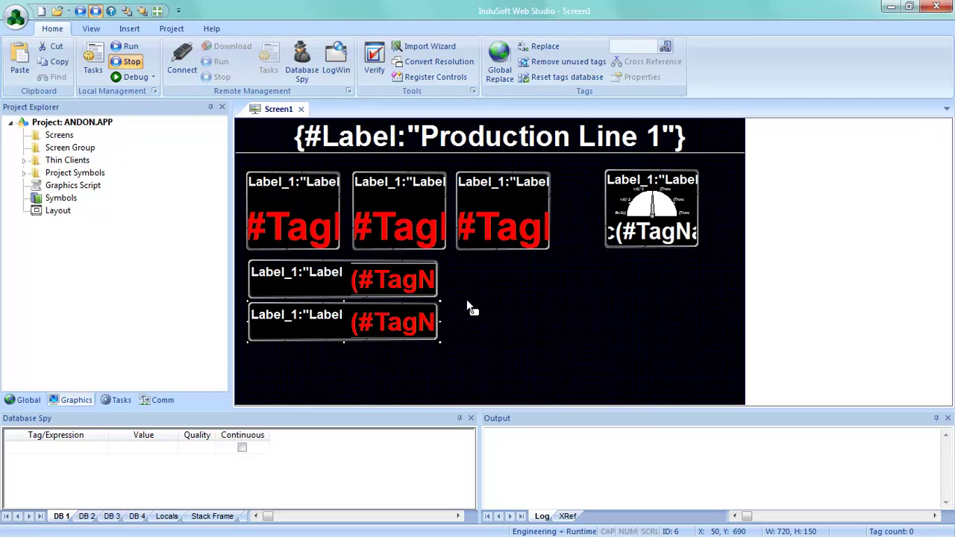
left_click_drag(471, 308, 661, 364)
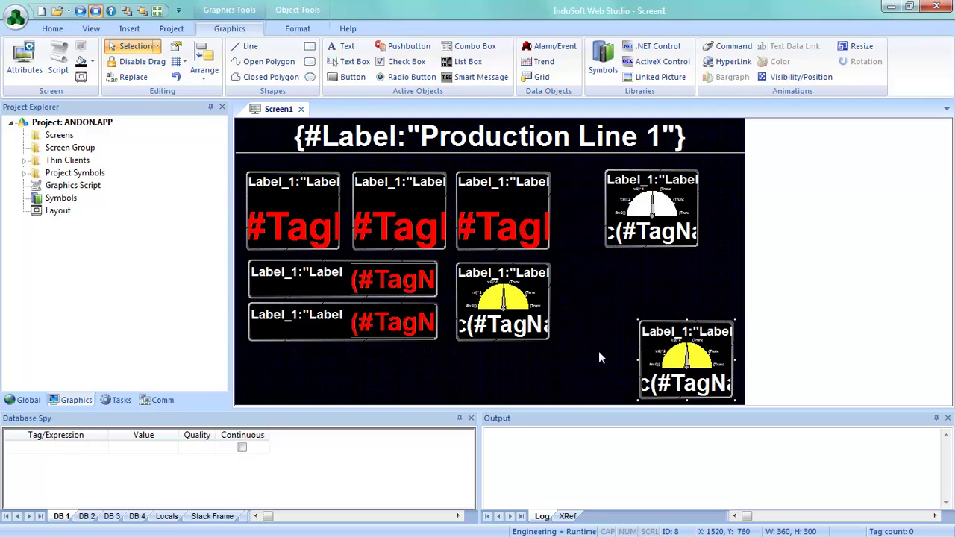
Place the Time_w_Day_White_01 symbol from the DateTime library in the lower-left corner of the ANDON display.
left_click(585, 345)
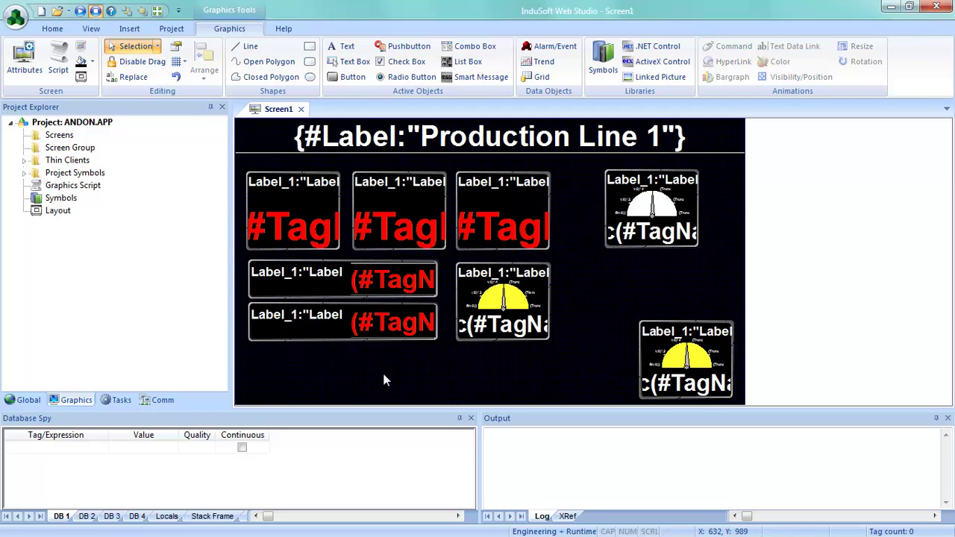
double_click(62, 199)
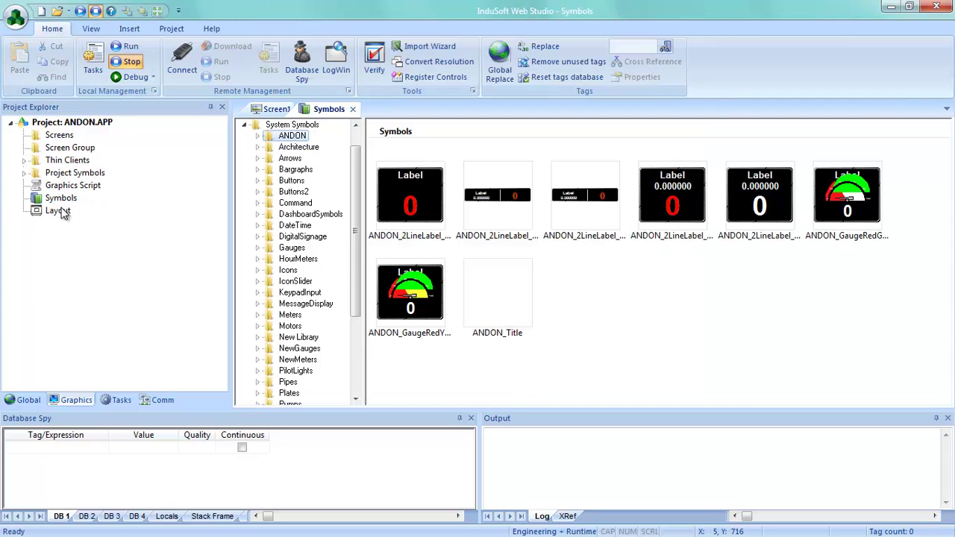
left_click(294, 225)
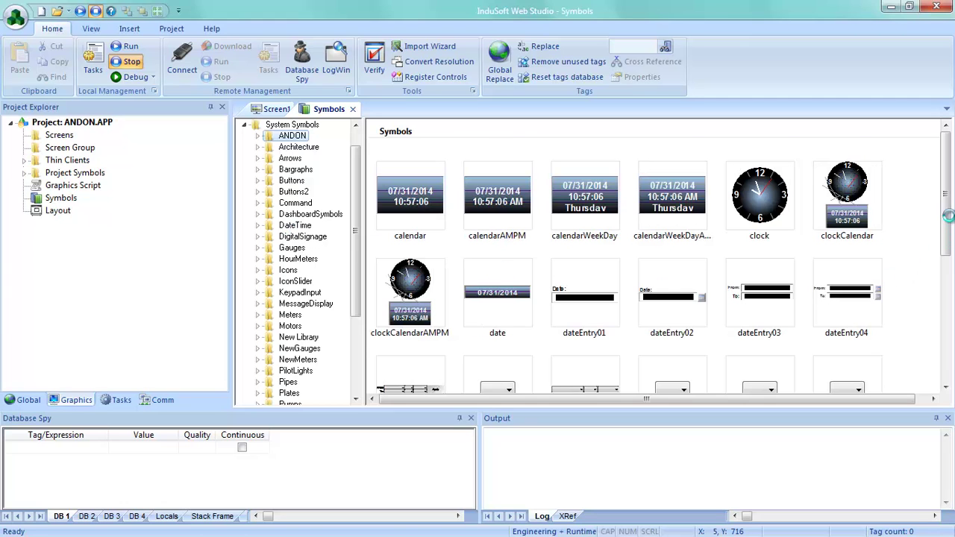
left_click_drag(949, 212, 936, 350)
left_click(685, 323)
double_click(685, 323)
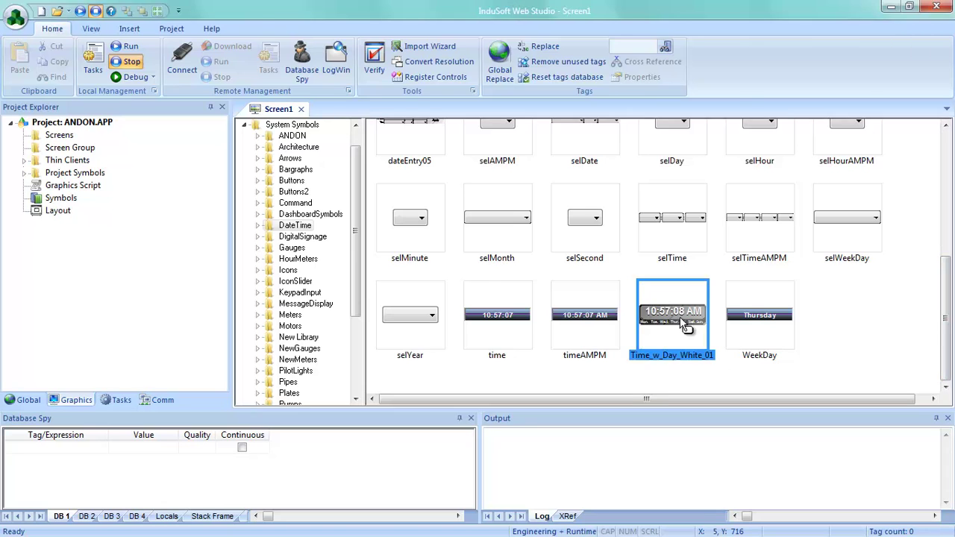
left_click_drag(299, 381, 253, 401)
left_click(438, 385)
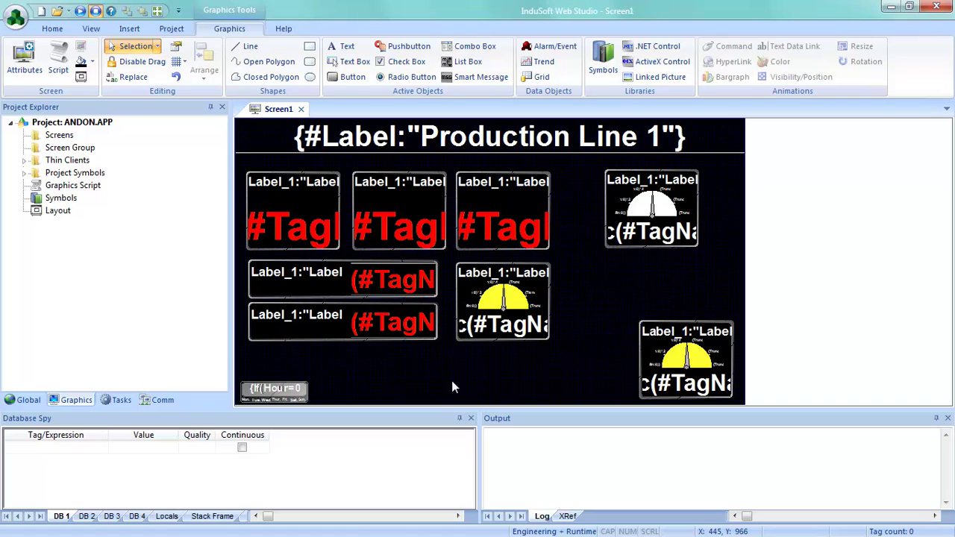
Align the top edges of the three square label boxes with the red-green gauge.
left_click(306, 209)
left_click(395, 213, "ctrl")
left_click(495, 224, "ctrl")
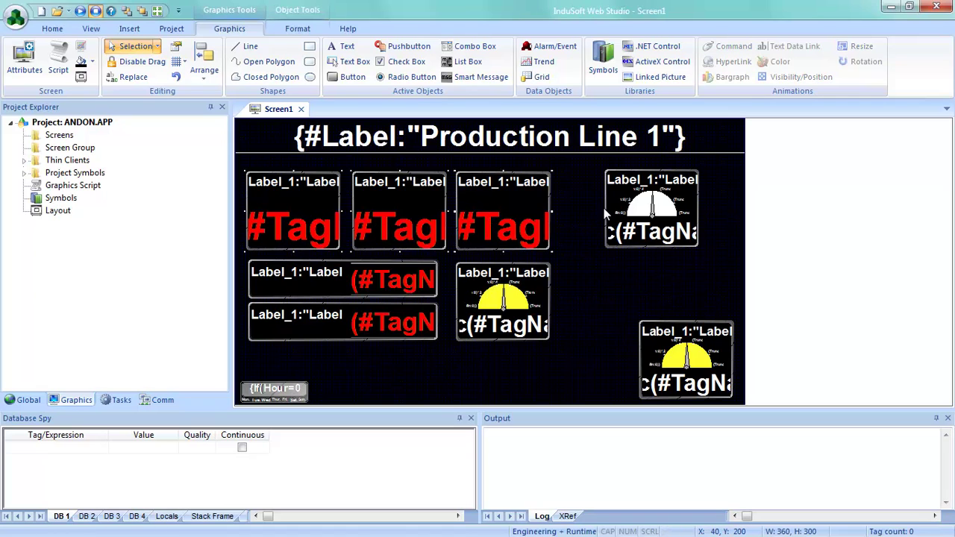
left_click(627, 218, "ctrl")
left_click(293, 28)
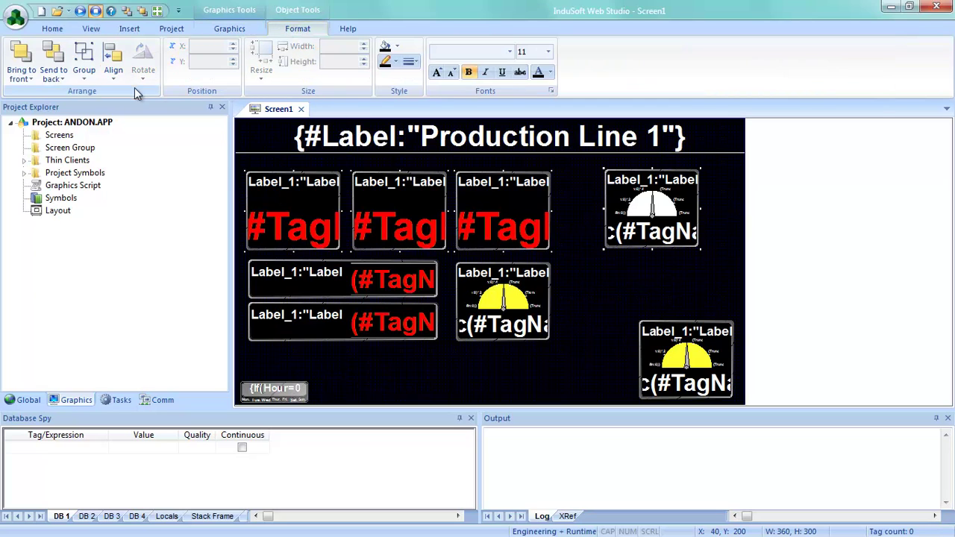
left_click(114, 71)
left_click(134, 143)
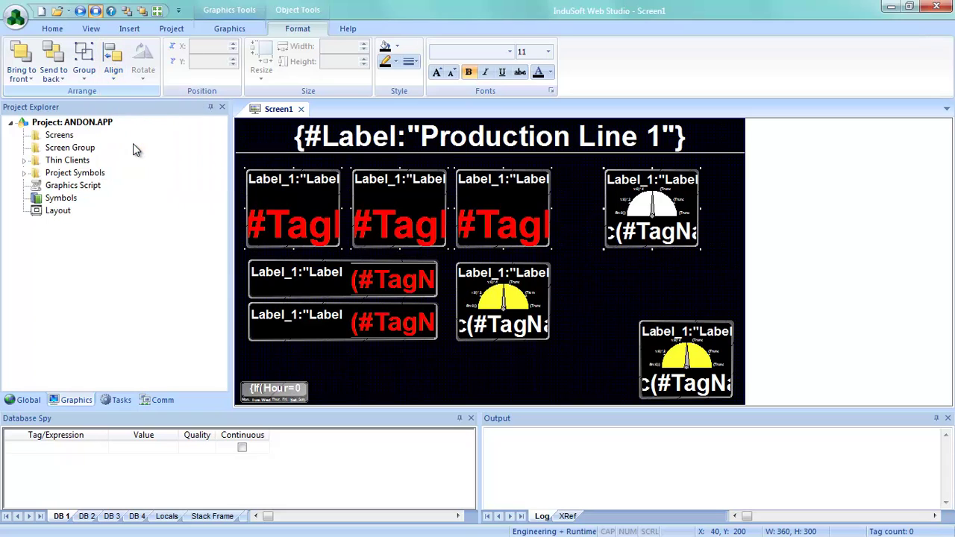
left_click(601, 333)
Move the lower red-yellow gauge directly beneath the red-green gauge, at X 1390, Y 750.
left_click(334, 292)
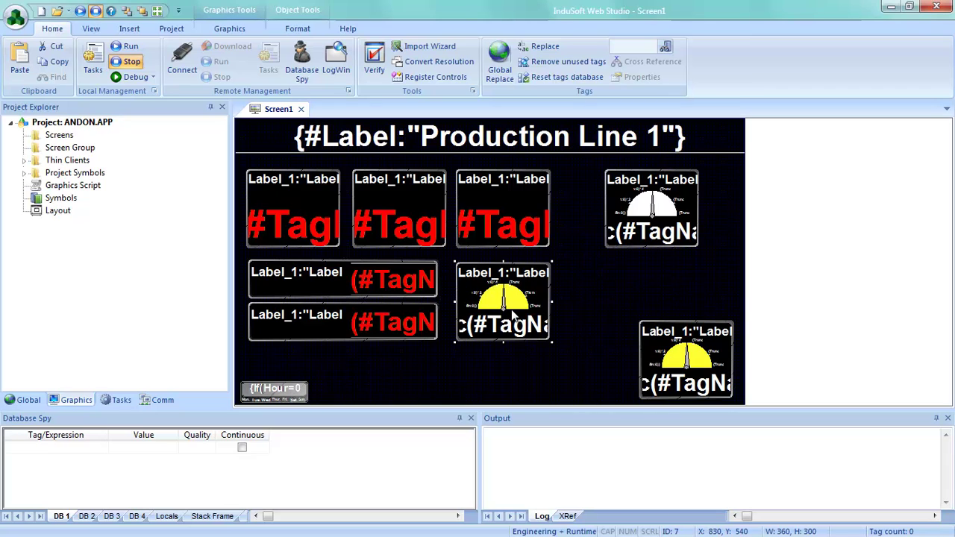
left_click_drag(699, 375, 675, 381)
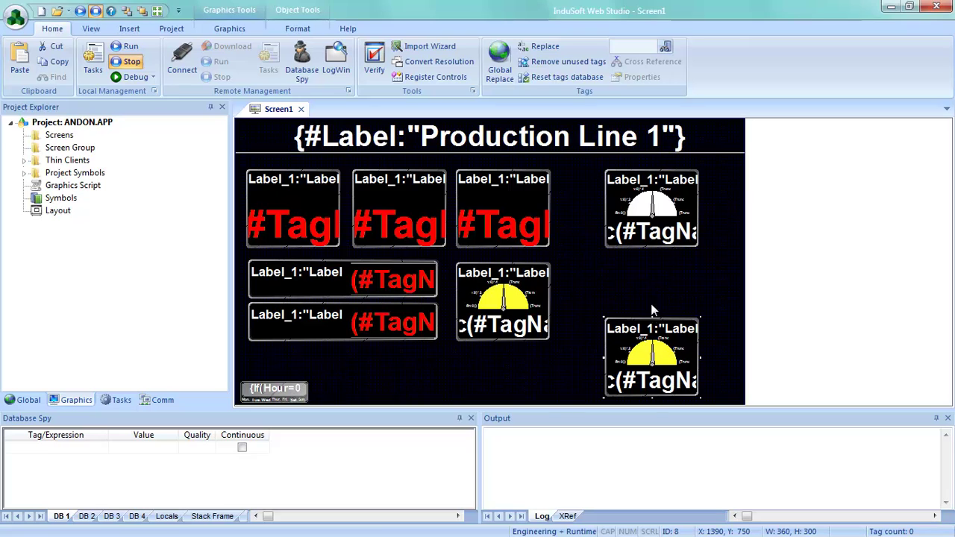
left_click(557, 360)
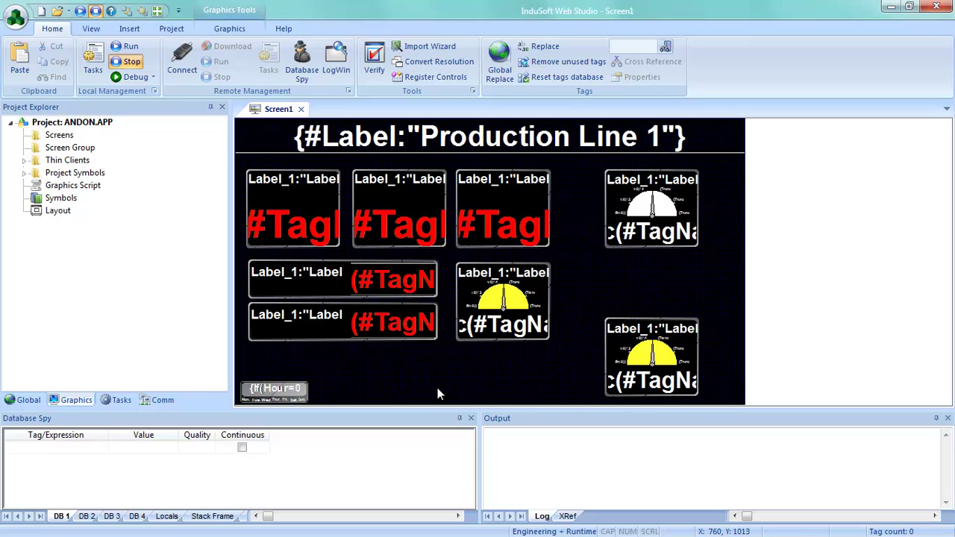
Save the screen under the name ANDON.
right_click(273, 110)
left_click(282, 117)
type("ANDON")
key("Return")
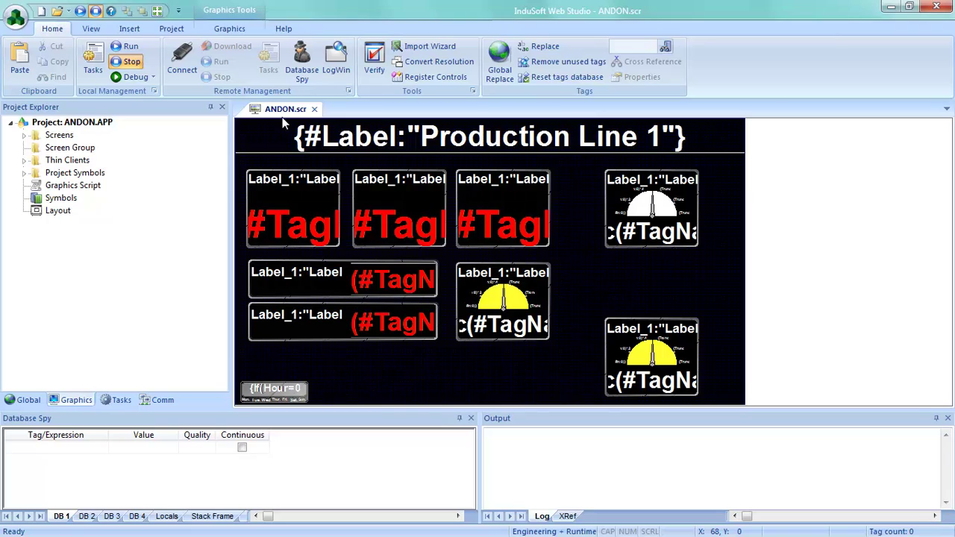
Set ANDON.scr as the project's startup screen.
double_click(60, 135)
right_click(79, 148)
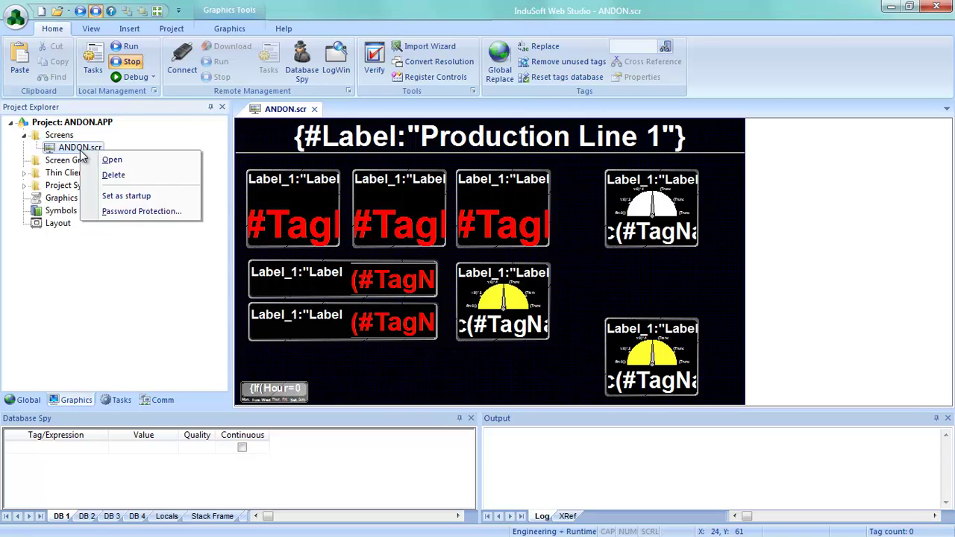
left_click(112, 195)
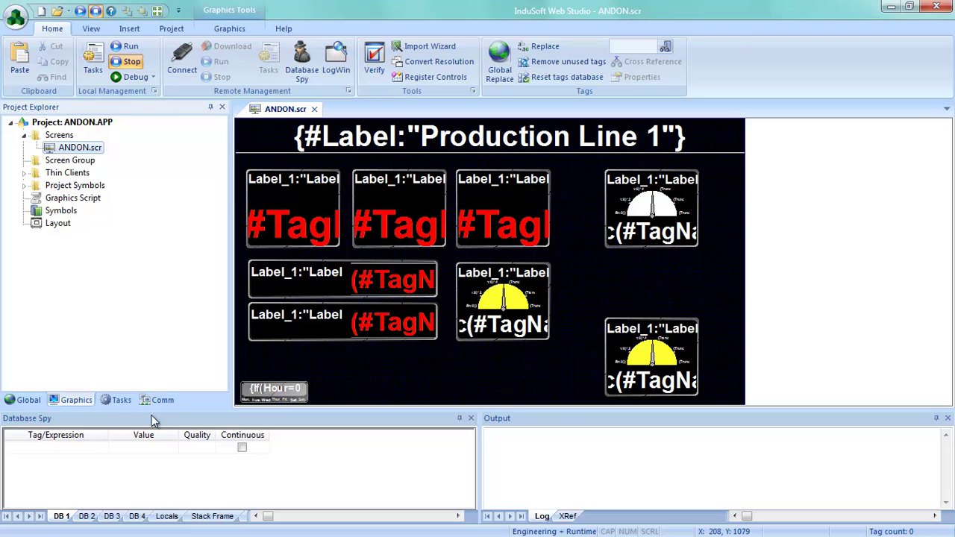
Create a new Scheduler task worksheet with the description Simulation.
left_click(117, 402)
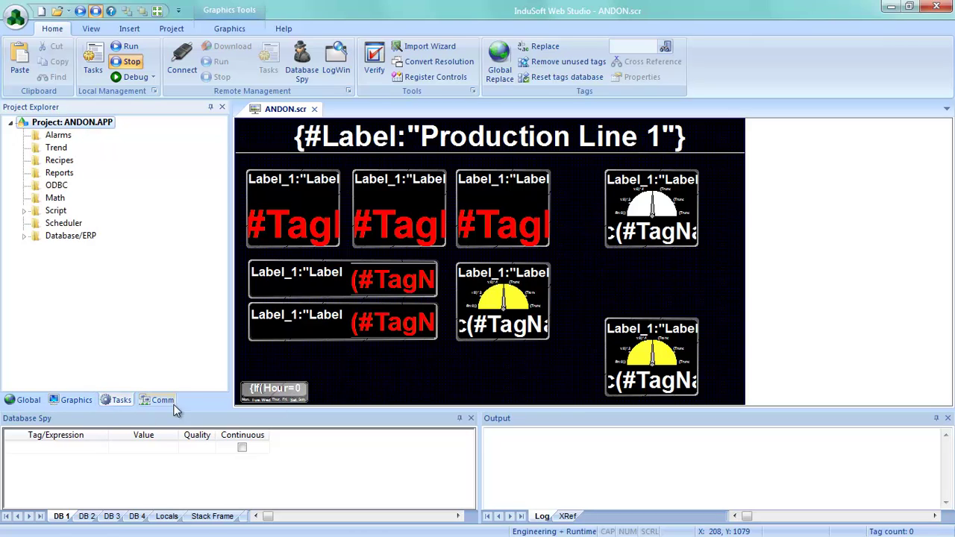
right_click(63, 231)
left_click(85, 235)
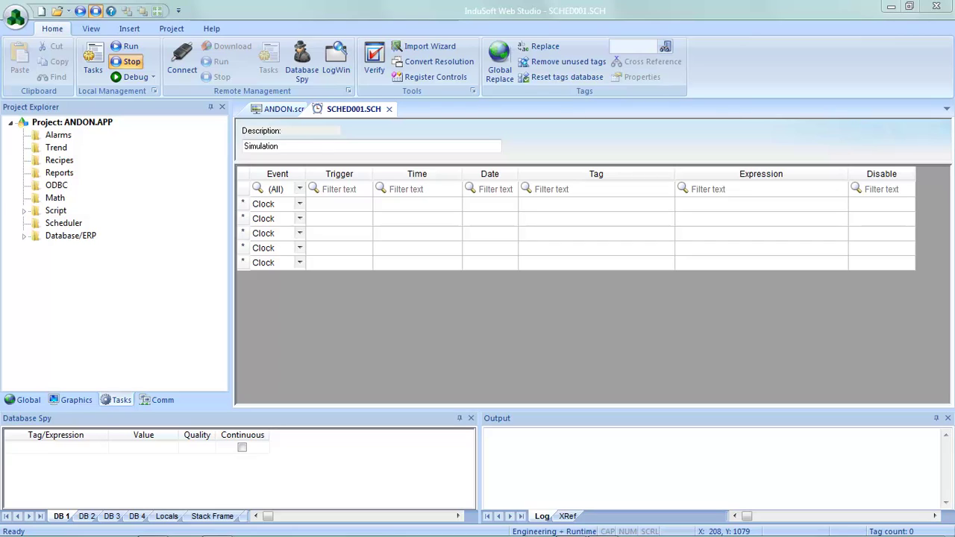
Add a clock event every 00:00:01 for a new integer tag Station1Parts with the expression If(Station1Parts<100,Station1Parts+1,0).
left_click(273, 209)
type("Clock\t\t00:00:01\t\tStation1Parts")
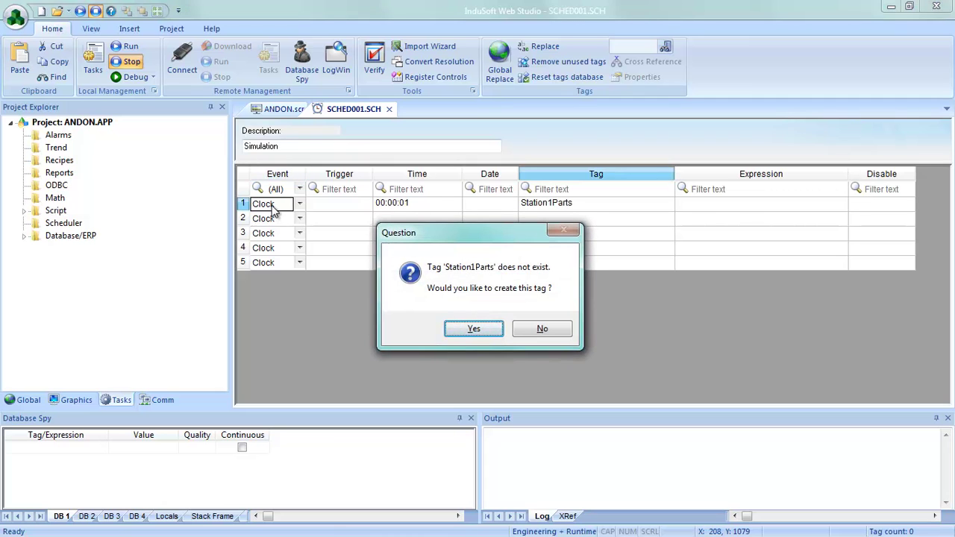
key("Return")
key("Return")
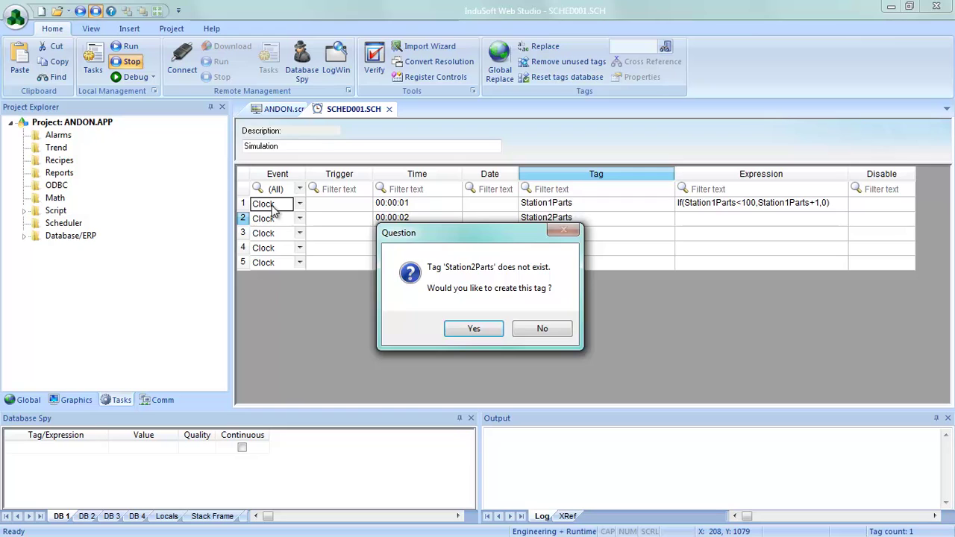
Add clock events for new tags Station2Parts (00:00:02, counting to 200) and Station3Parts (00:00:00.5, counting to 150), using the same If expression pattern.
key("Return")
key("Return")
key("Return")
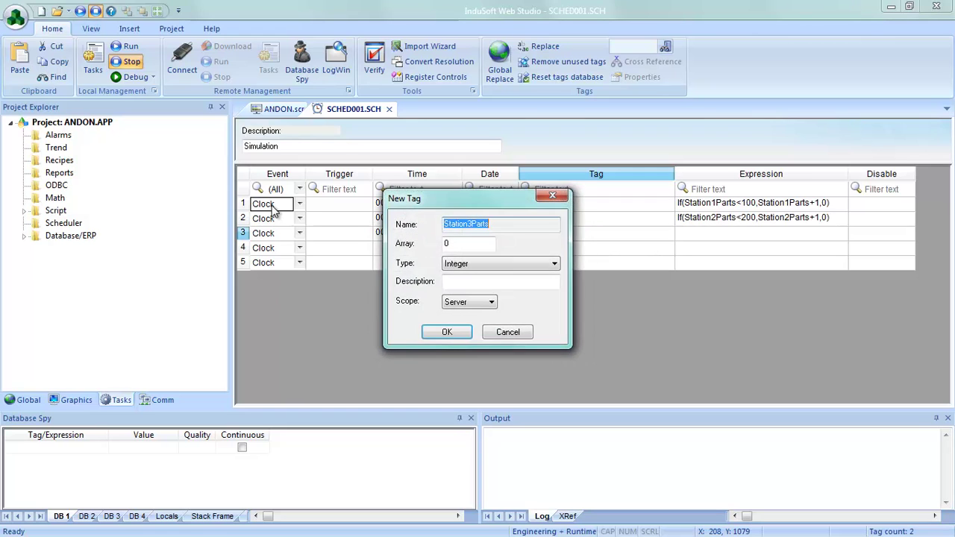
key("Return")
Add clock events for new tags Station4Parts (00:00:01) and Station5Parts (00:00:02), each with the If expression counting to 75.
key("Return")
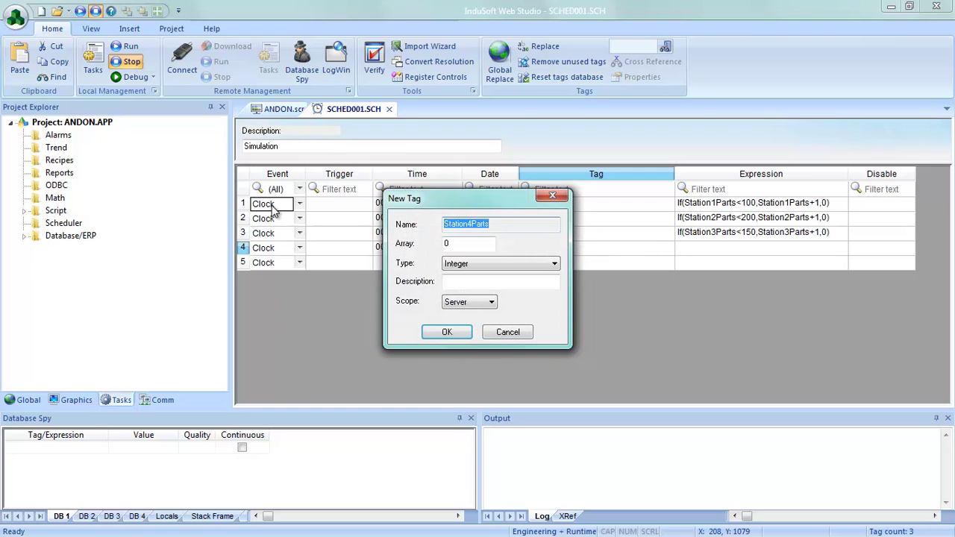
key("Return")
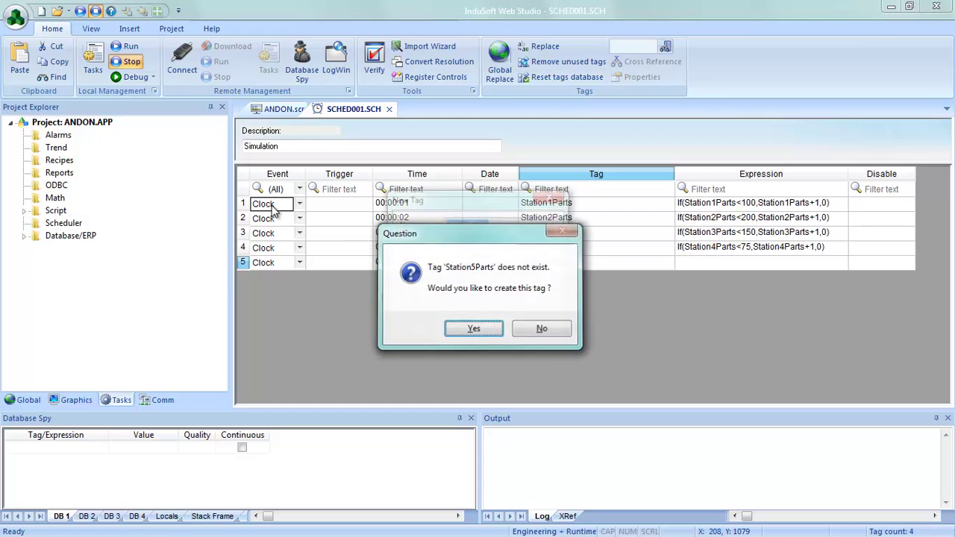
key("Return")
key("Return")
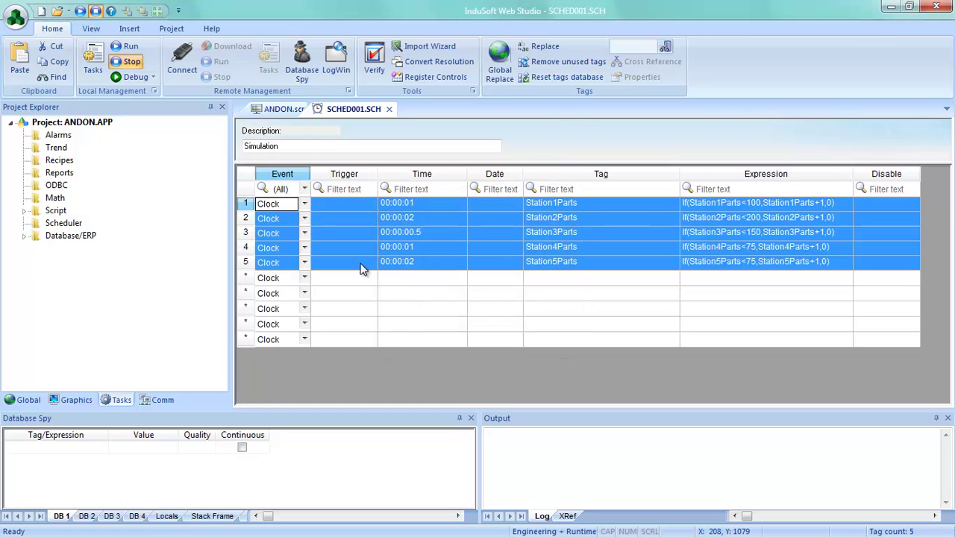
Close the Simulation scheduler worksheet, saving it as sheet number 1.
left_click(491, 309)
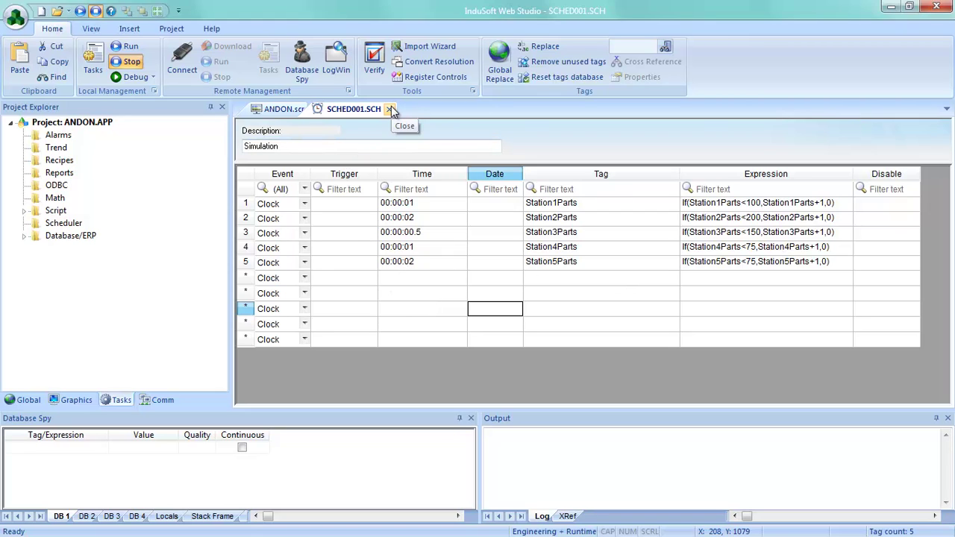
left_click(389, 109)
left_click(423, 322)
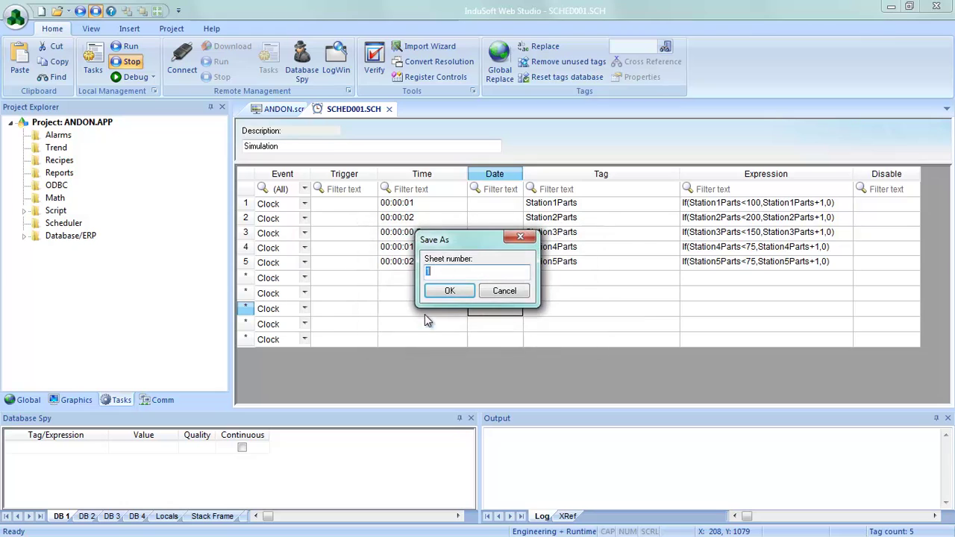
left_click(452, 292)
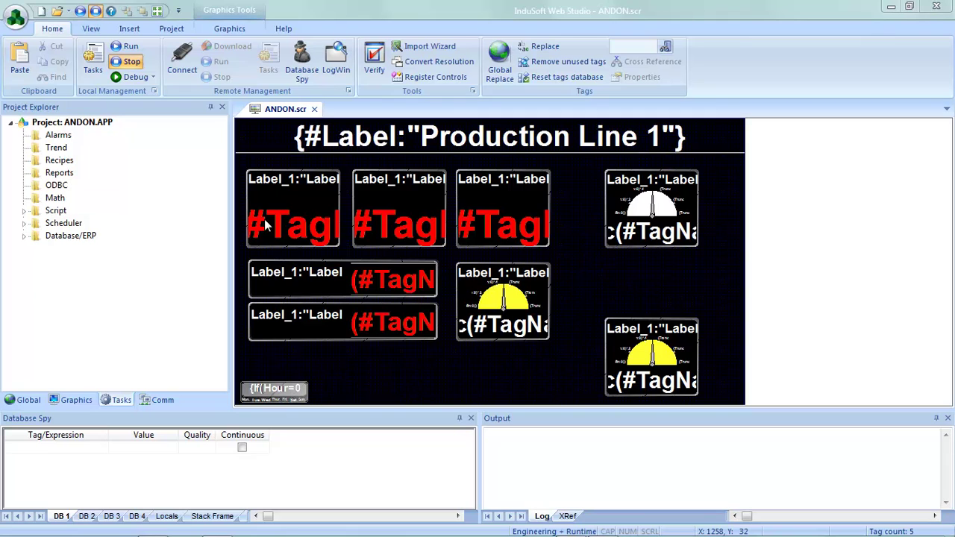
Initialize the tags in the Startup Script: $Station1Parts = 75, $Station2Parts = 45, $Station3Parts = 123, $Station4Parts = 96, $Station5Parts = 33.
double_click(61, 211)
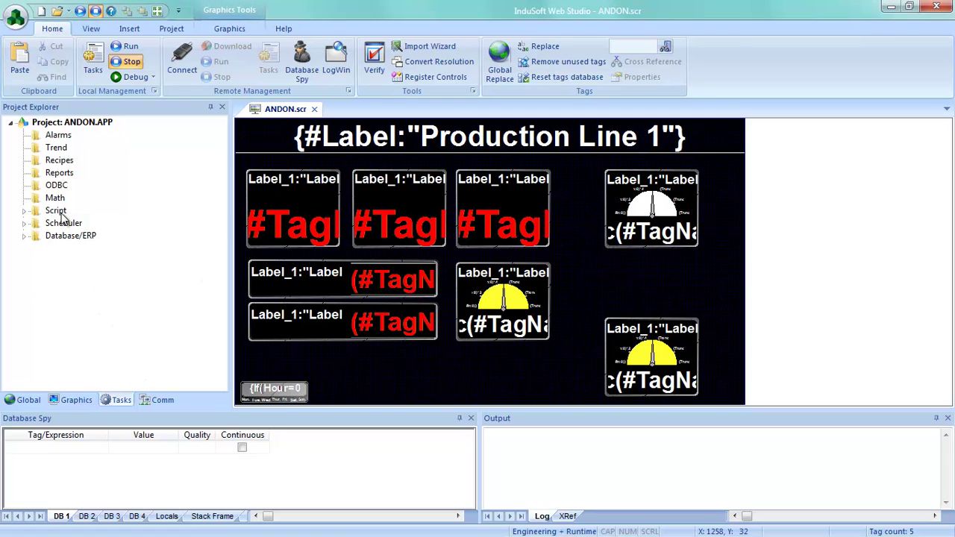
double_click(66, 226)
left_click(305, 145)
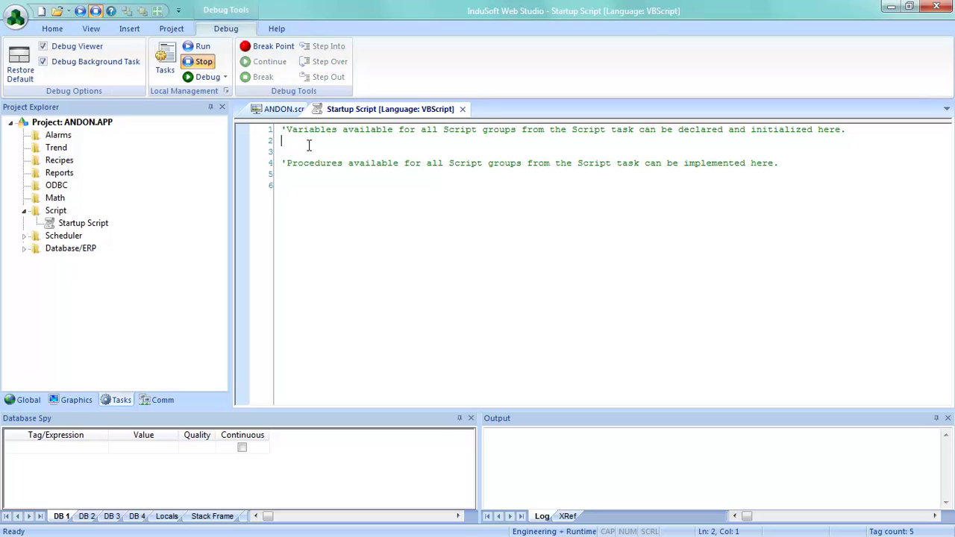
type("$Station1Parts = 75 $Station2Parts = 45 $Station3Parts = 123 $Station4Parts = 96 $Station5Parts = 33")
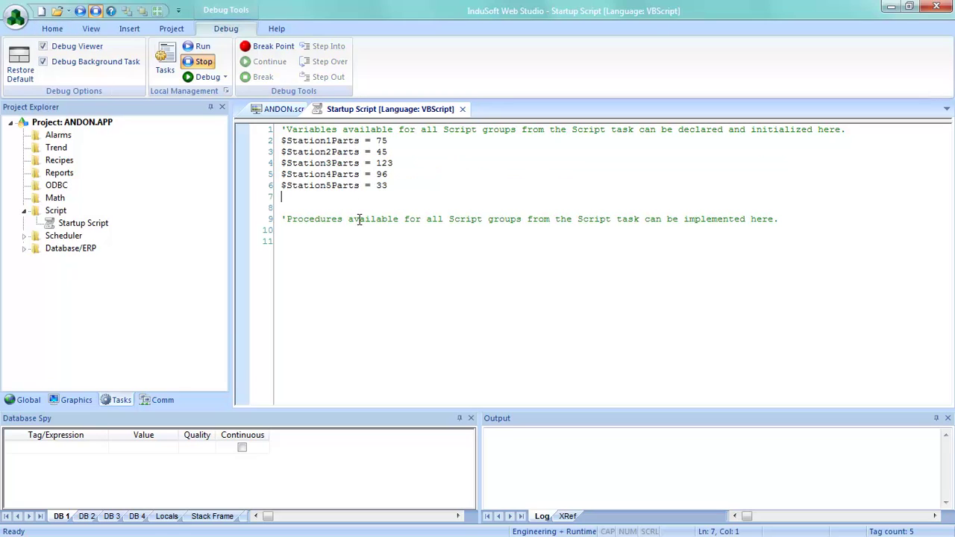
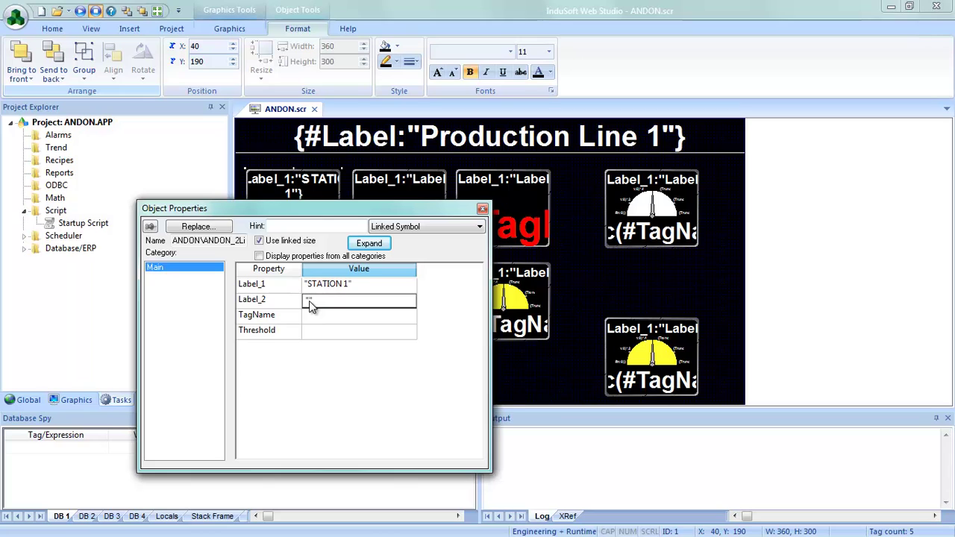
Configure the STATION 1 box with Label_2 "PARTS", the tag Station1Parts and a threshold of 80.
type("PARTS")
double_click(313, 325)
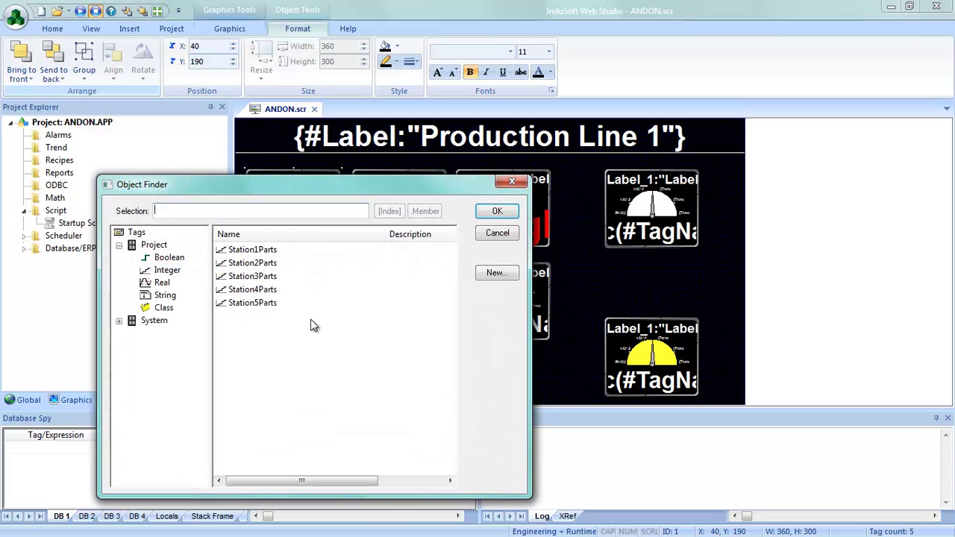
left_click(245, 249)
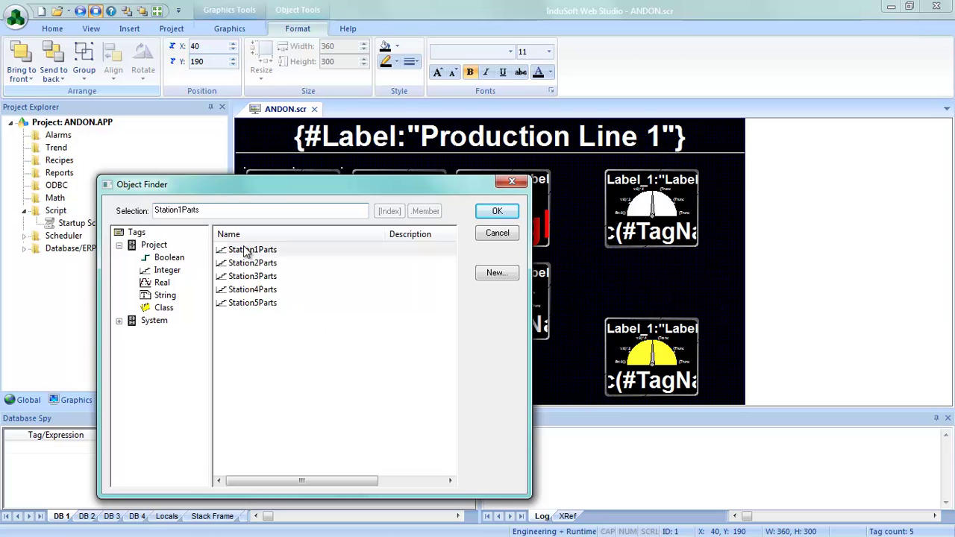
left_click(495, 211)
left_click(339, 333)
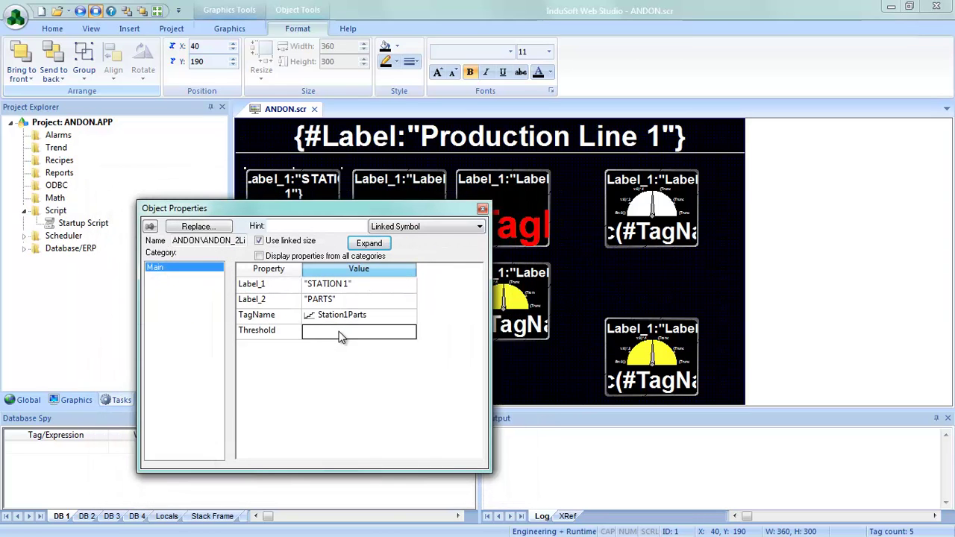
type("80")
key("Return")
Set Label_1 of the second station box to "STATION 2" and its Label_2 to "PARTS".
left_click(400, 190)
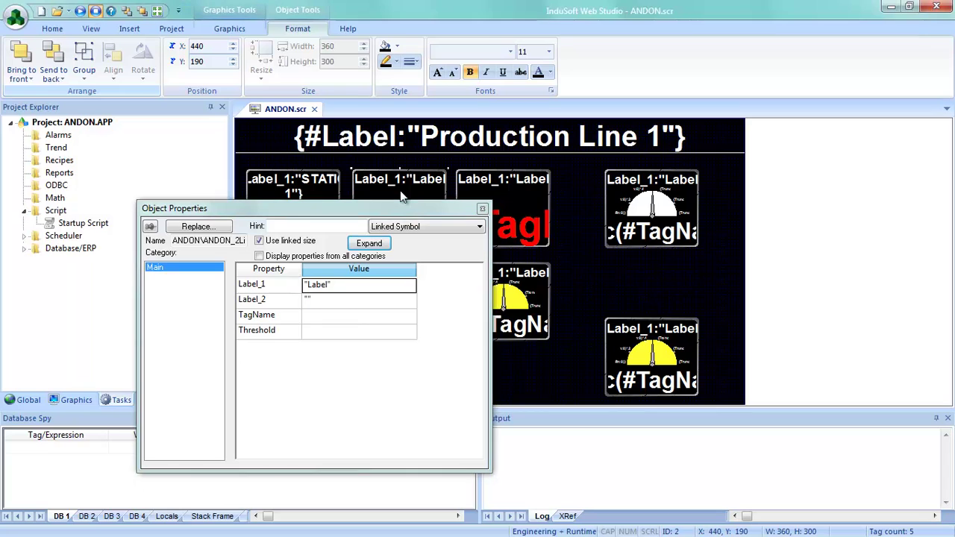
left_click(332, 282)
double_click(317, 288)
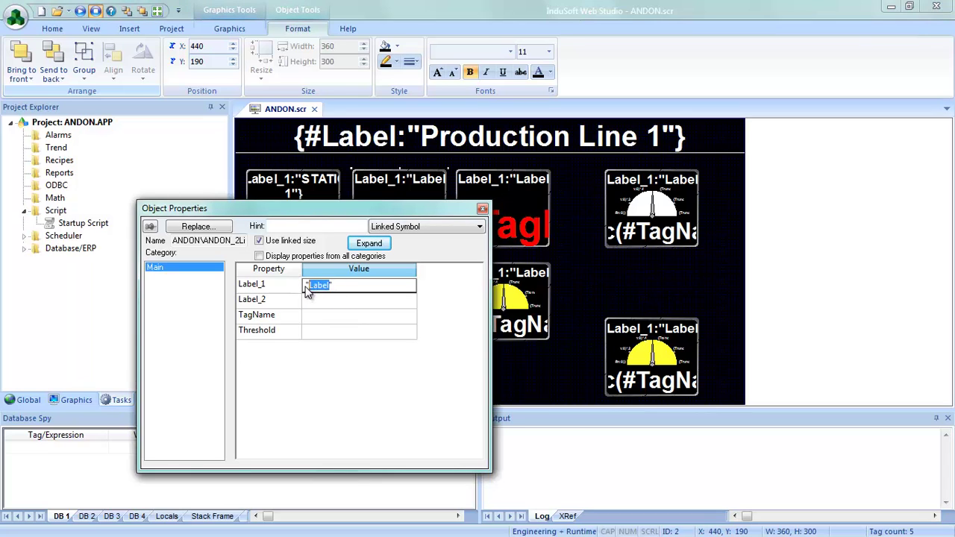
type("STATION ")
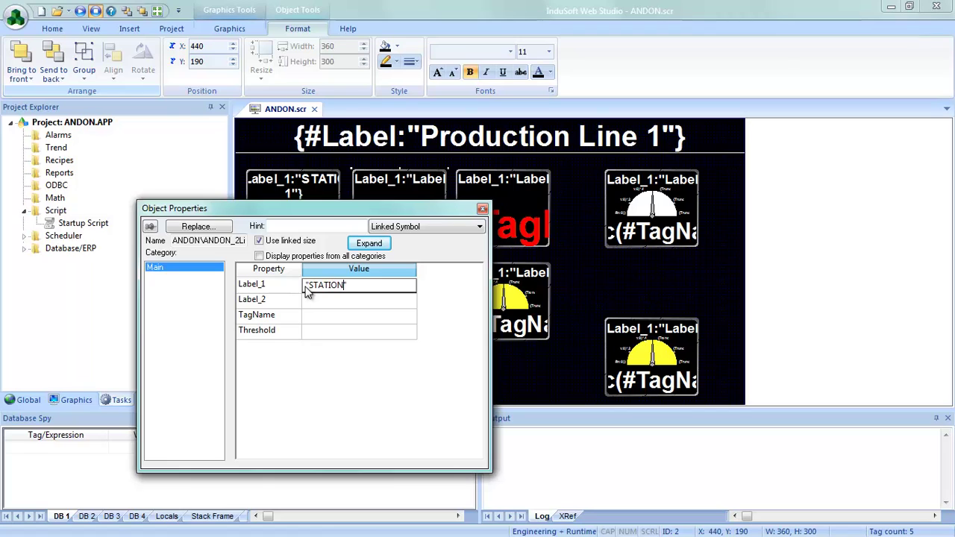
type("2")
left_click(310, 301)
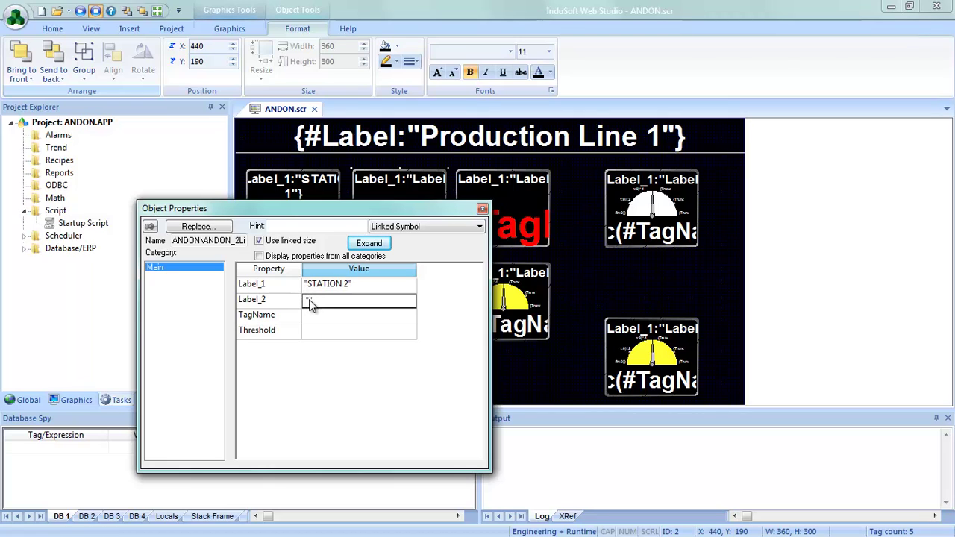
type("RAR")
type("TS")
Link the STATION 2 box to the tag Station2Parts and set its threshold to 50.
left_click(312, 317)
double_click(312, 319)
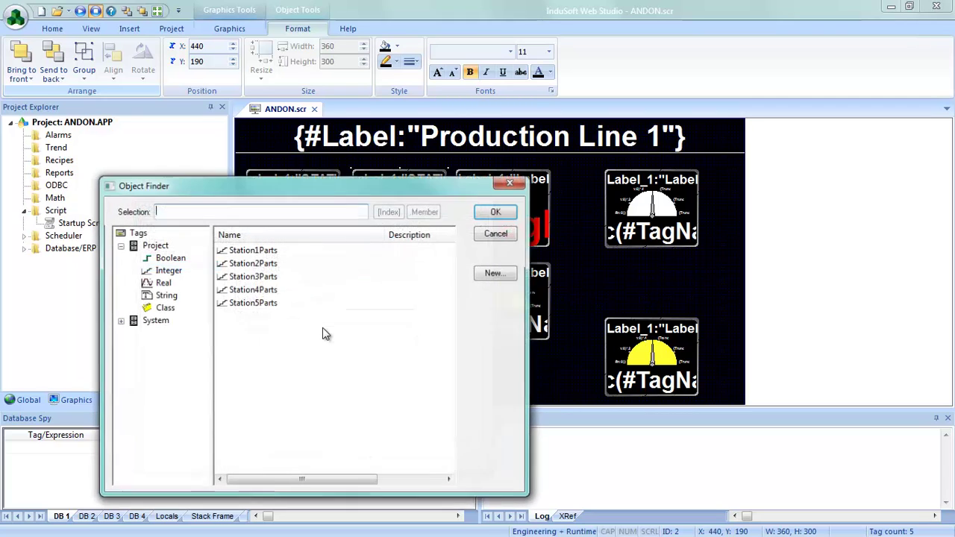
double_click(261, 264)
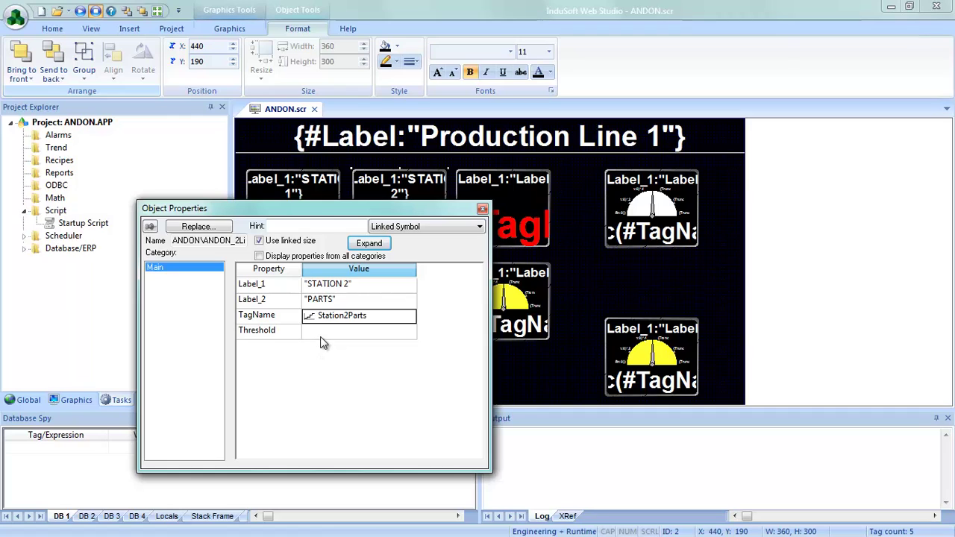
left_click(320, 336)
type("50")
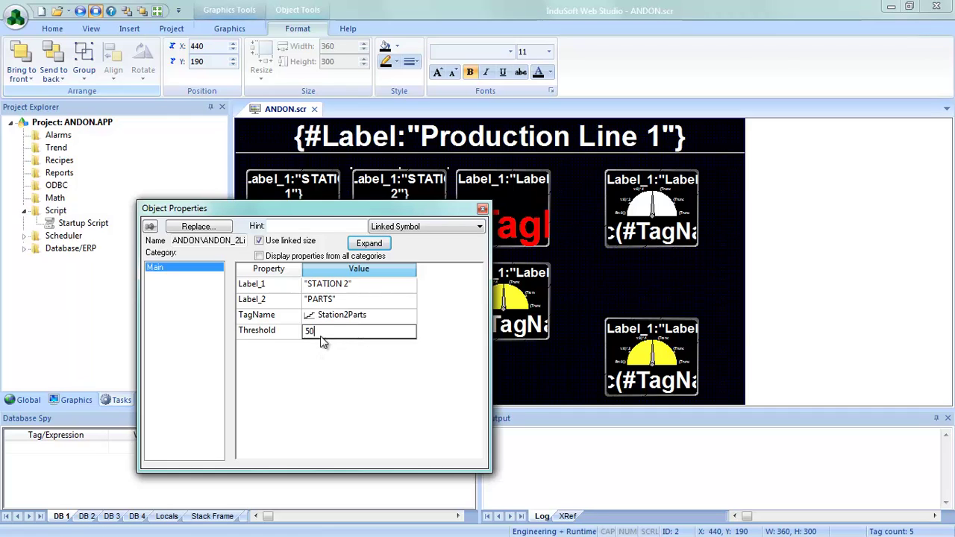
Set Label_1 of the third station box to "STATION 3" and its Label_2 to "PARTS".
left_click(520, 230)
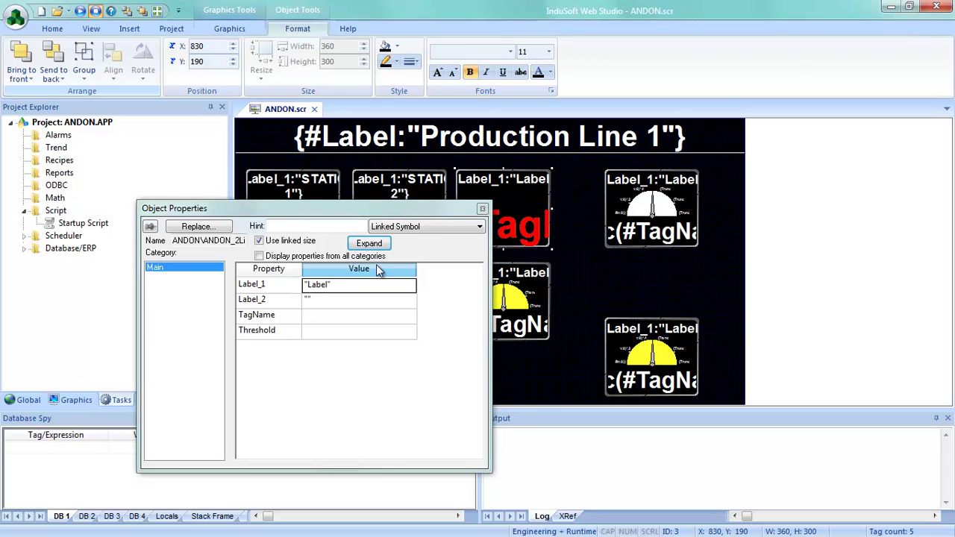
left_click(320, 291)
left_click_drag(331, 289, 312, 293)
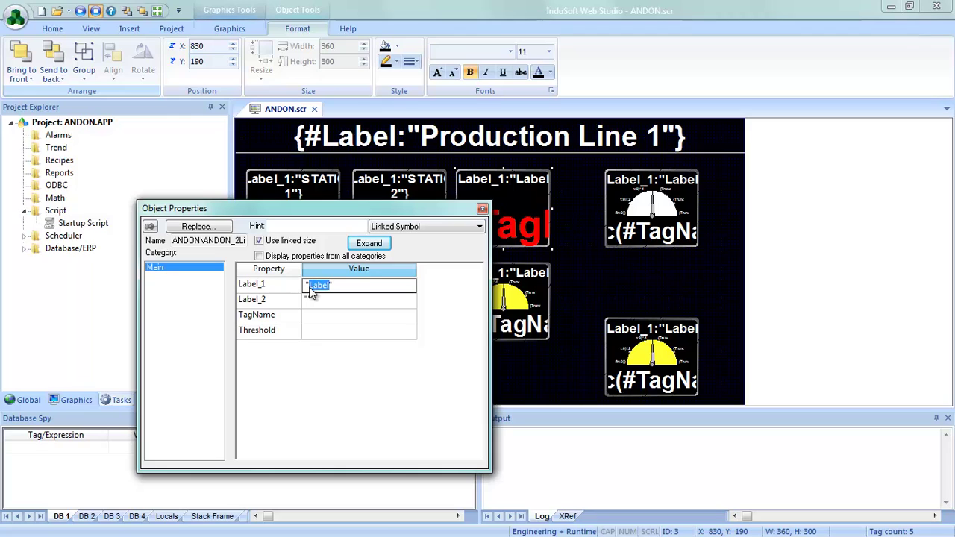
type("STATION 3")
left_click(309, 302)
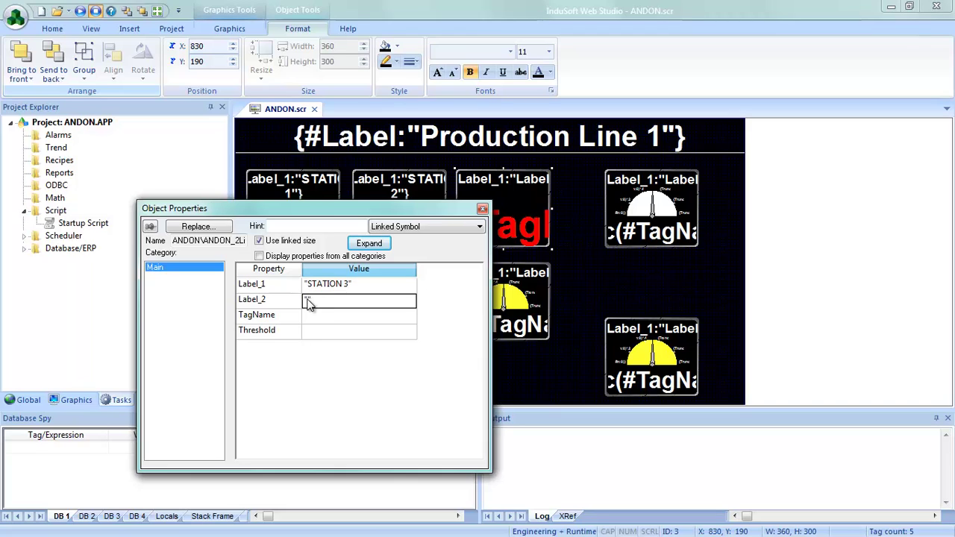
left_click(310, 301)
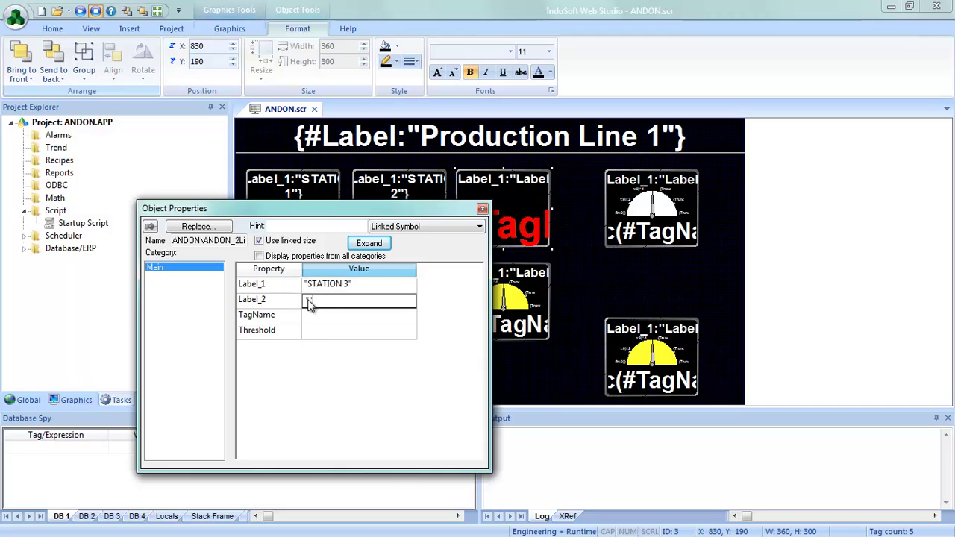
type("PARTS")
Link the STATION 3 box to the tag Station3Parts and set its threshold to 130.
double_click(312, 315)
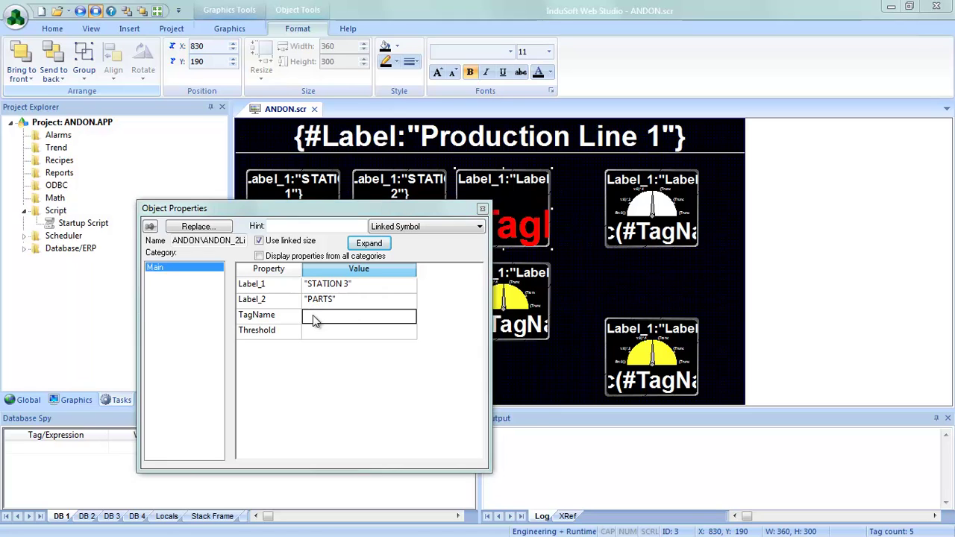
double_click(273, 278)
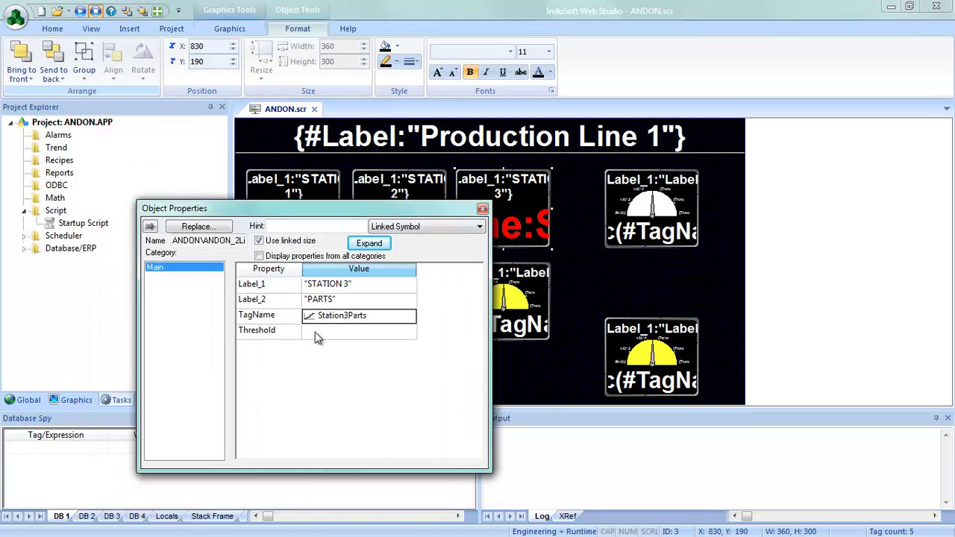
left_click(323, 333)
type("130")
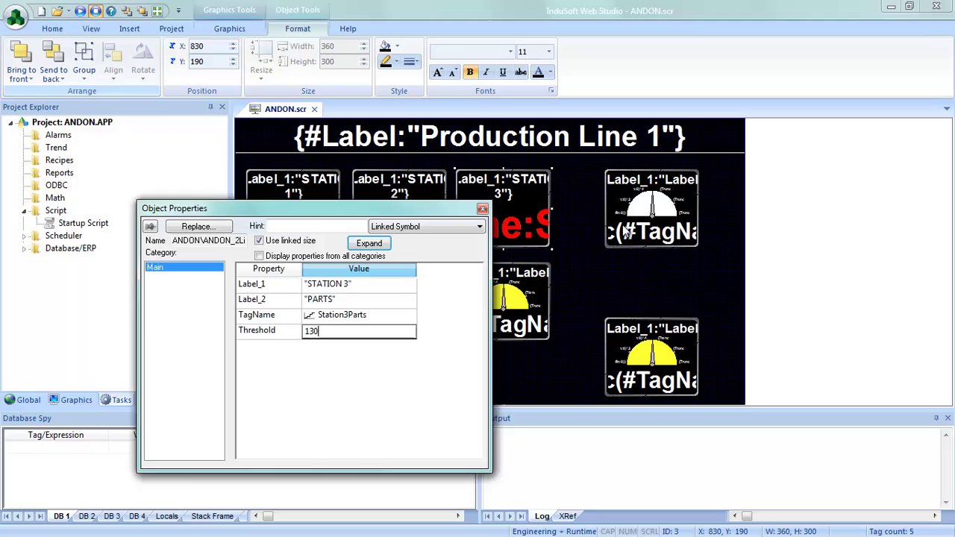
Leave the object properties and open the Screen Script of the ANDON screen.
left_click(626, 233)
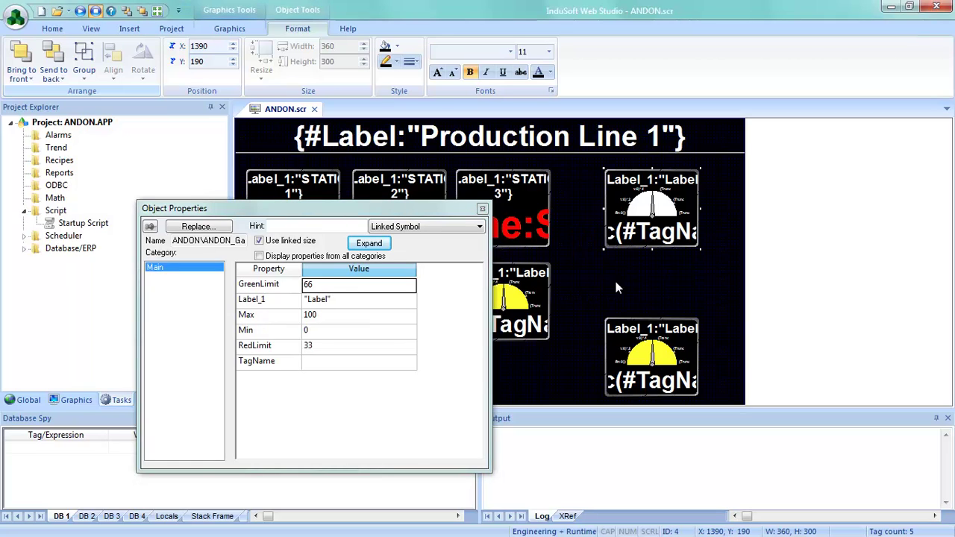
left_click(576, 245)
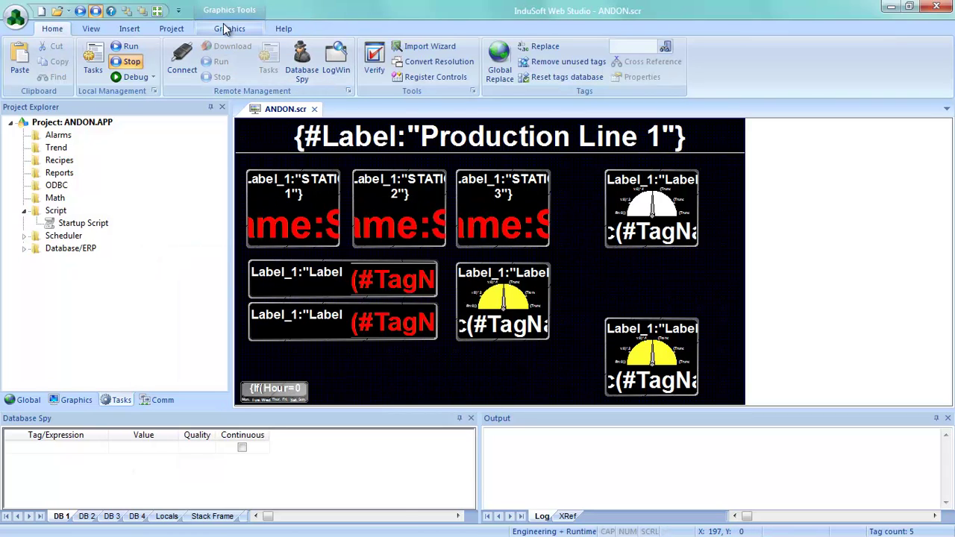
left_click(226, 29)
left_click(67, 65)
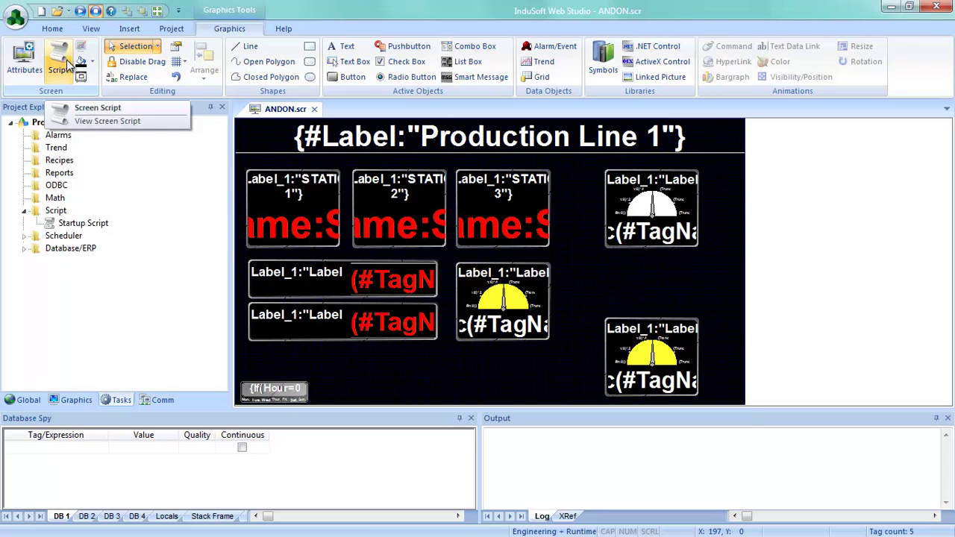
left_click(97, 107)
In the Screen_WhileOpen procedure, write the assignment $Parts1and2and3 = $Station1Parts.
left_click(325, 276)
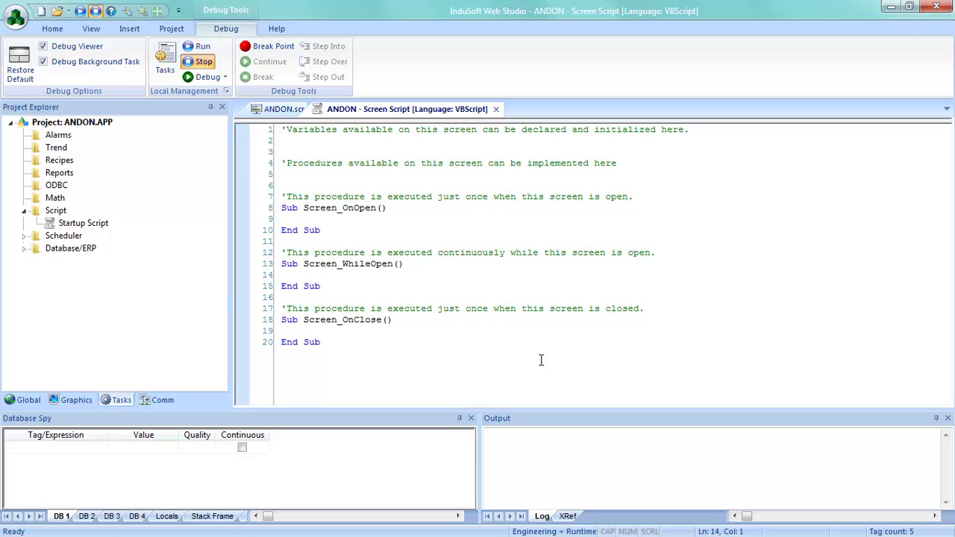
type("$Par")
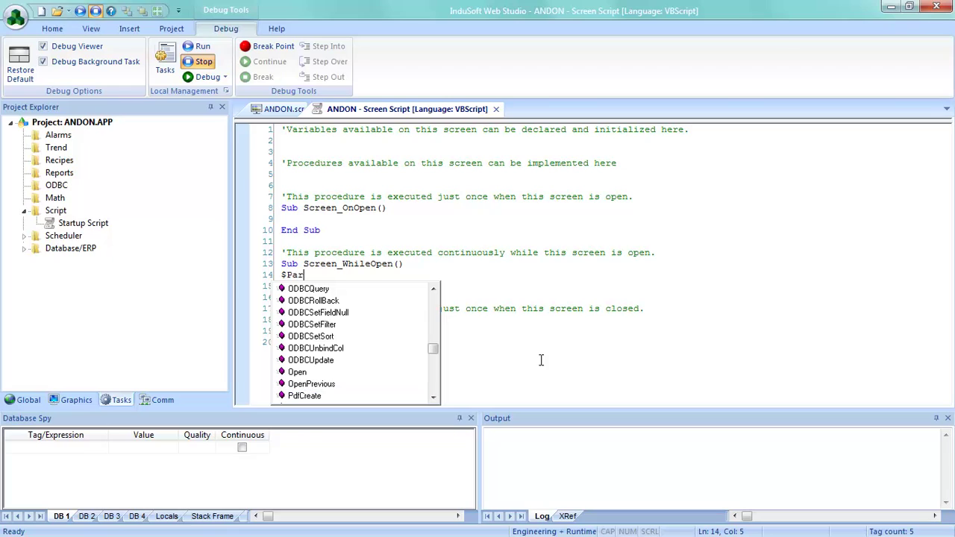
type("ts1and2and3 =")
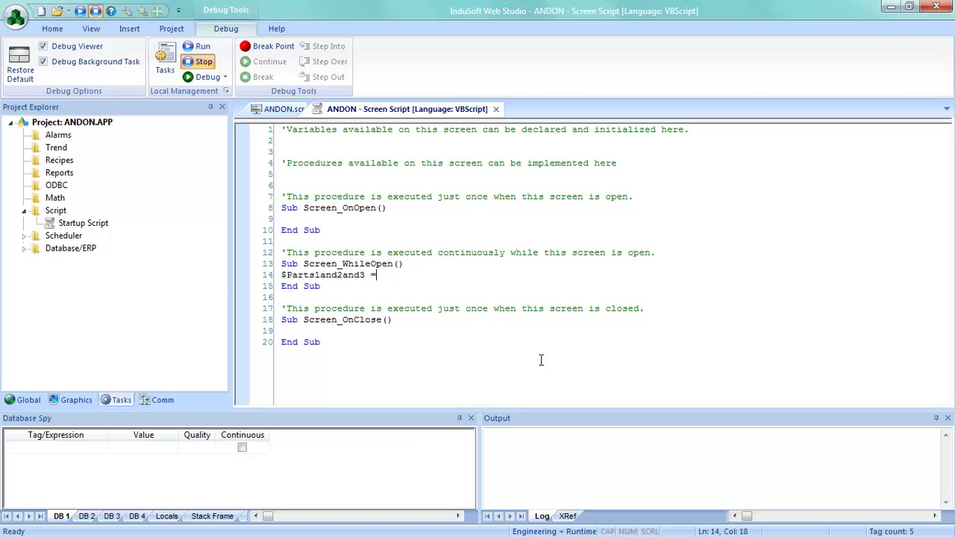
type(" $")
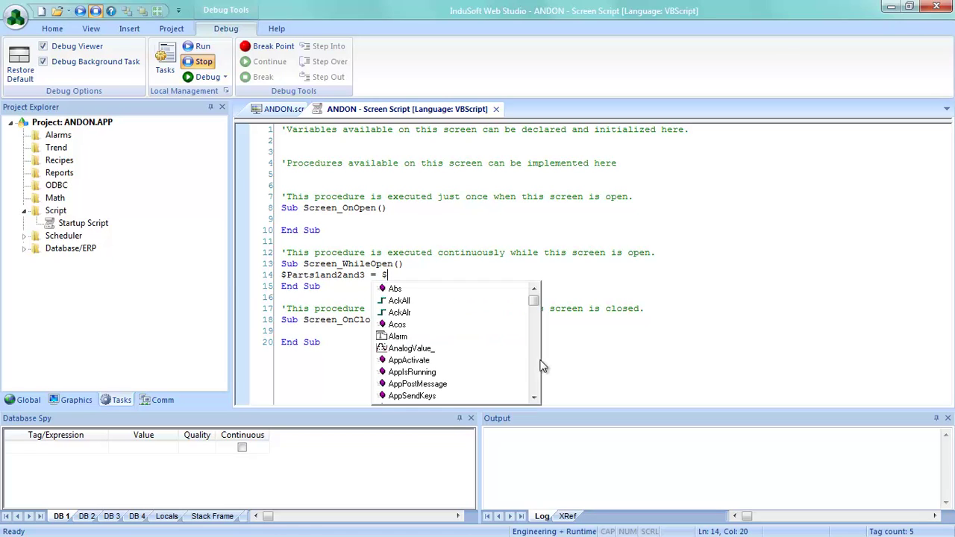
type("St")
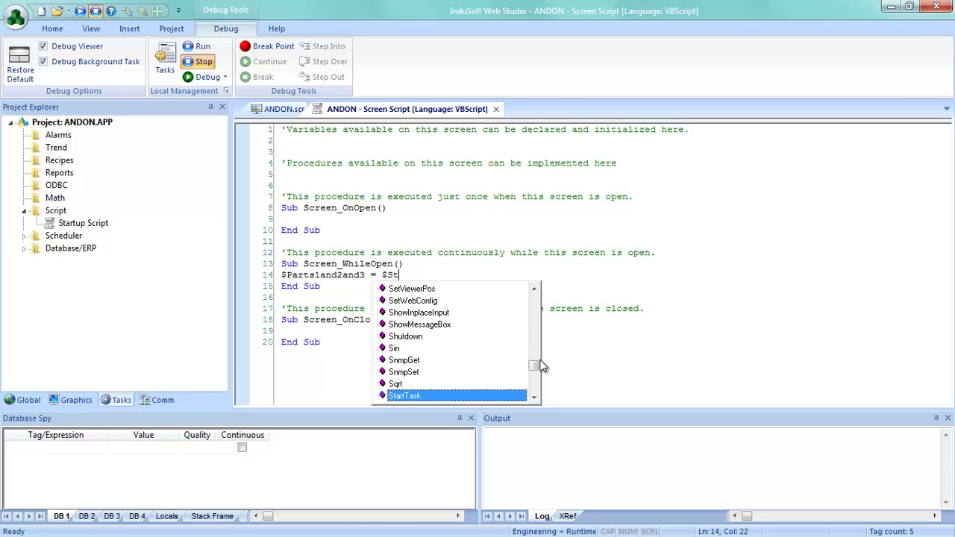
type("ation")
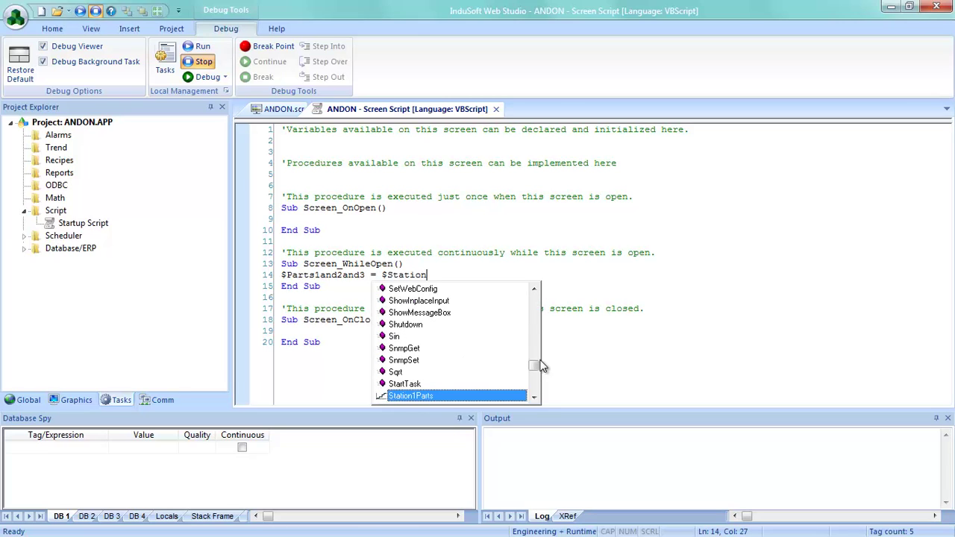
double_click(429, 396)
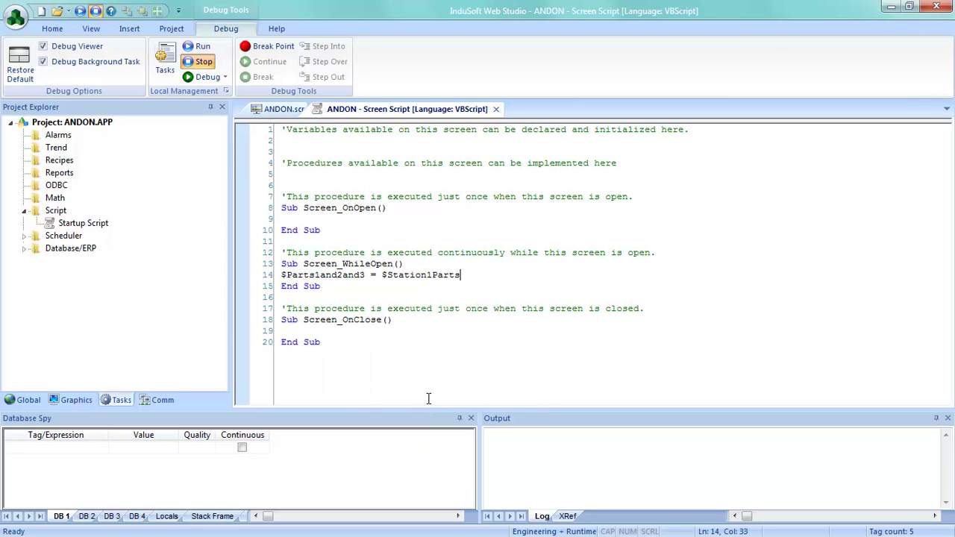
Extend the $Parts1and2and3 assignment with + $Station2Parts + $Station3Parts and end the line.
type("+ ")
type("$")
type("Station")
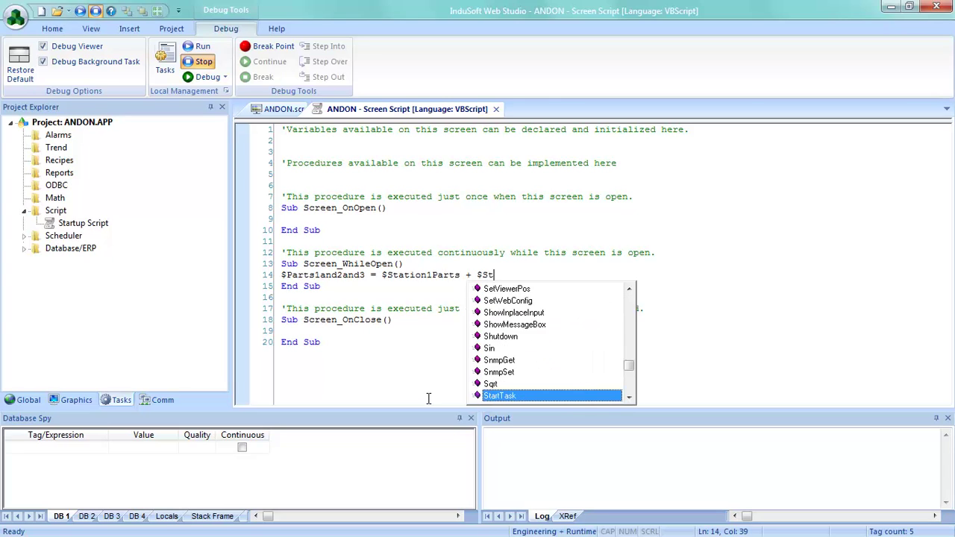
key("Down")
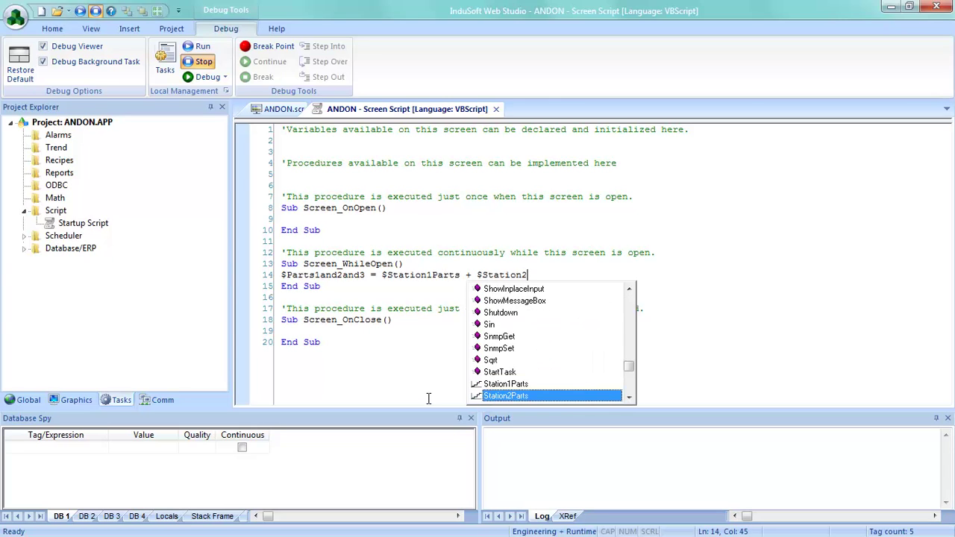
key("Return")
type("+")
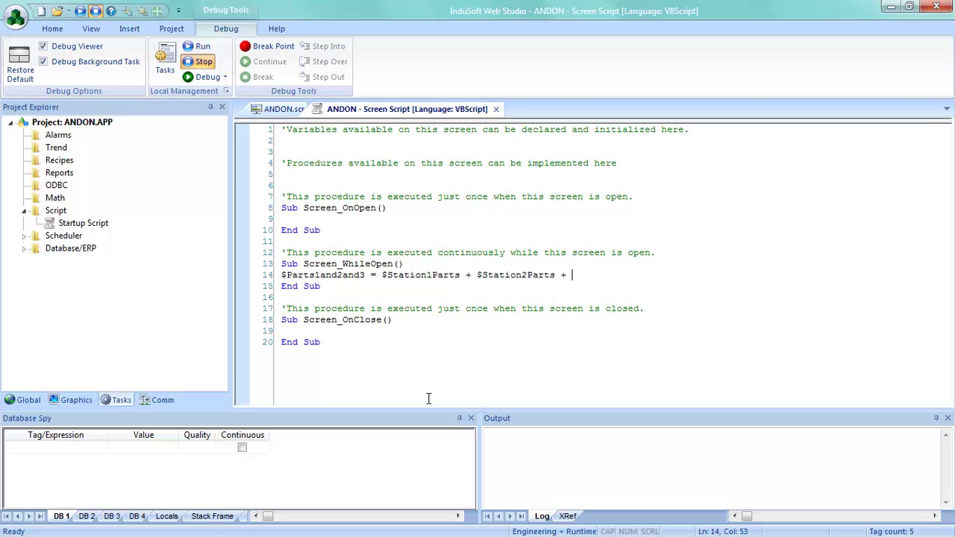
type(" $Station")
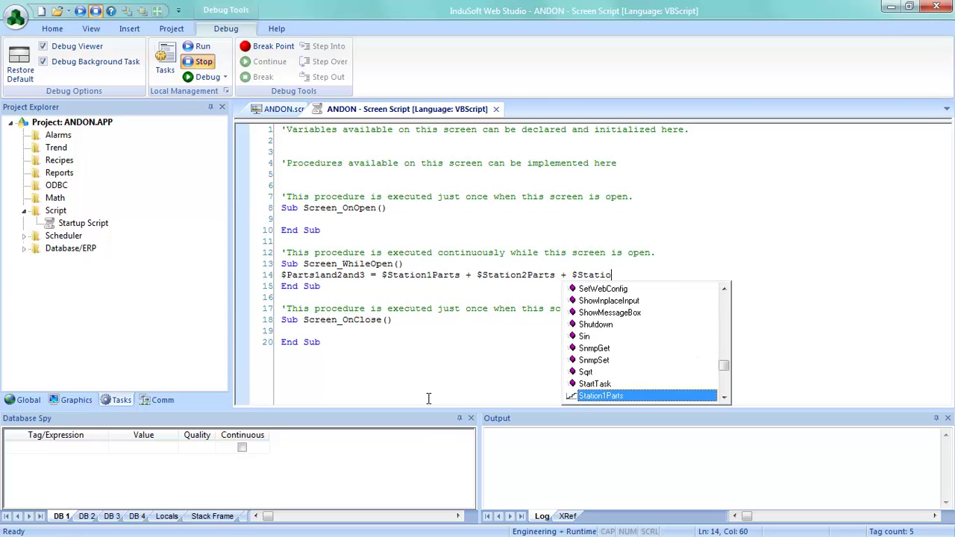
key("Down")
key("Down")
key("Return")
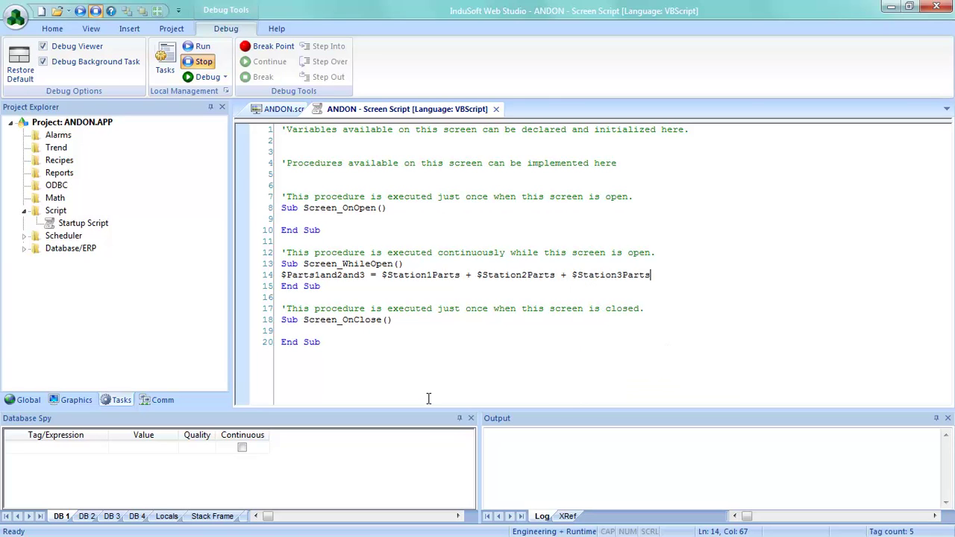
key("Return")
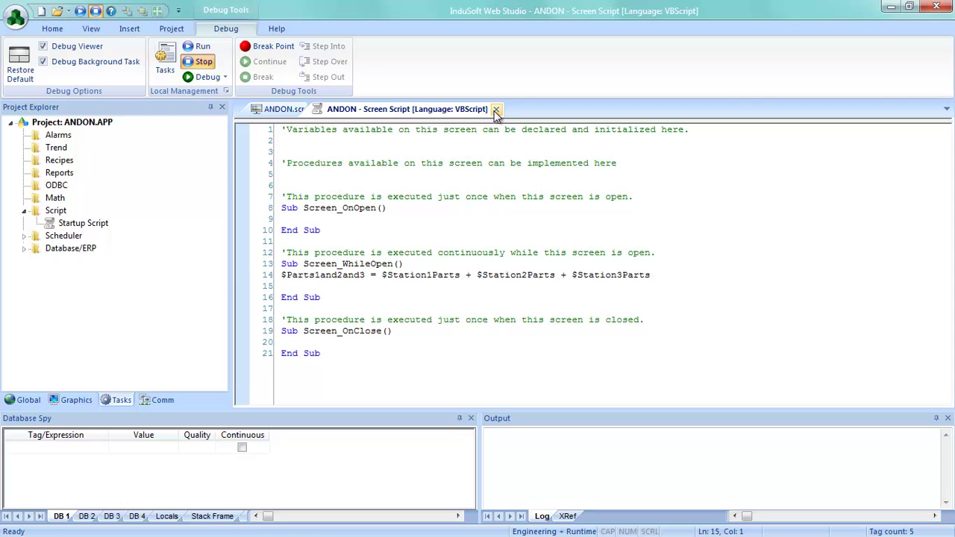
Place the Screen Script in a new vertical tab group beside the ANDON screen.
right_click(454, 112)
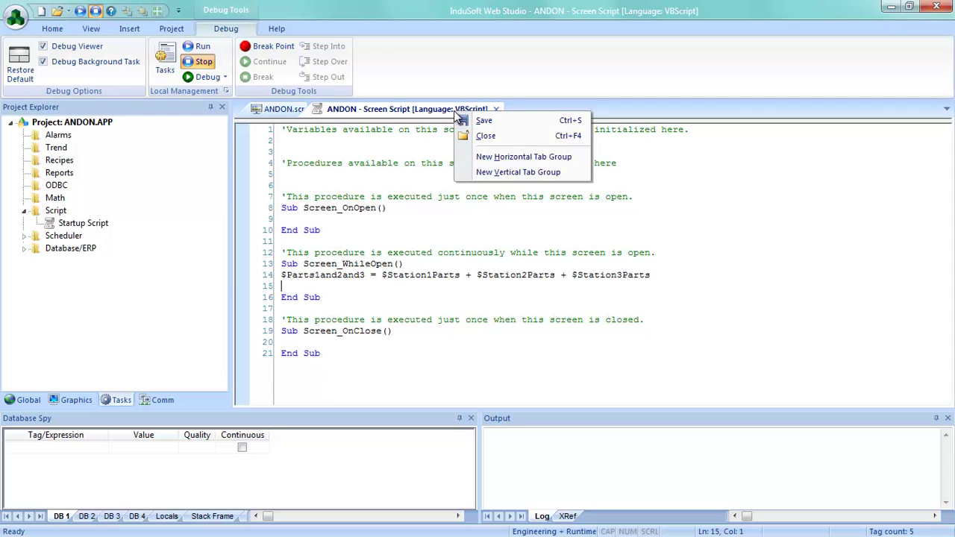
left_click(491, 172)
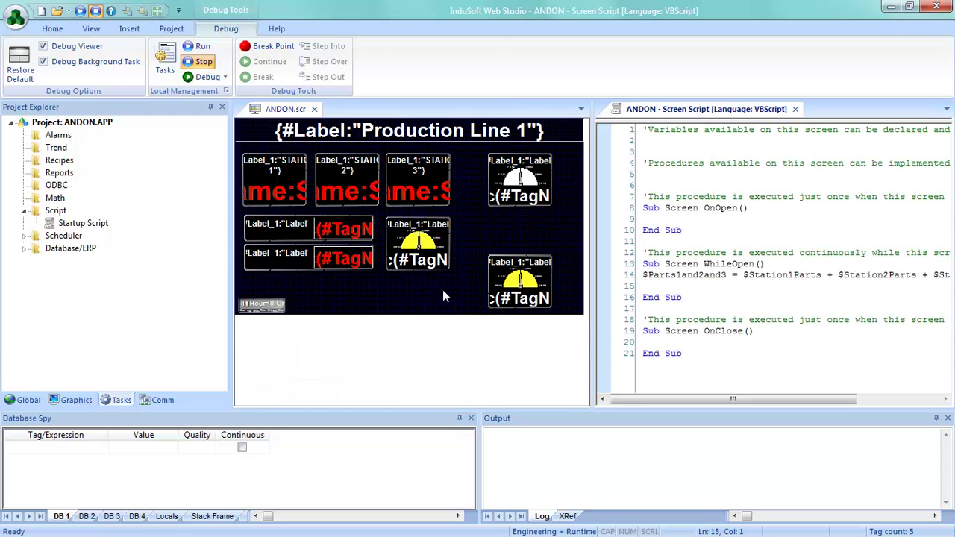
Set the GreenLimit of the white gauge symbol beside the station displays to 275.
double_click(499, 179)
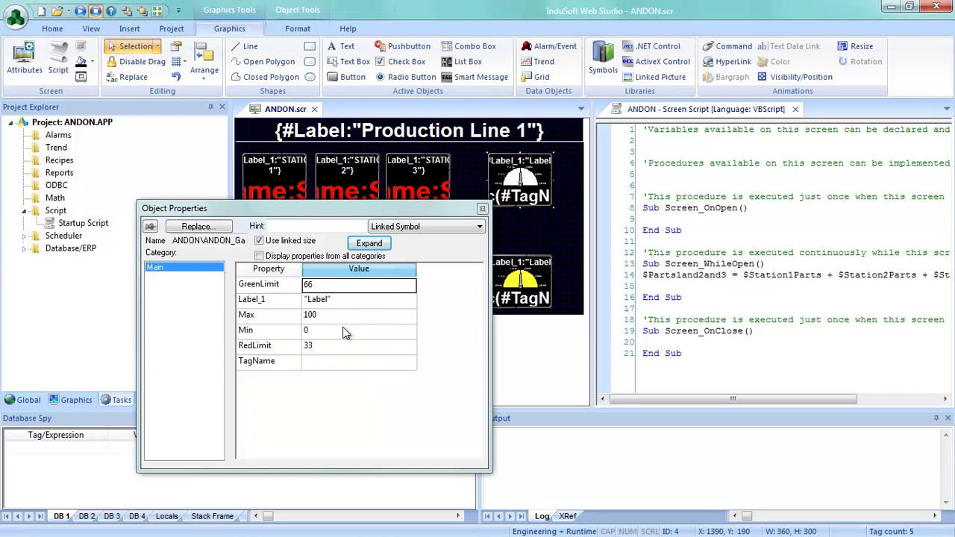
left_click(323, 291)
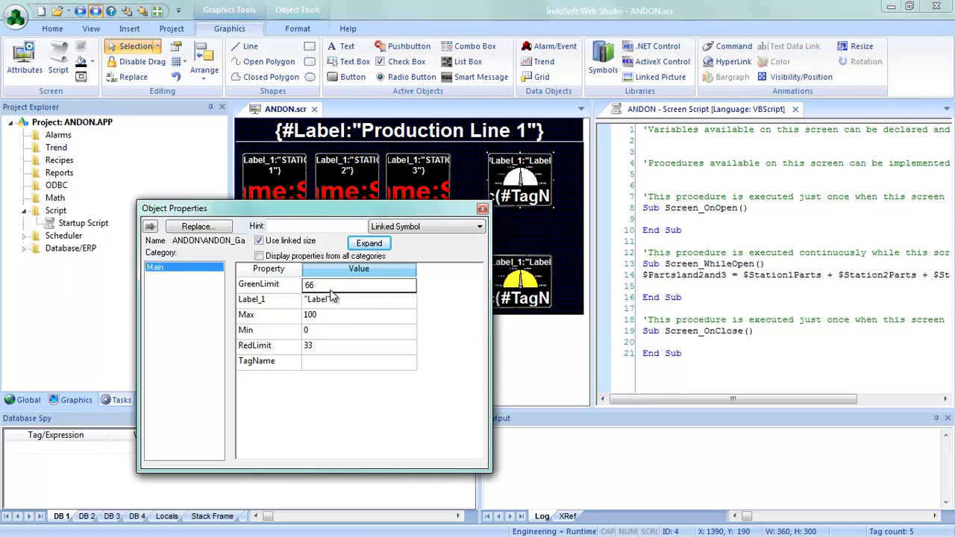
key("BackSpace")
key("BackSpace")
type("275")
Set the white gauge's Label_1 text to "STA 1-3 TOTAL".
left_click(332, 300)
left_click_drag(332, 301, 312, 308)
type("STA")
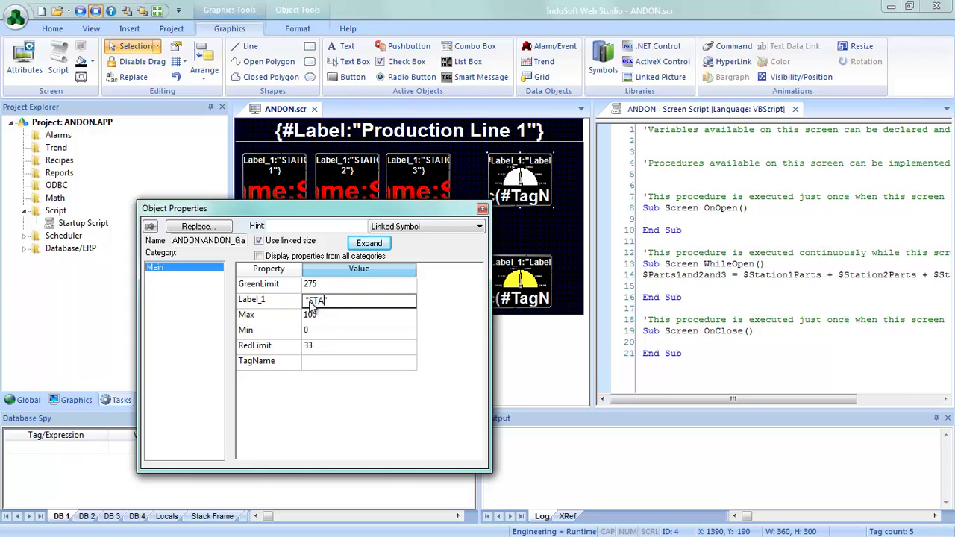
type(" 1-3 Total")
key("BackSpace")
key("BackSpace")
key("BackSpace")
key("BackSpace")
type("OTAL")
Set the white gauge's Max to 450 and its RedLimit to 250.
left_click(313, 316)
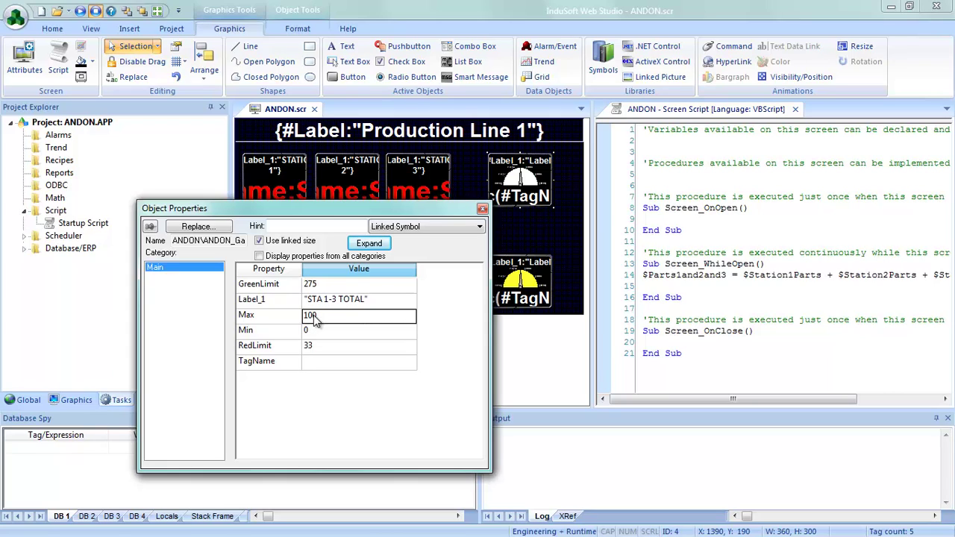
double_click(313, 316)
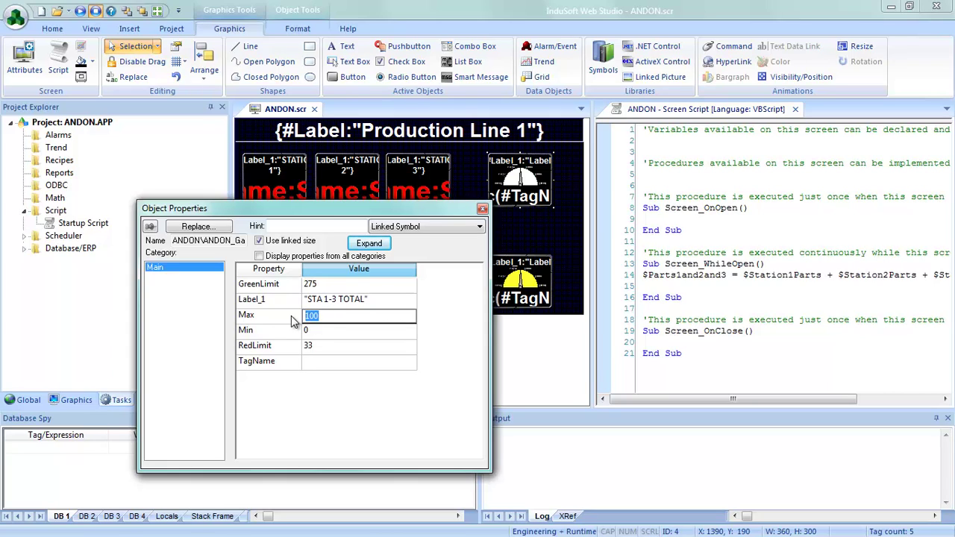
type("450")
left_click(313, 335)
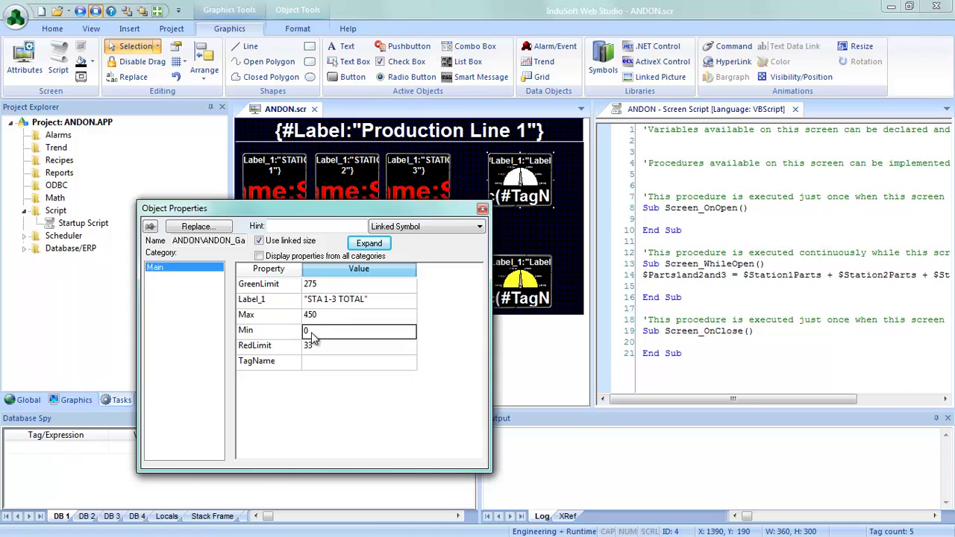
left_click(313, 345)
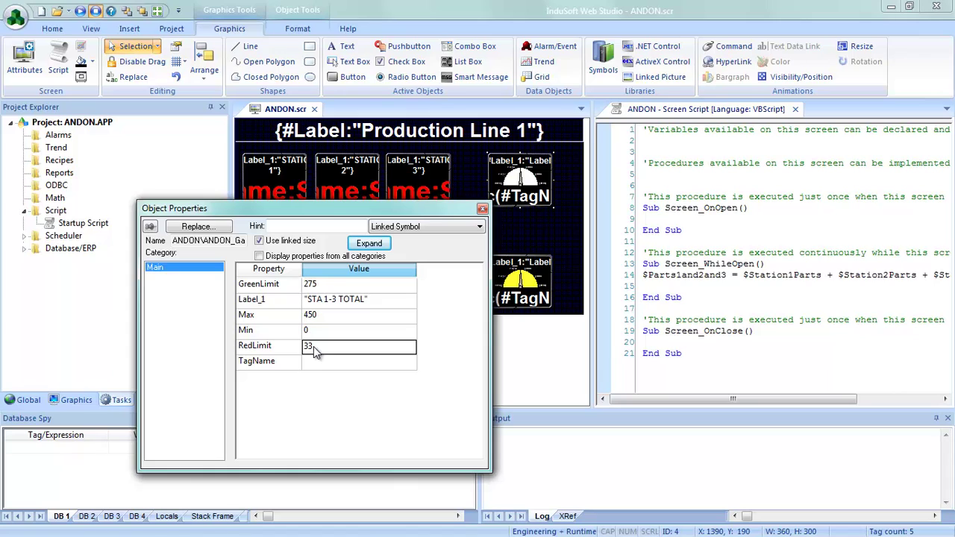
key("BackSpace")
key("BackSpace")
type("250")
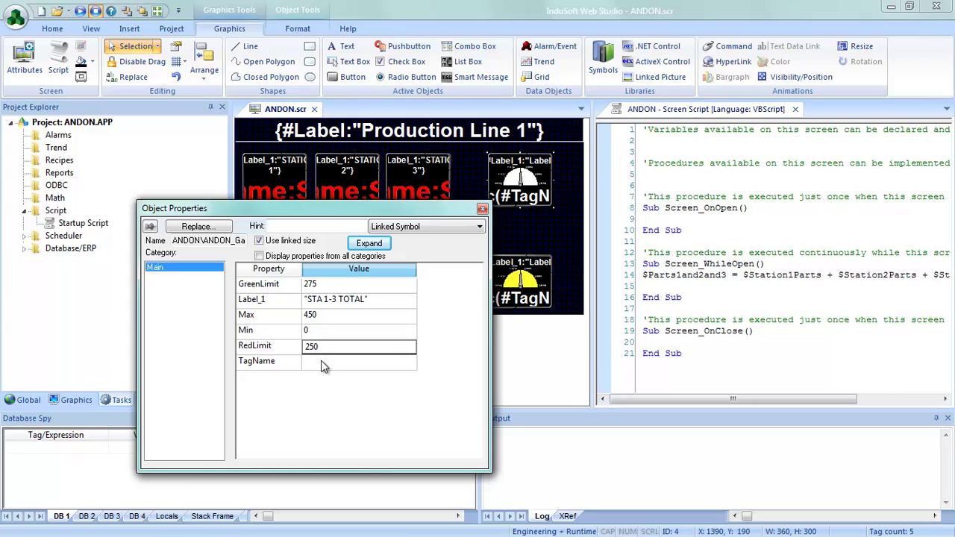
Save the ANDON Screen Script and create the missing tag Parts1and2and3 with its default settings.
left_click(323, 363)
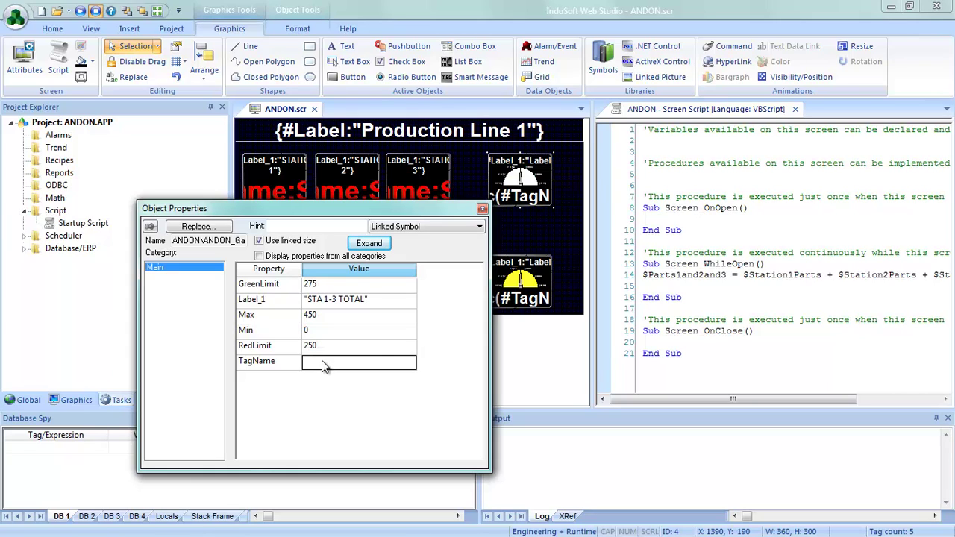
key("Up")
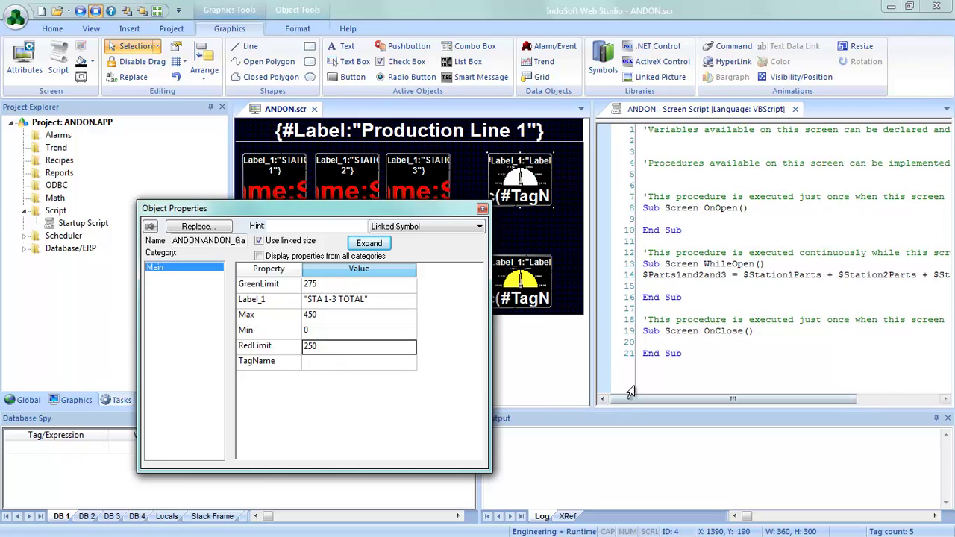
right_click(698, 114)
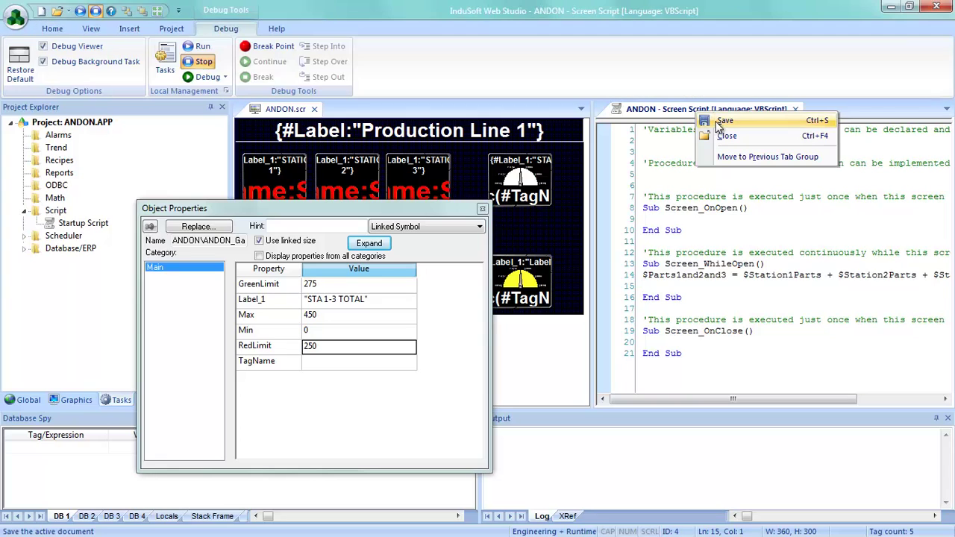
left_click(727, 122)
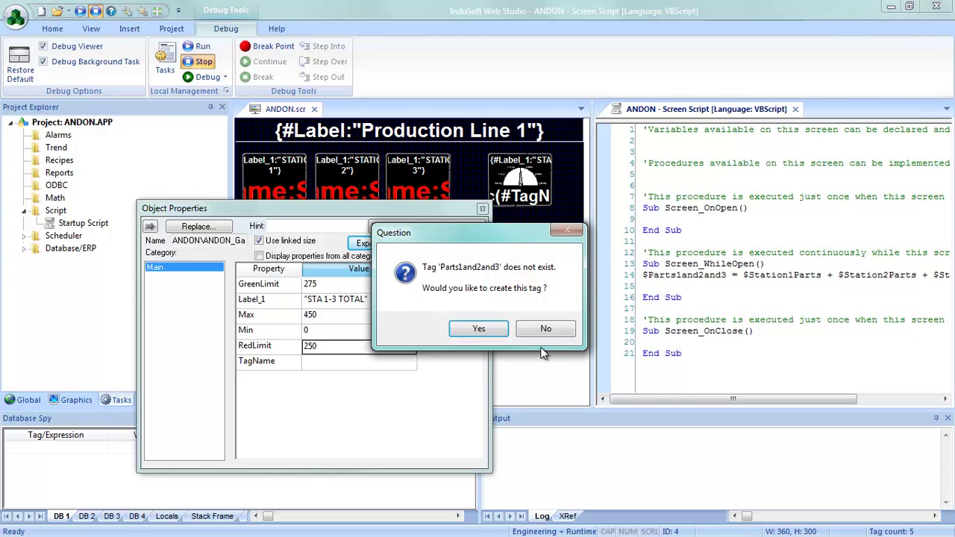
left_click(478, 329)
left_click(457, 333)
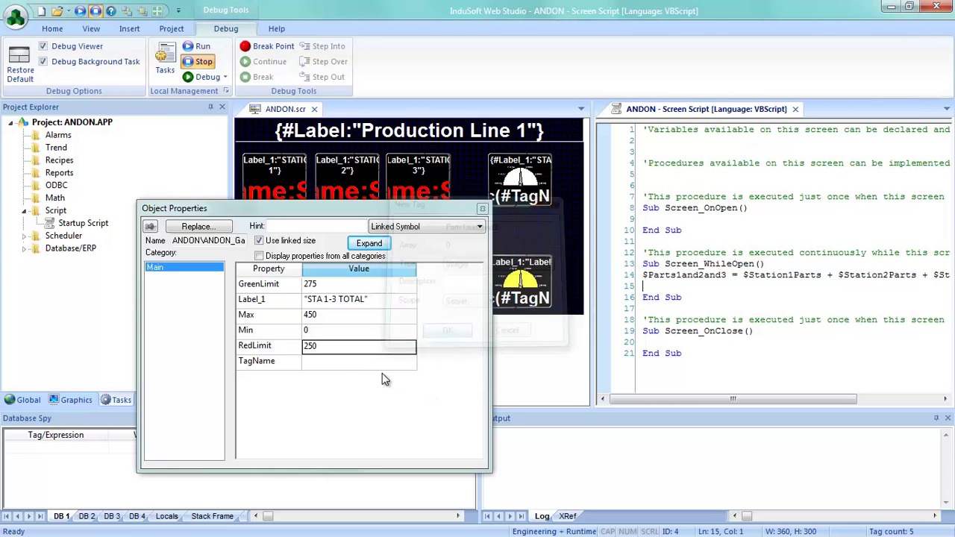
Link the white gauge's TagName to the Parts1and2and3 tag and leave its properties.
double_click(336, 361)
left_click(385, 248)
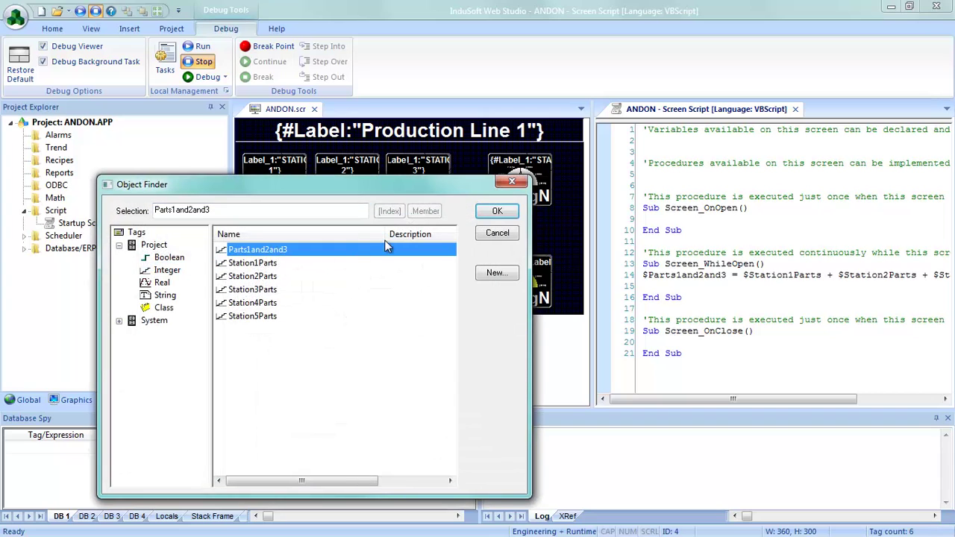
left_click(495, 211)
left_click(534, 215)
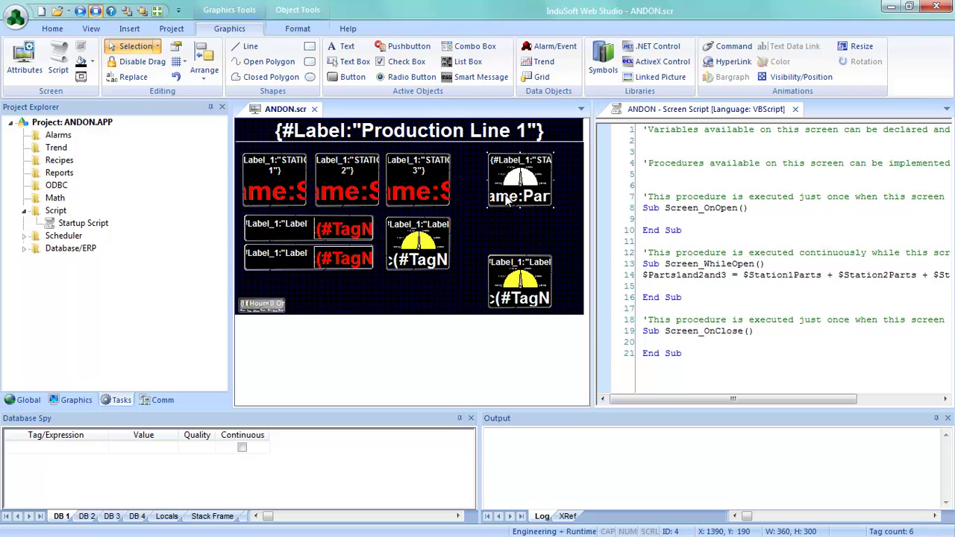
Label the upper wide display below the stations "STATION 4" in Label_1 and "PARTS" in Label_2.
double_click(279, 229)
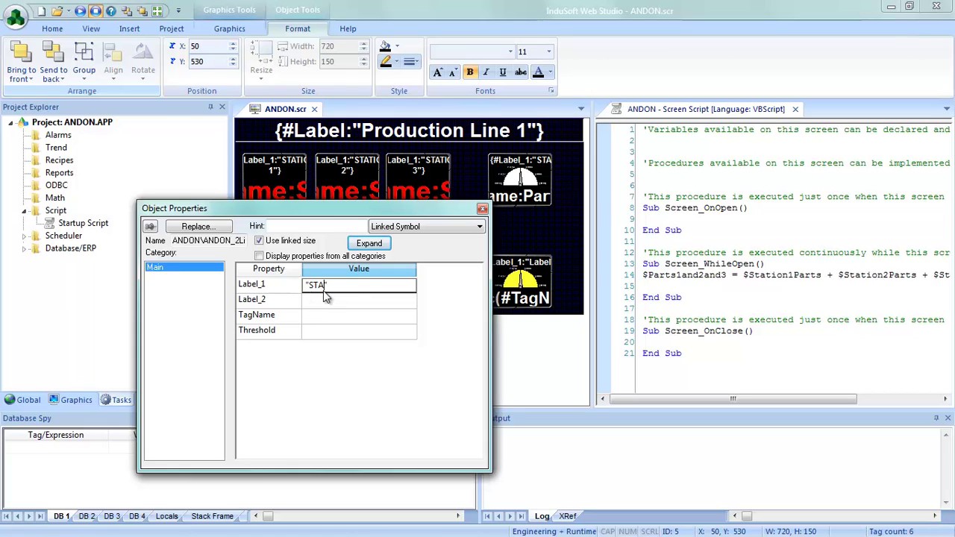
type("4\"")
left_click(328, 302)
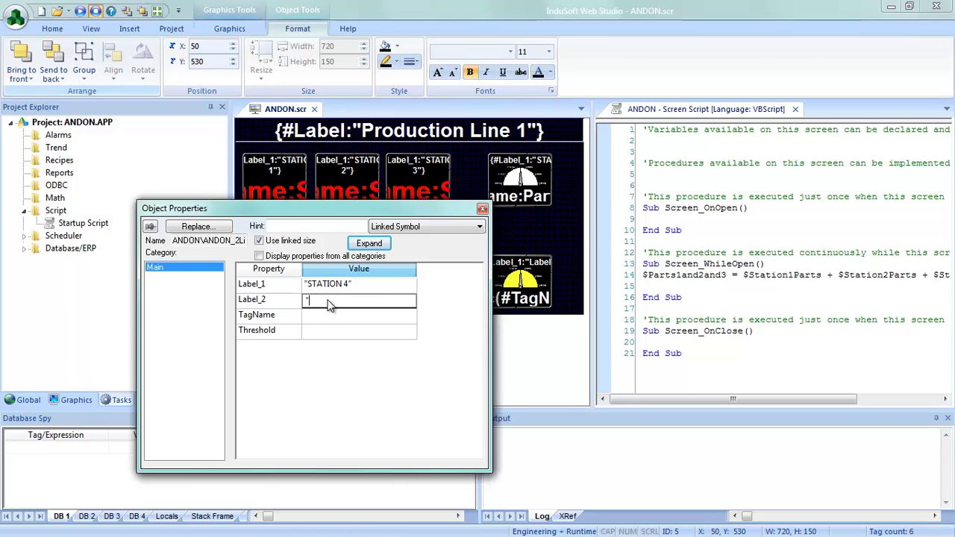
type("\"Pa")
key("BackSpace")
type("ARTS\"")
Link the Station 4 display's TagName to Station4Parts and set its Threshold to 100.
left_click(333, 320)
double_click(336, 316)
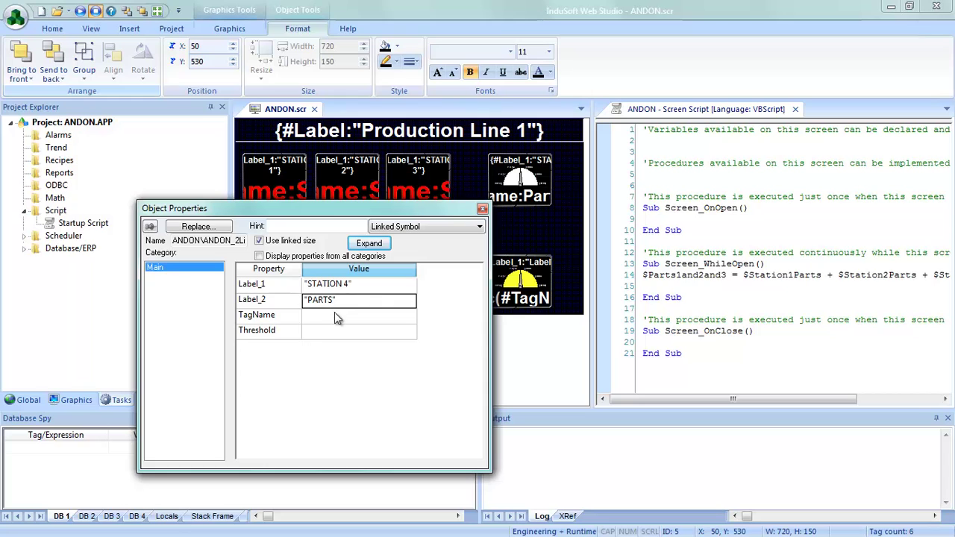
double_click(266, 307)
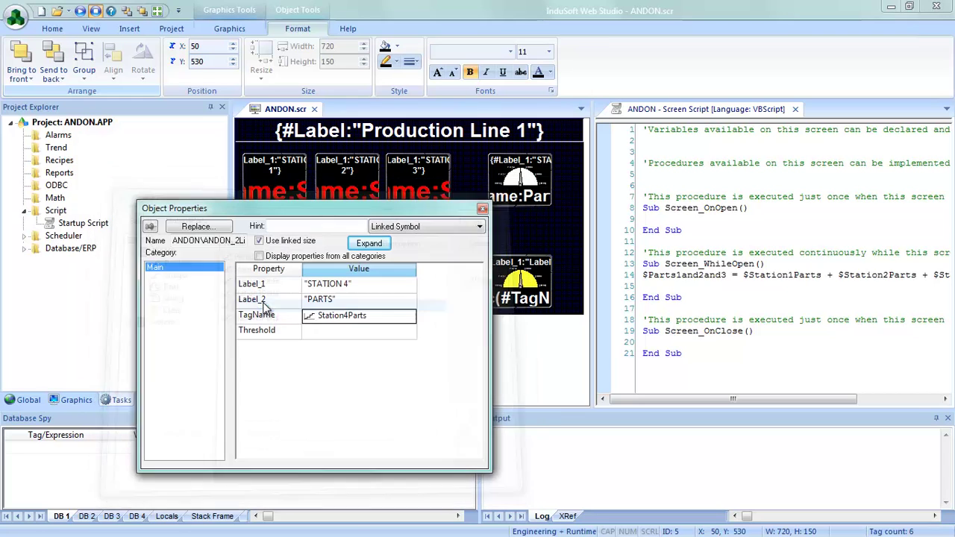
left_click(316, 338)
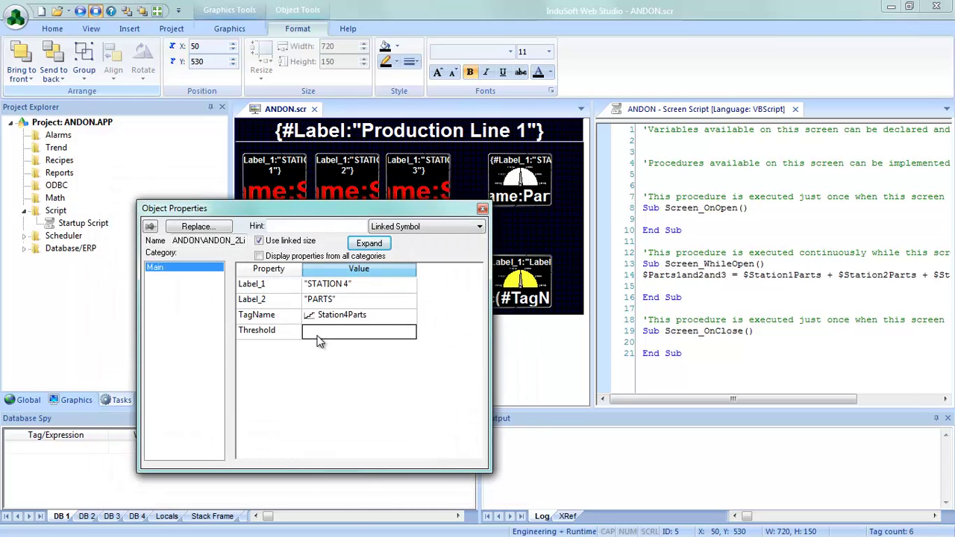
type("100")
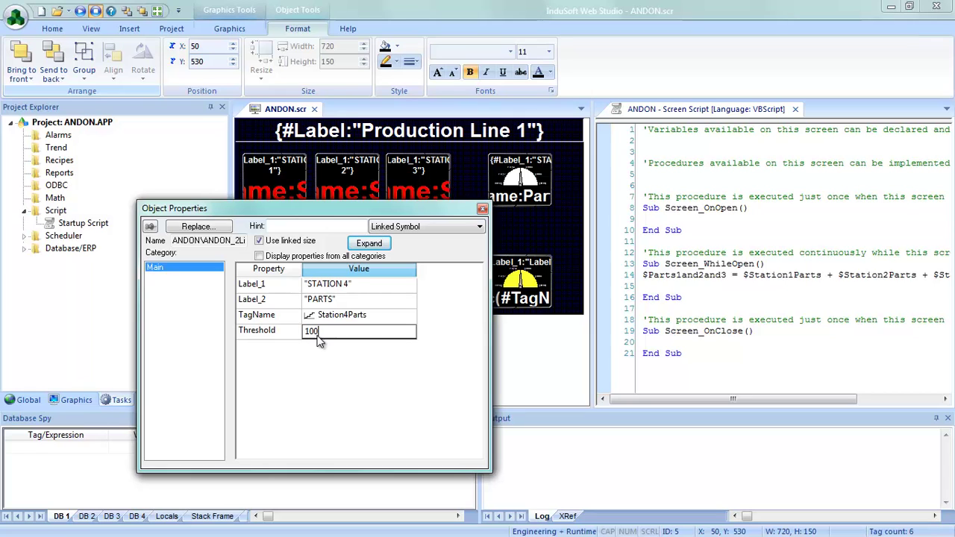
Label the wide display below Station 4 "STATION 5" in Label_1 and "PARTS" in Label_2.
left_click_drag(344, 208, 334, 290)
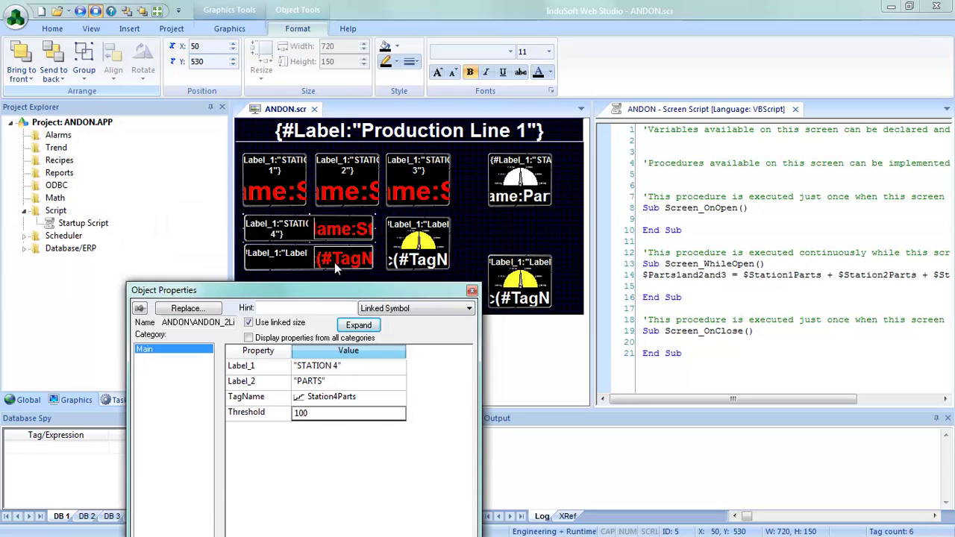
key("ctrl+v")
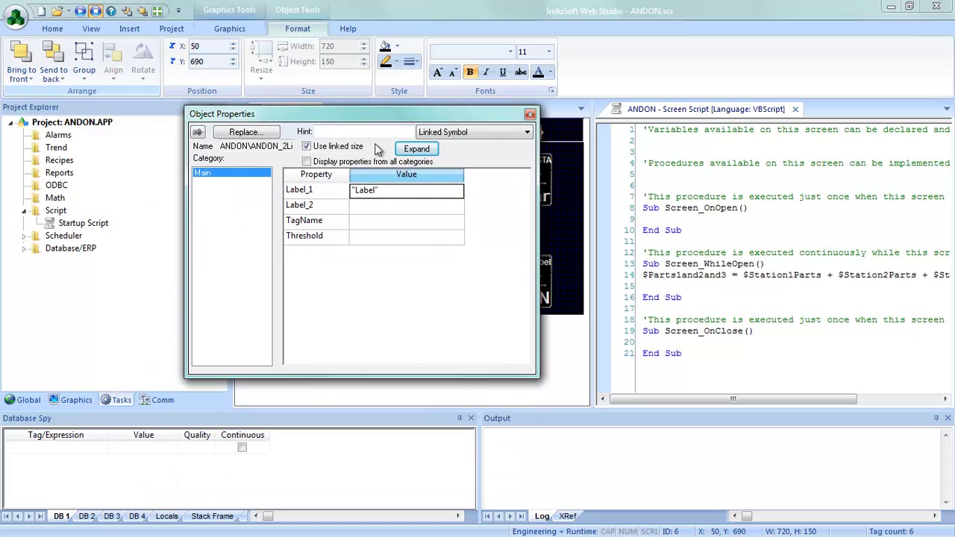
left_click(379, 190)
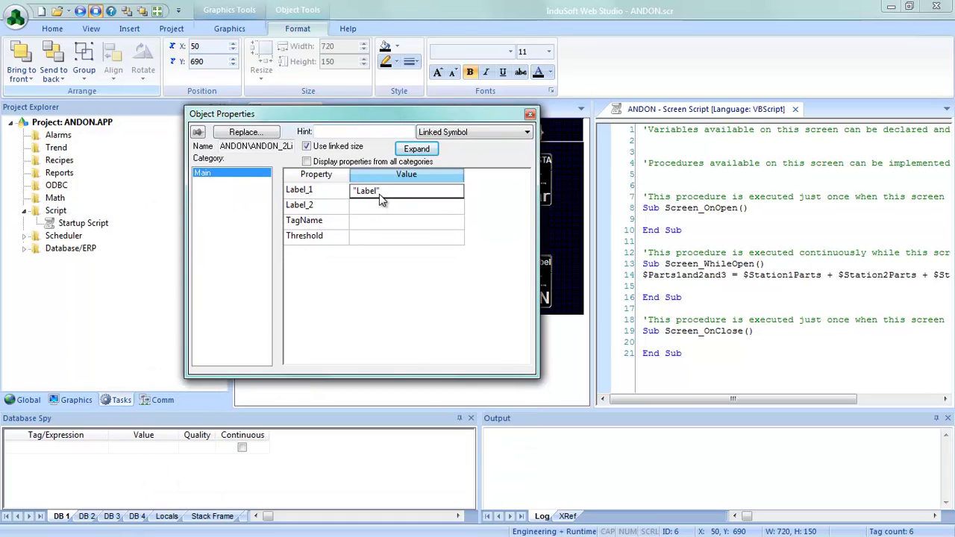
type("\"STATION 5")
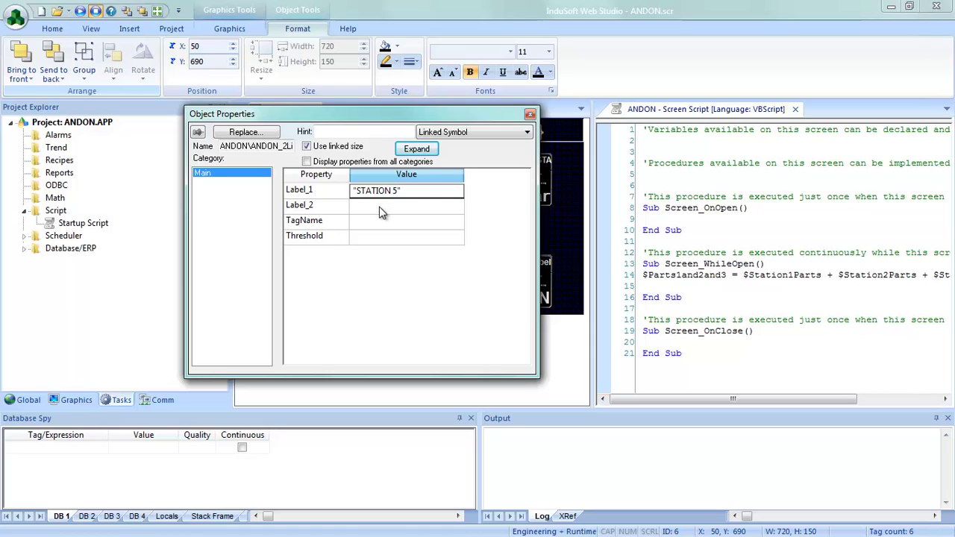
left_click(379, 207)
type("\"PA")
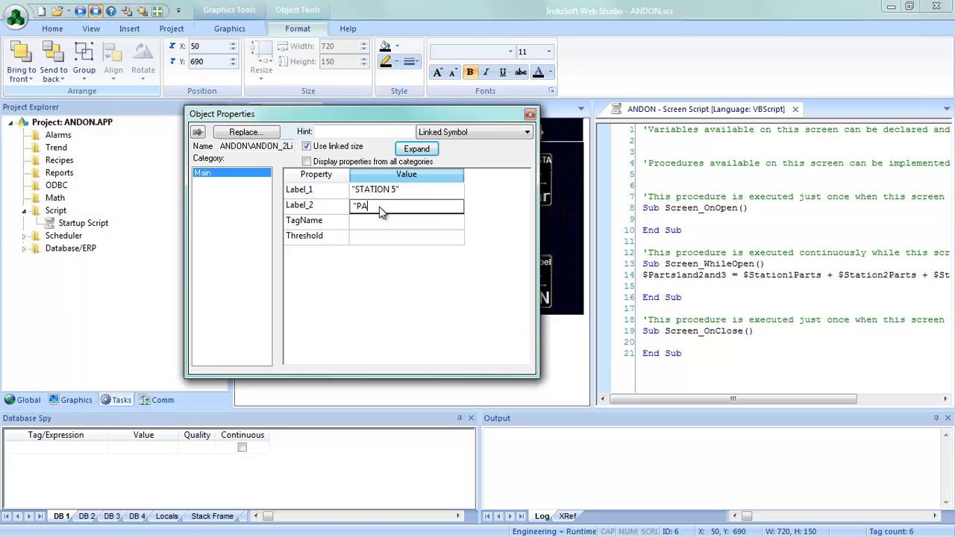
type("RTS\"")
Link the Station 5 display's TagName to Station5Parts, set its Threshold to 40, and leave its properties.
left_click(379, 223)
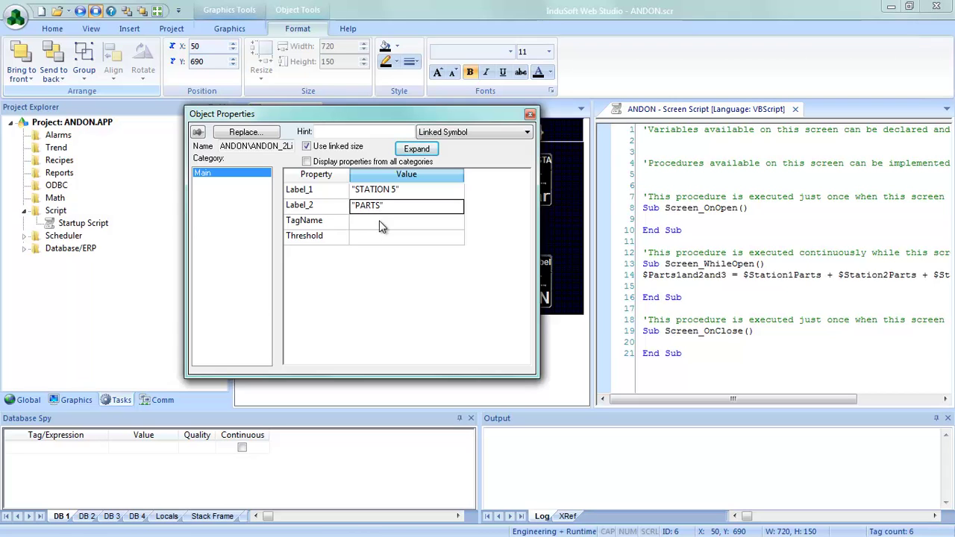
double_click(379, 224)
double_click(309, 222)
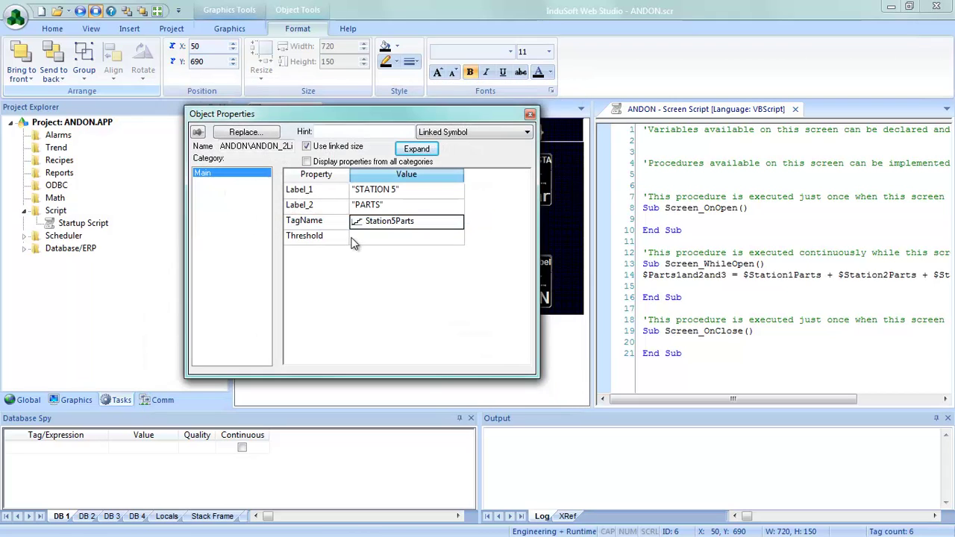
left_click(358, 238)
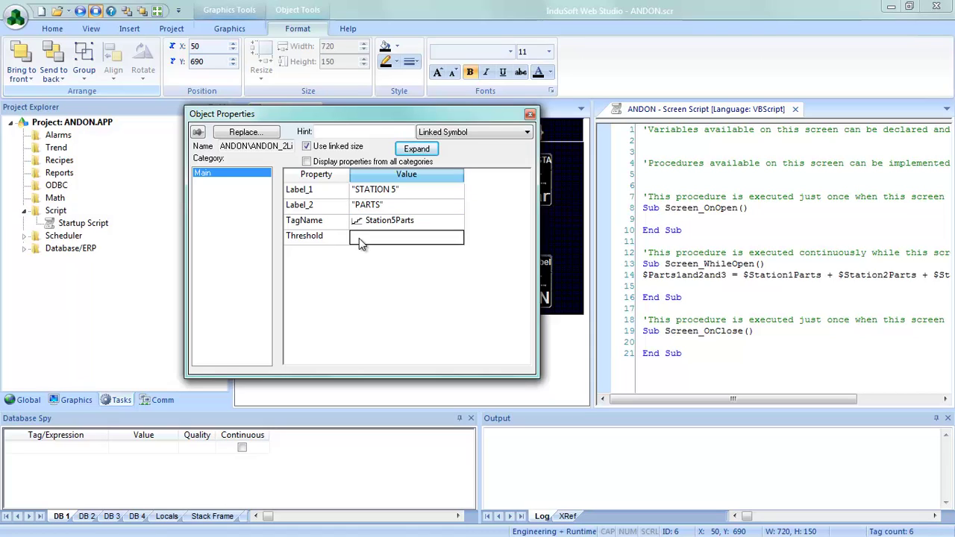
type("40")
left_click(574, 220)
left_click(442, 254)
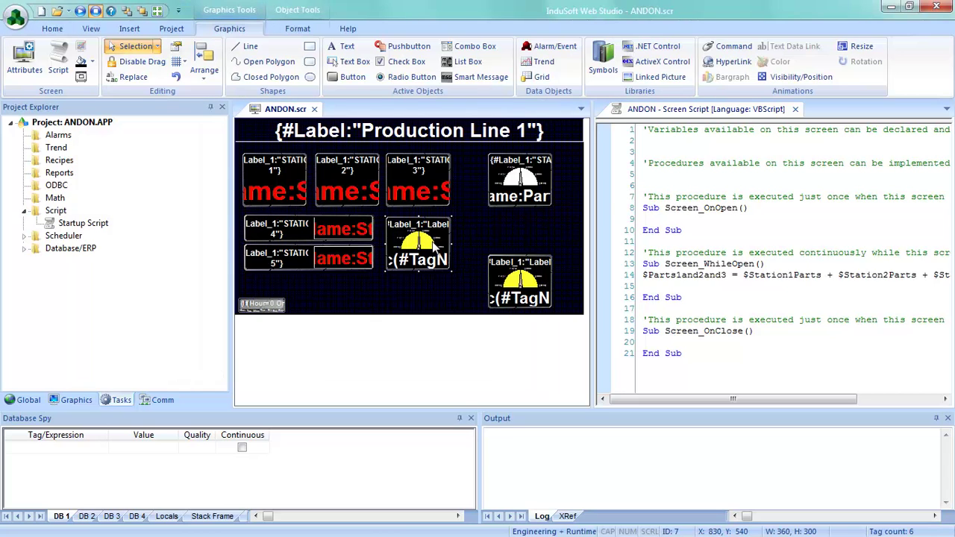
Add the line $Parts4and5 = $Station4Parts + $Station5Parts to Screen_WhileOpen, below the Parts1and2and3 sum.
left_click(619, 290)
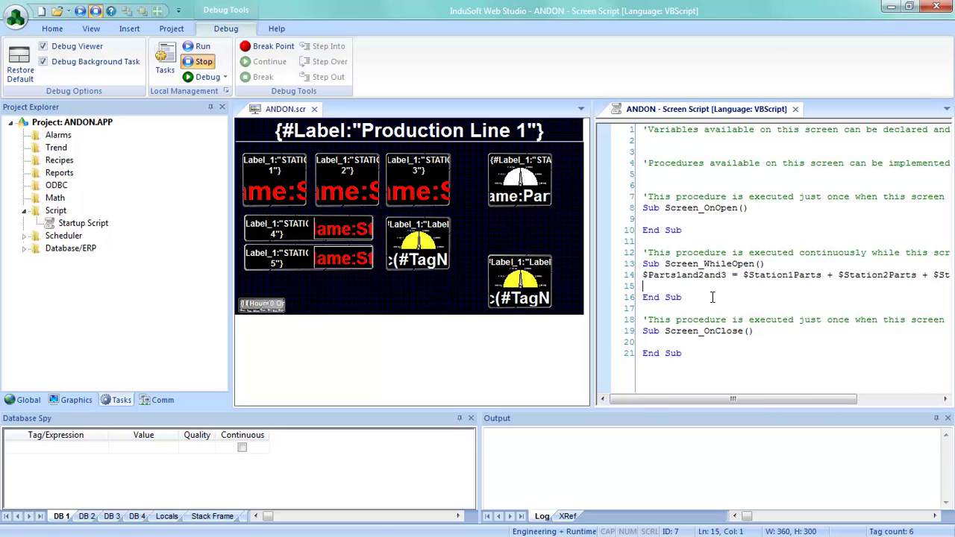
type("$Parts")
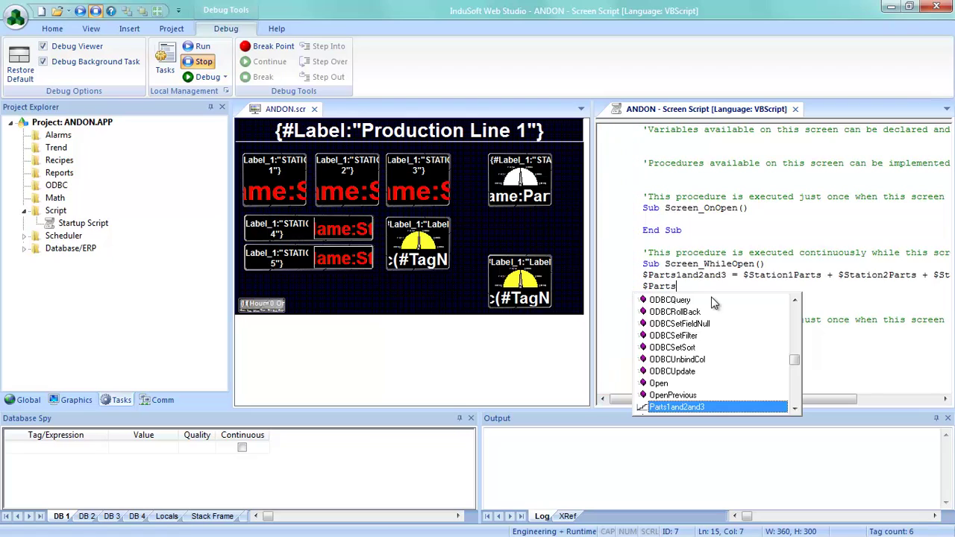
type("4an")
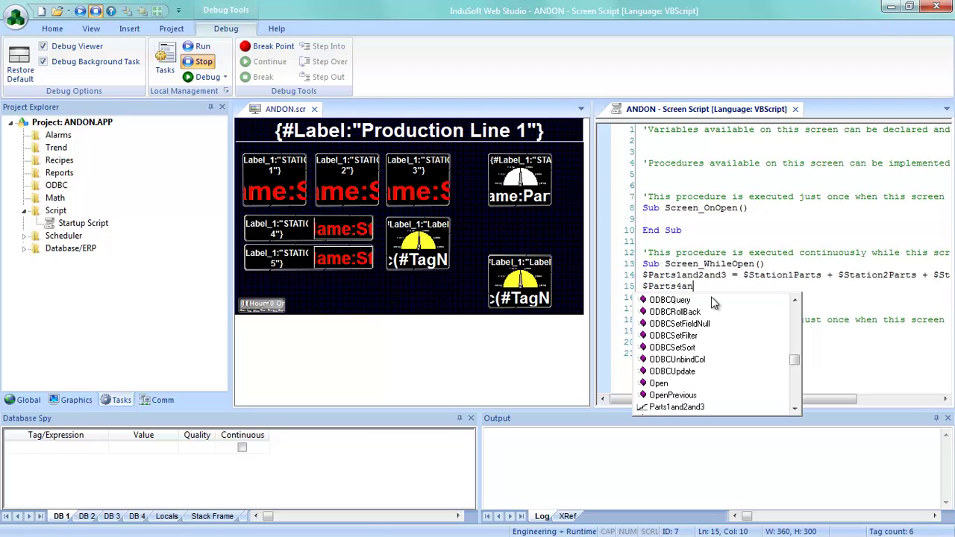
type("d5 ")
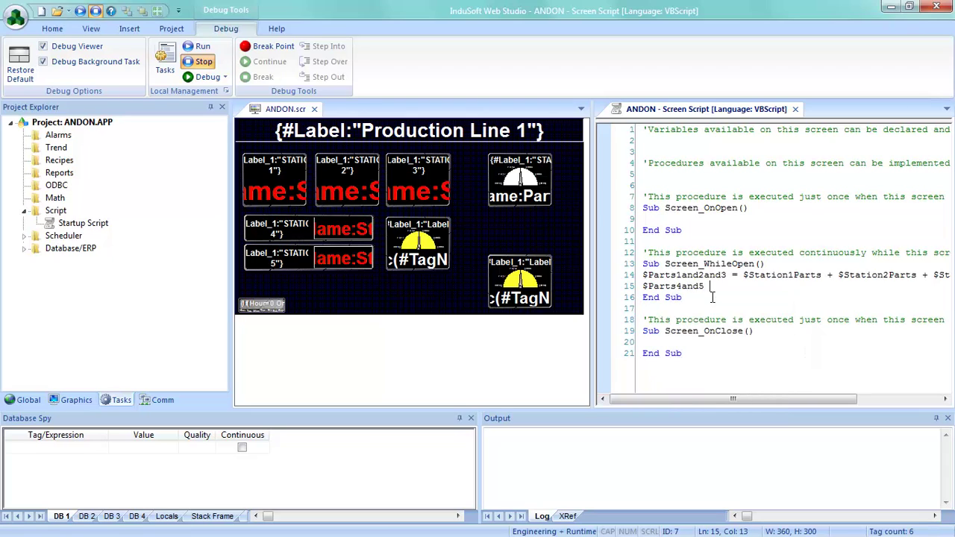
type("= $")
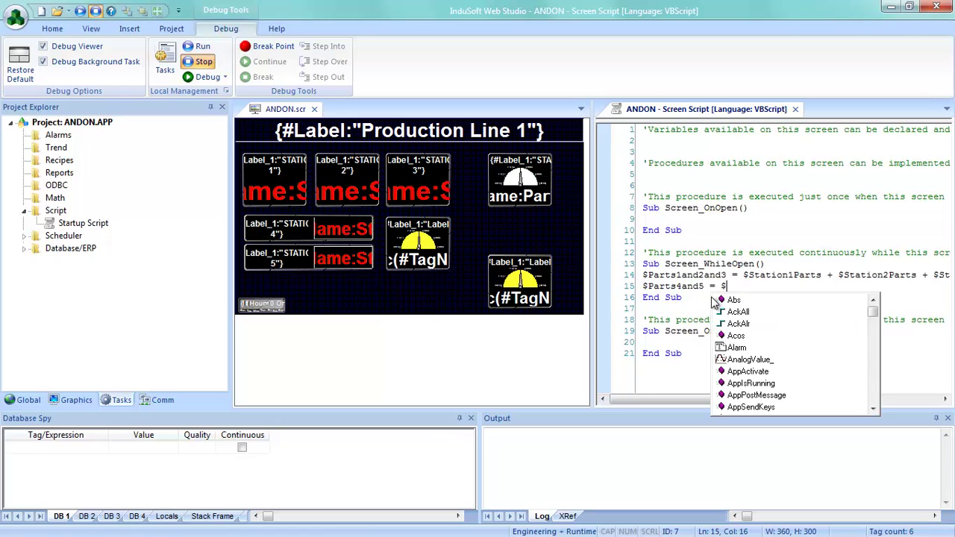
type("Station")
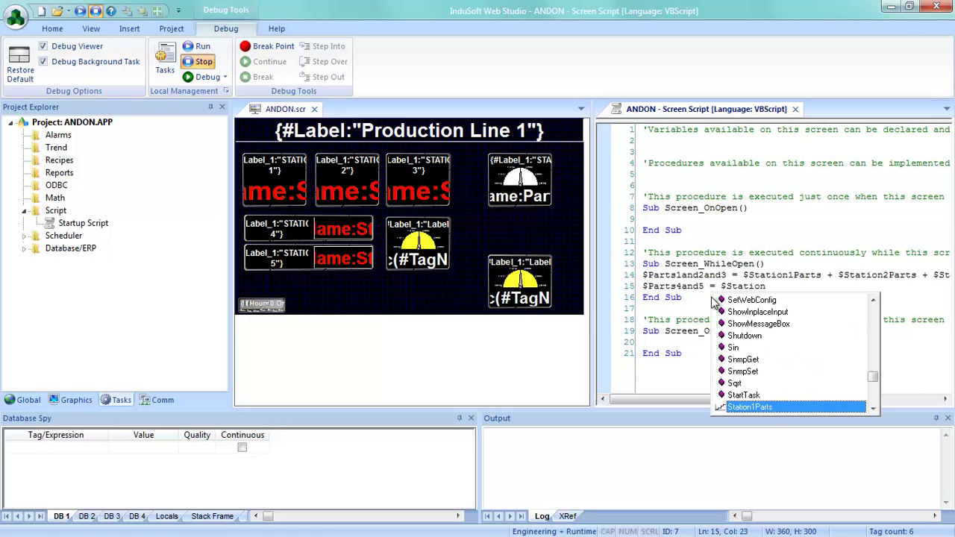
type("4Parts +")
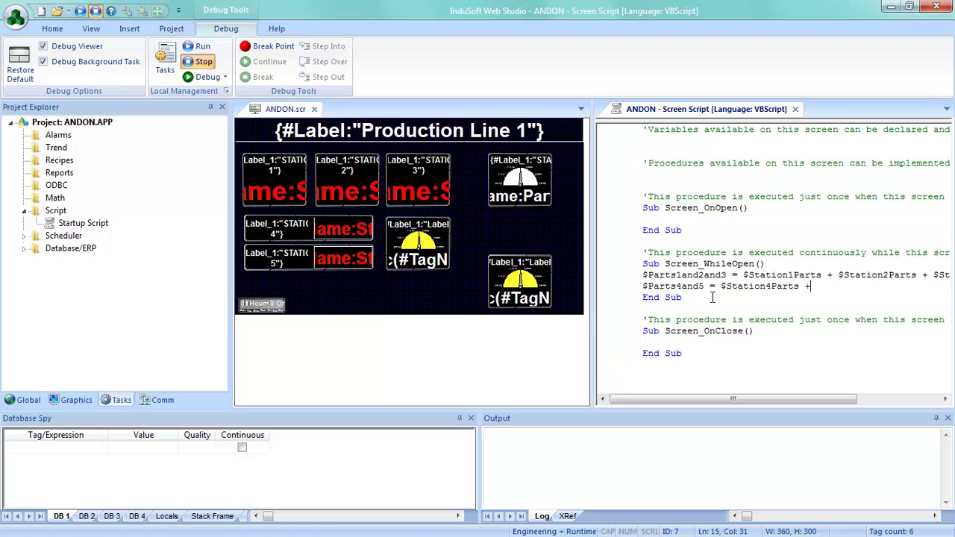
type(" $Station")
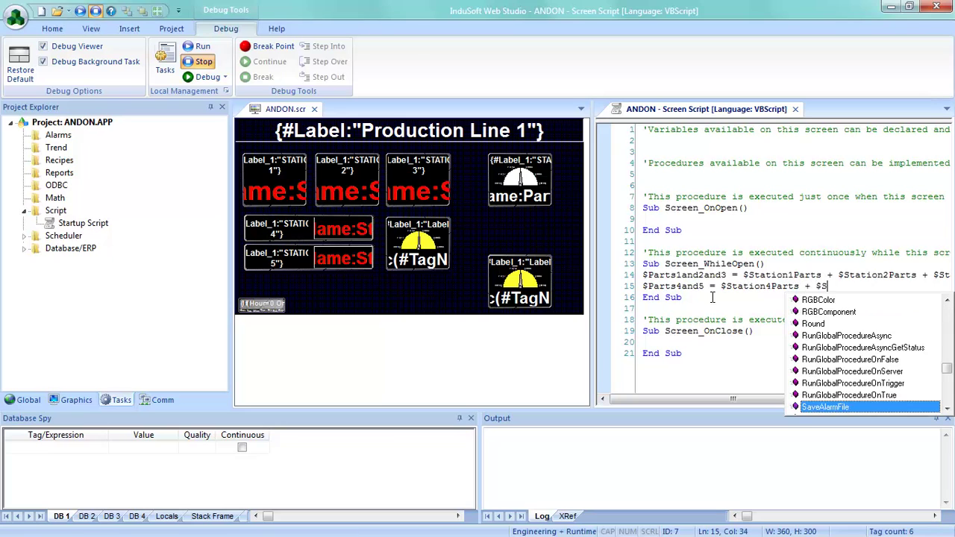
type("5")
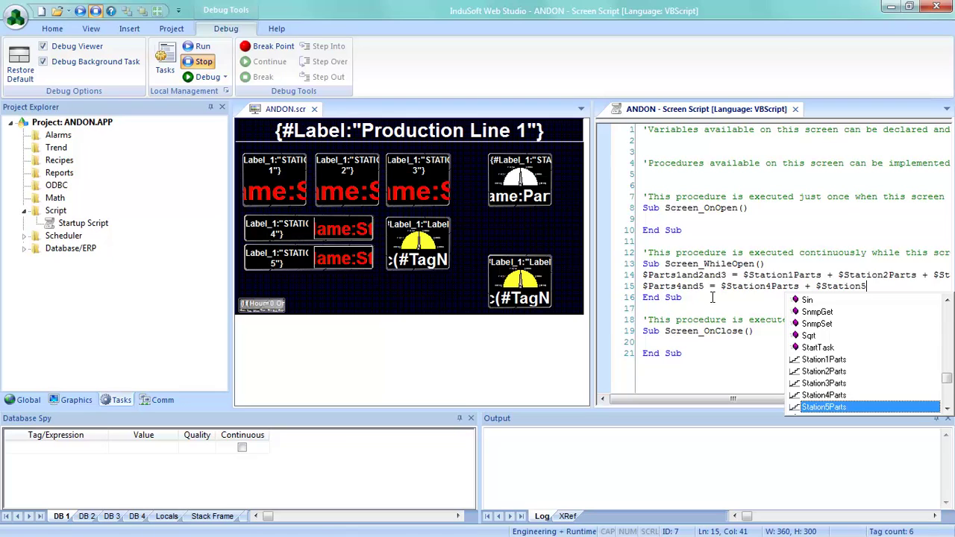
key("Return")
key("Return")
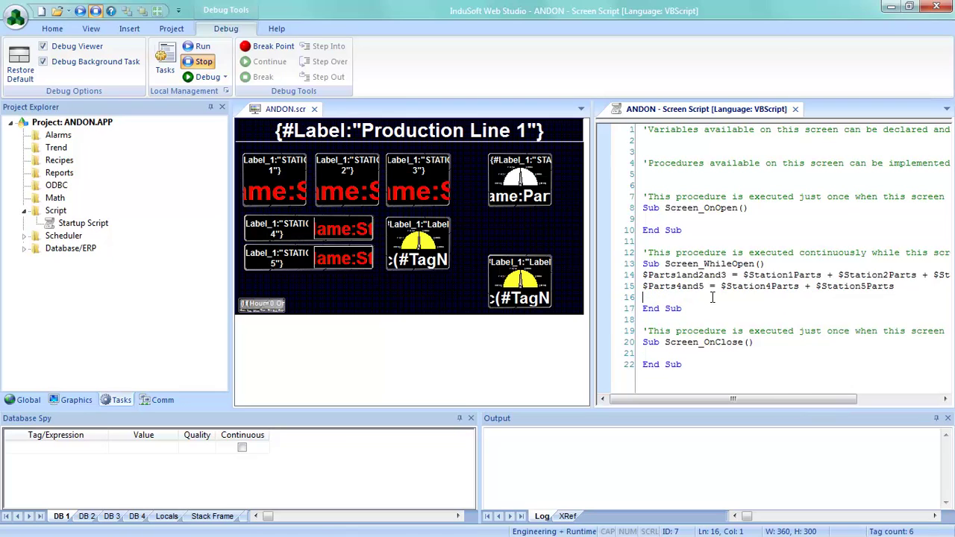
Save the screen script and create the missing Parts4and5 tag as an Integer with Server scope.
right_click(677, 112)
left_click(694, 122)
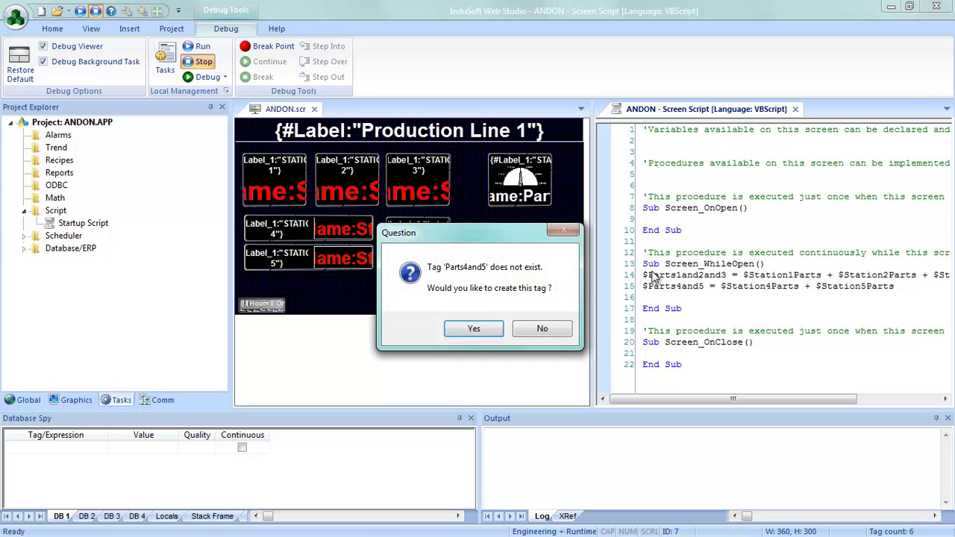
left_click(485, 334)
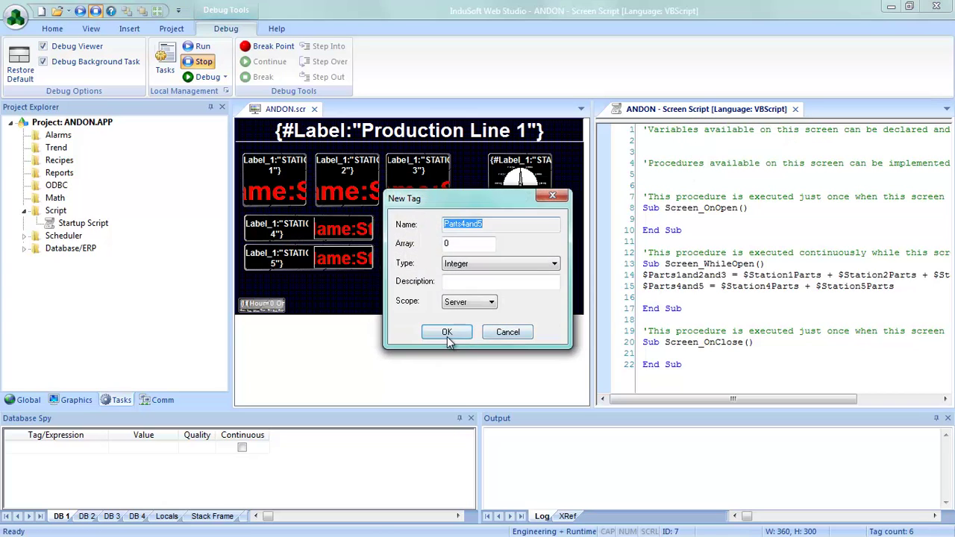
left_click(468, 333)
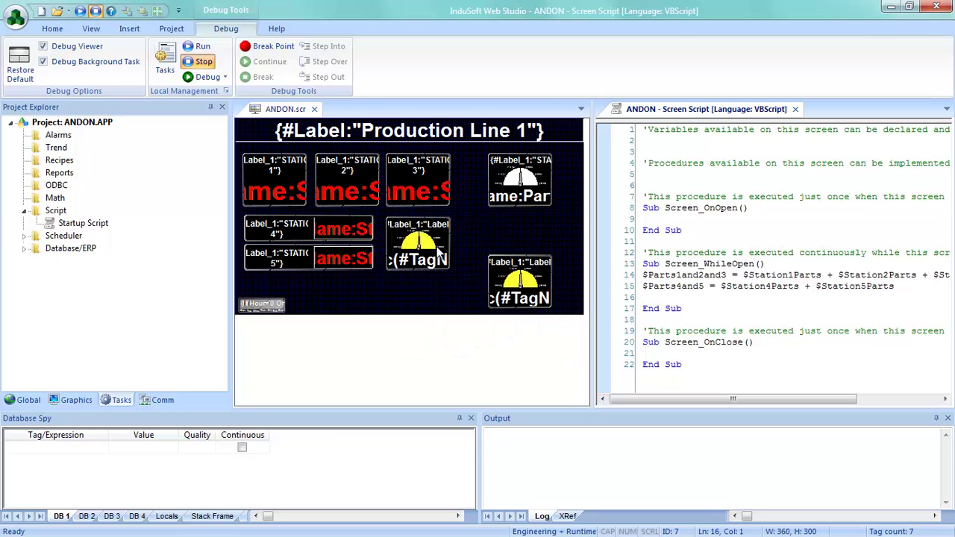
Set the GreenLimit of the gauge beside Stations 4 and 5 to 140 and its Label_1 to "STA 4-5 TOTAL".
double_click(439, 252)
left_click(373, 191)
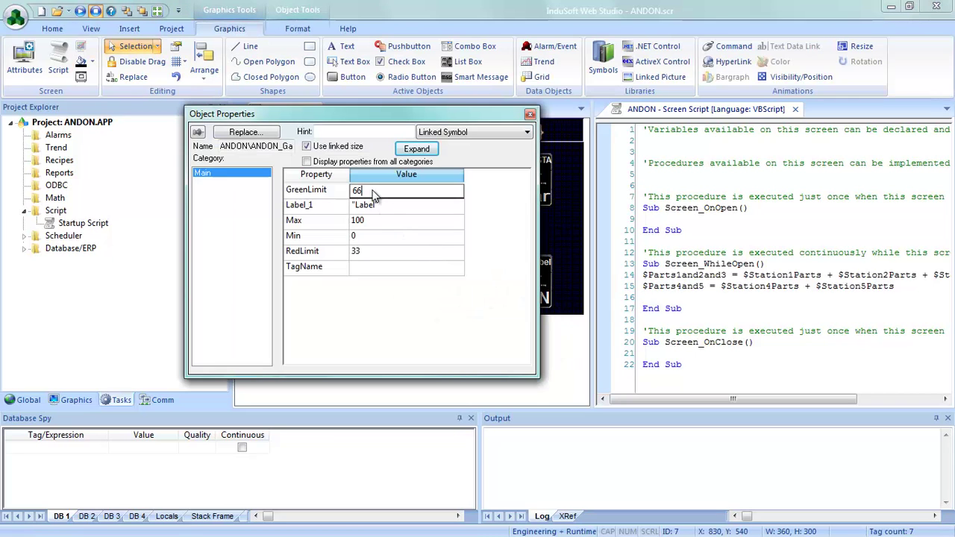
left_click_drag(375, 194, 347, 192)
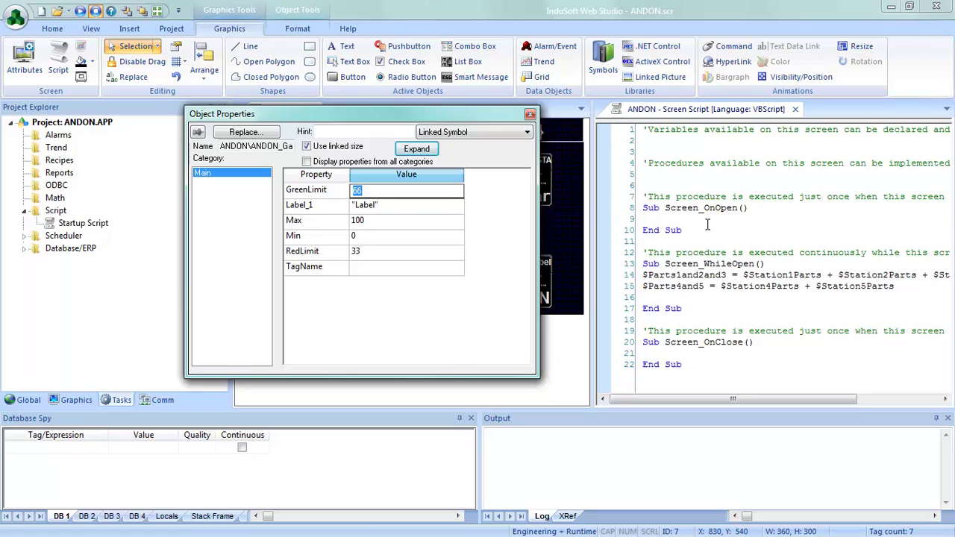
type("140")
left_click(393, 209)
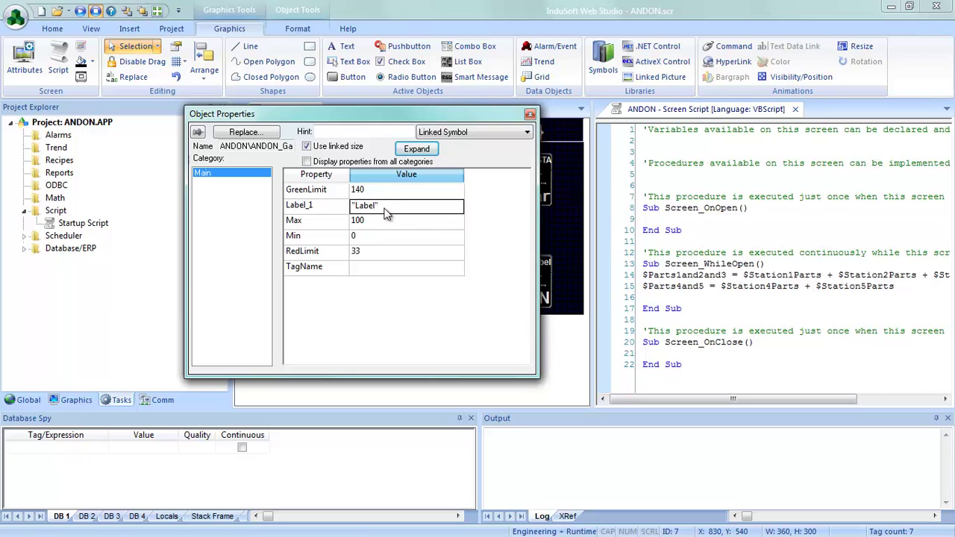
left_click_drag(379, 209, 360, 213)
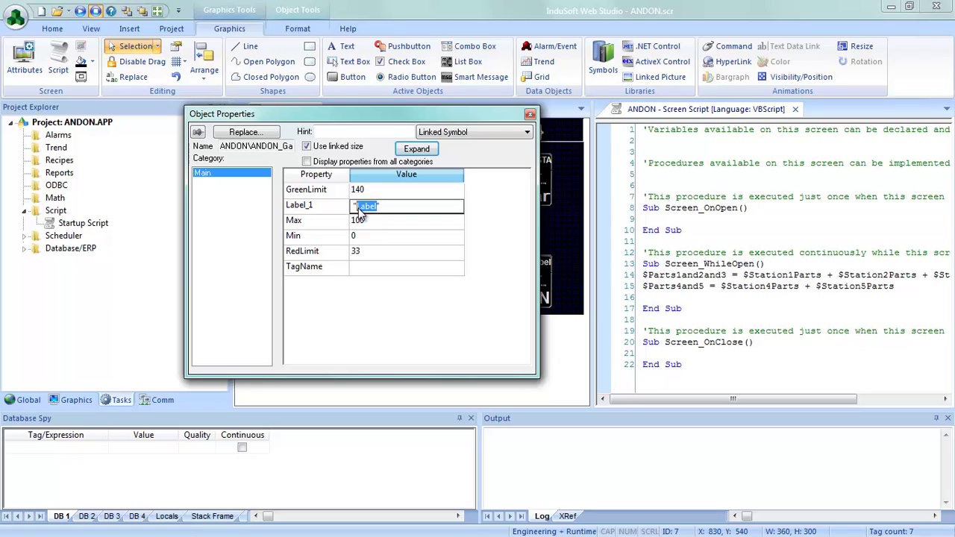
type("STA 4-5 To")
key("BackSpace")
type("OTAL")
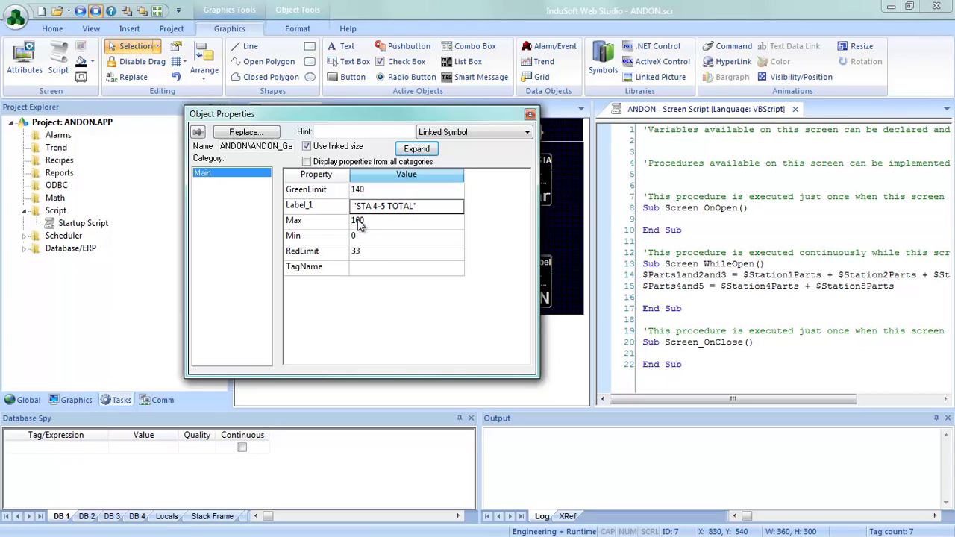
Set the Station 4-5 gauge's Max to 150 and its RedLimit to 135.
left_click(361, 223)
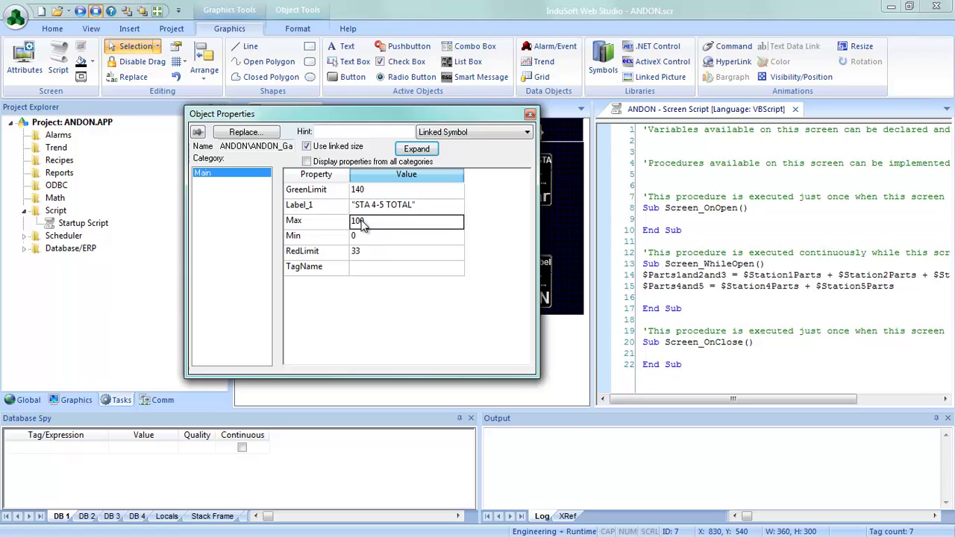
key("BackSpace")
key("BackSpace")
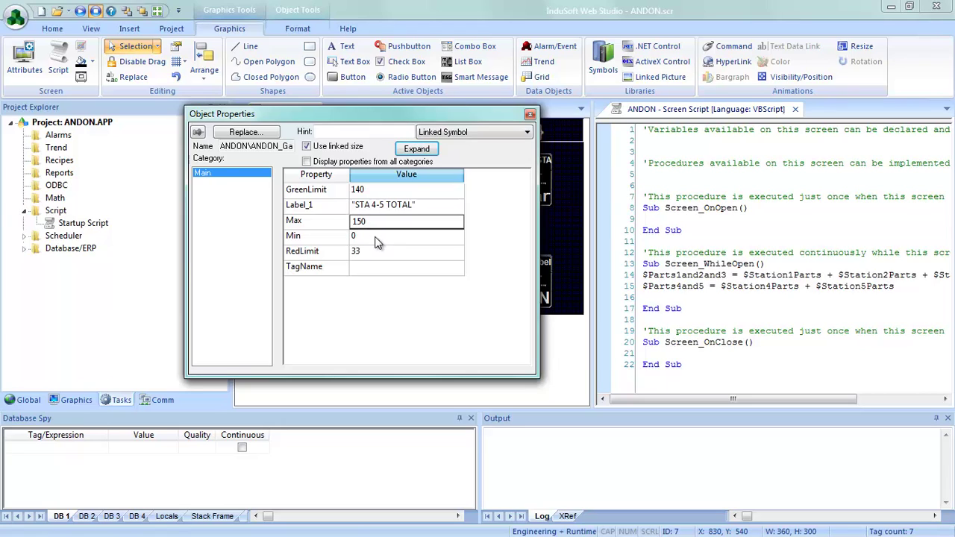
left_click(374, 258)
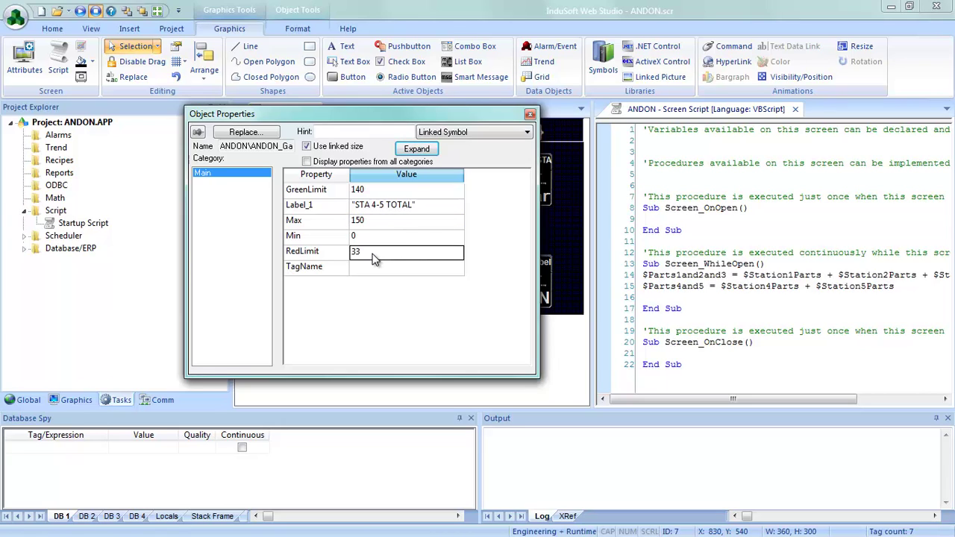
key("BackSpace")
key("BackSpace")
type("135")
Link the Station 4-5 gauge's TagName to Parts4and5 and leave its properties.
double_click(373, 270)
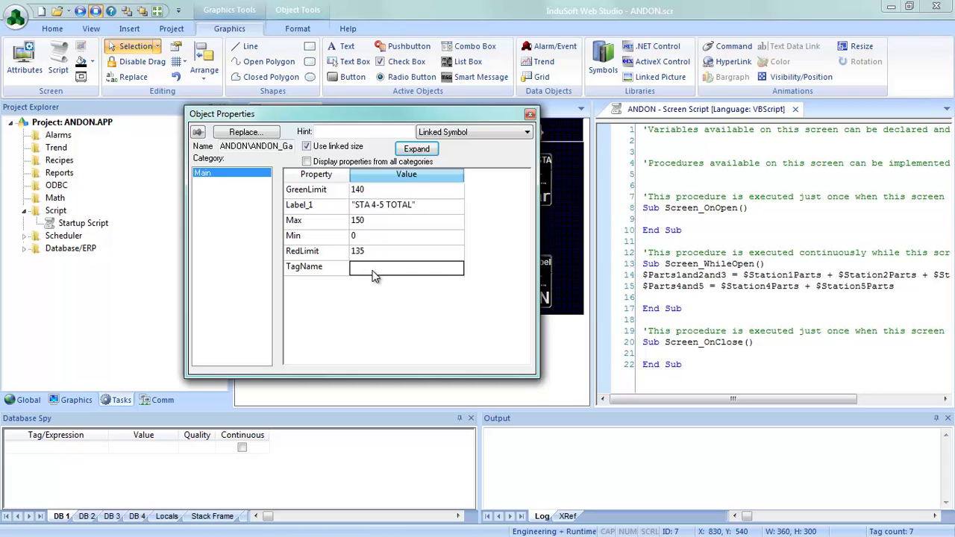
left_click(290, 170)
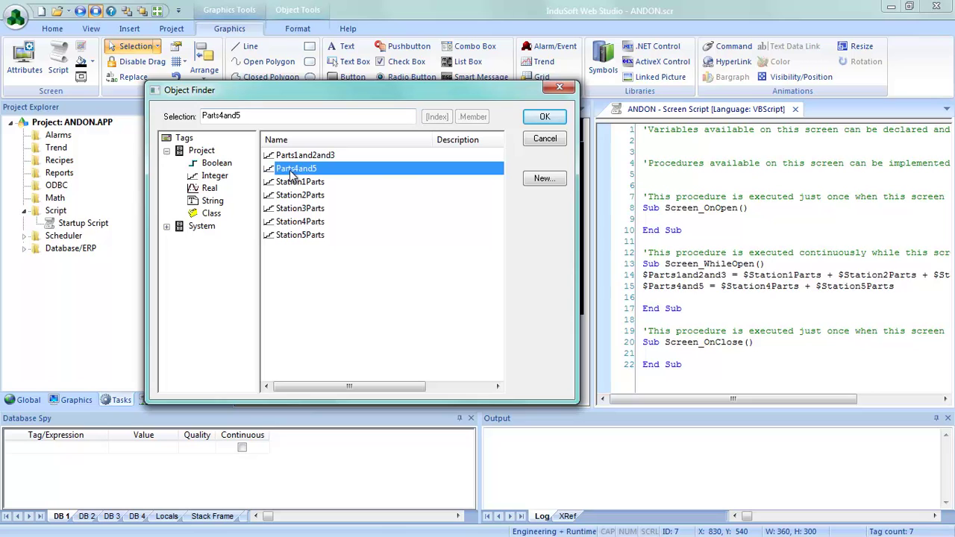
left_click(544, 118)
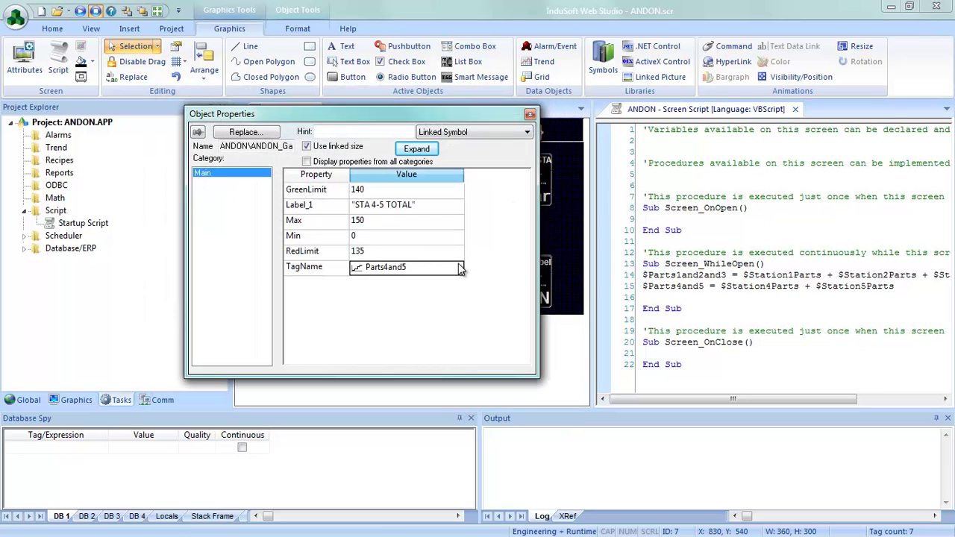
left_click(570, 259)
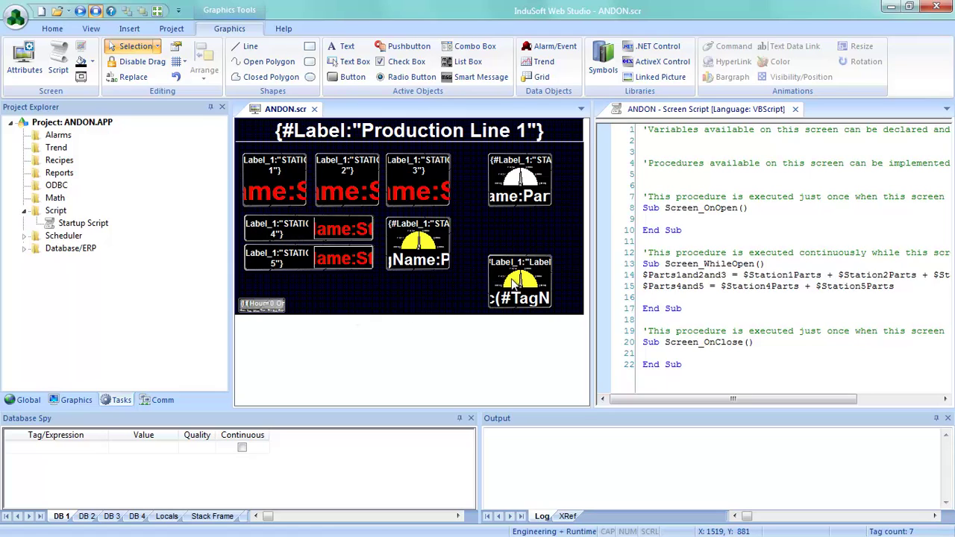
Begin a line total below the Parts4and5 sum in Screen_WhileOpen with $Line1Total = $Station1Parts.
left_click(693, 308)
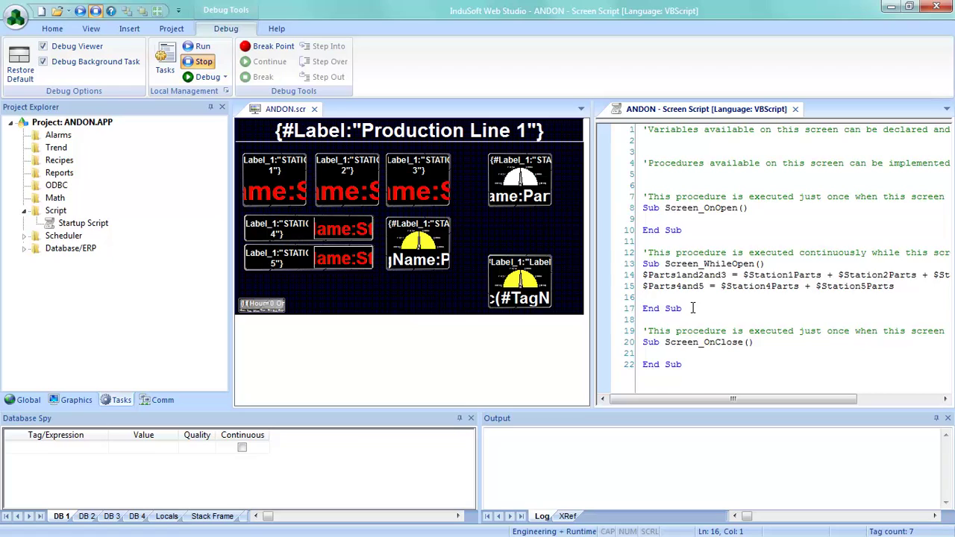
key("BackSpace")
key("Return")
type("$")
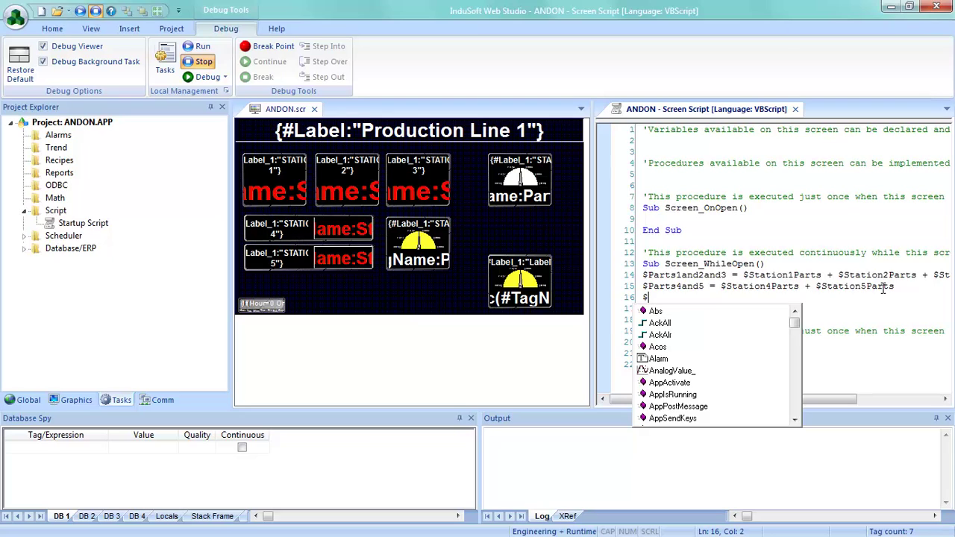
type("$")
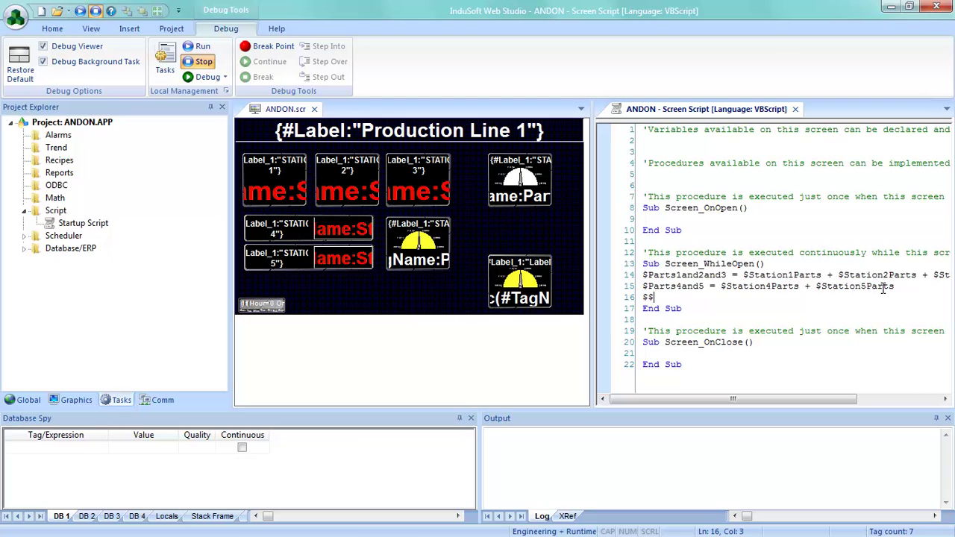
type("Lin")
key("BackSpace")
key("BackSpace")
key("BackSpace")
type("I")
type("ine1To")
type("tal = ")
type("$")
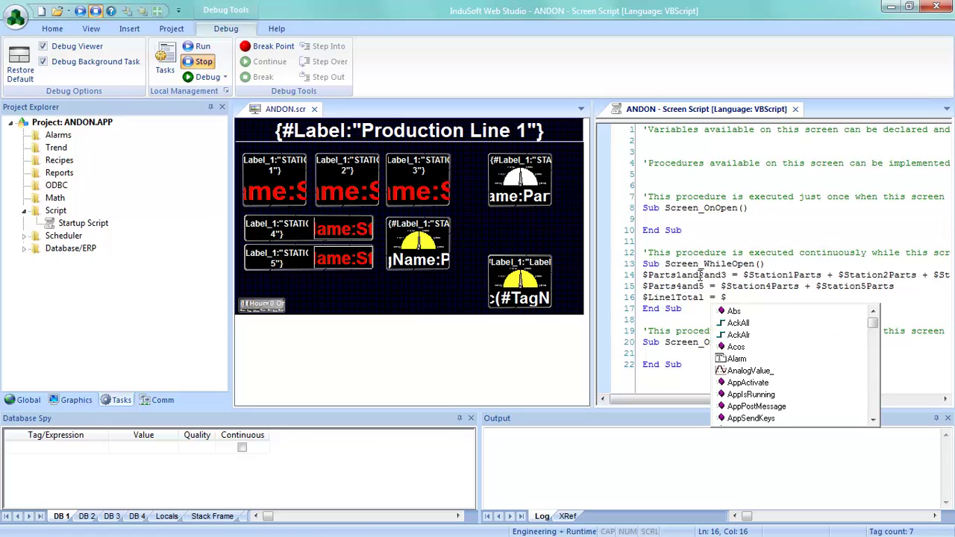
type("Station1Parts")
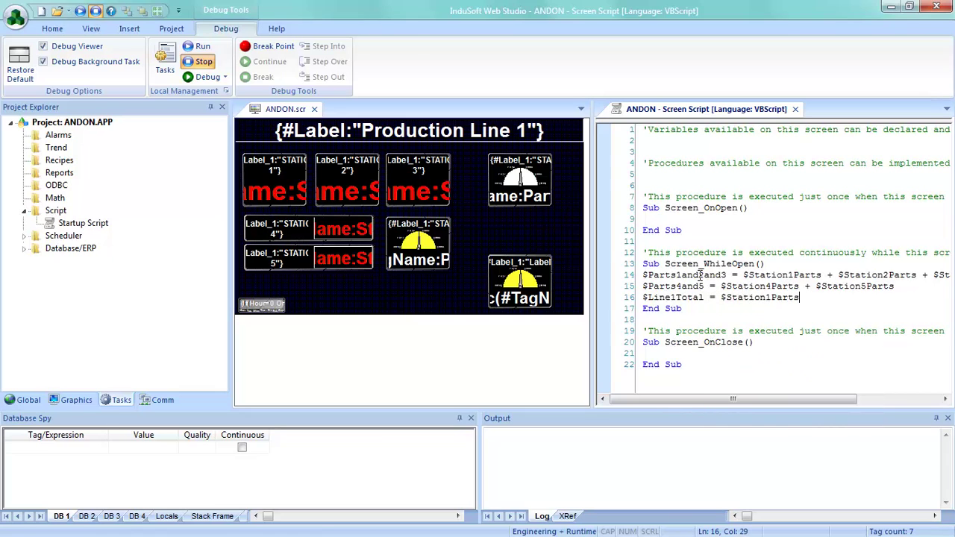
Extend the Line1Total sum with + $Station2Parts, reusing a copy of $Station1Parts.
key("shift+Left")
key("shift+Left")
key("shift+Left")
key("shift+Left")
key("shift+Left")
key("shift+Left")
key("shift+Left")
key("shift+Left")
key("shift+Left")
key("shift+Left")
key("shift+Left")
key("shift+Left")
key("shift+Left")
key("shift+Left")
key("ctrl+c")
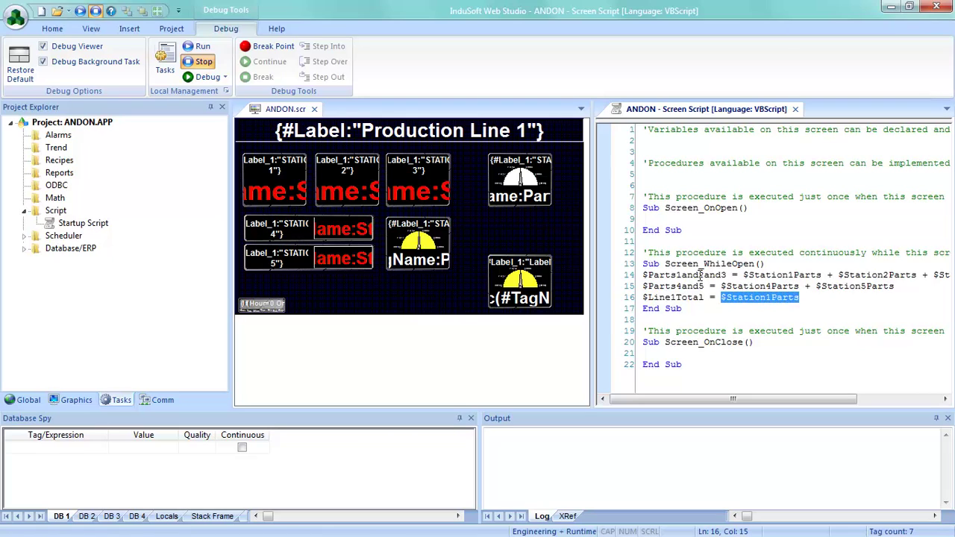
key("End")
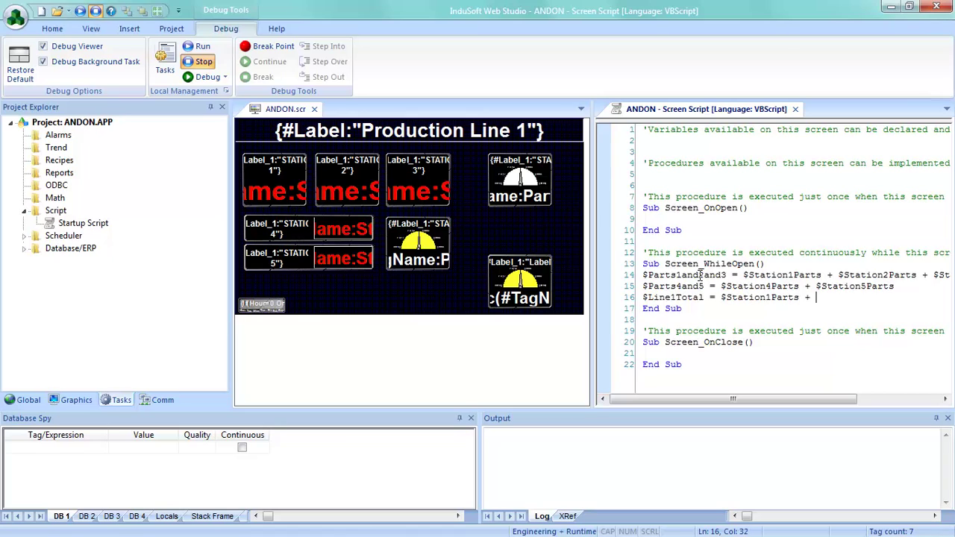
type("+")
key("ctrl+v")
type("2")
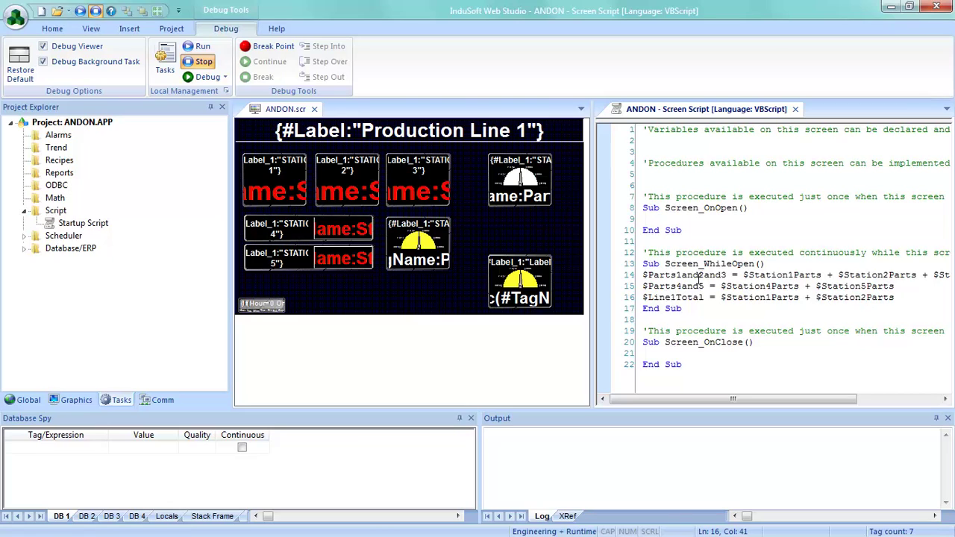
Move the screen script into the ANDON.scr tab group and extend the Line1Total sum with + $Station3Parts.
right_click(633, 114)
left_click(671, 156)
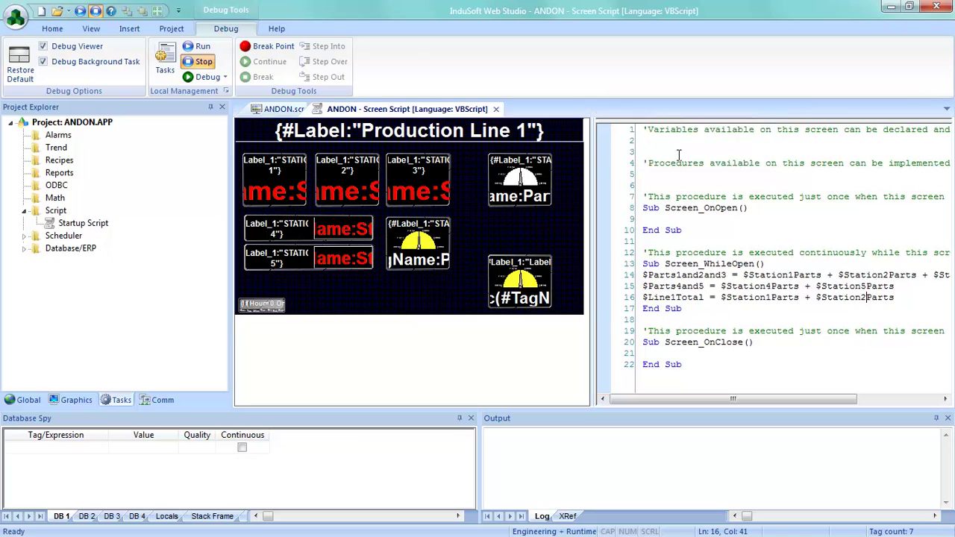
left_click(539, 297)
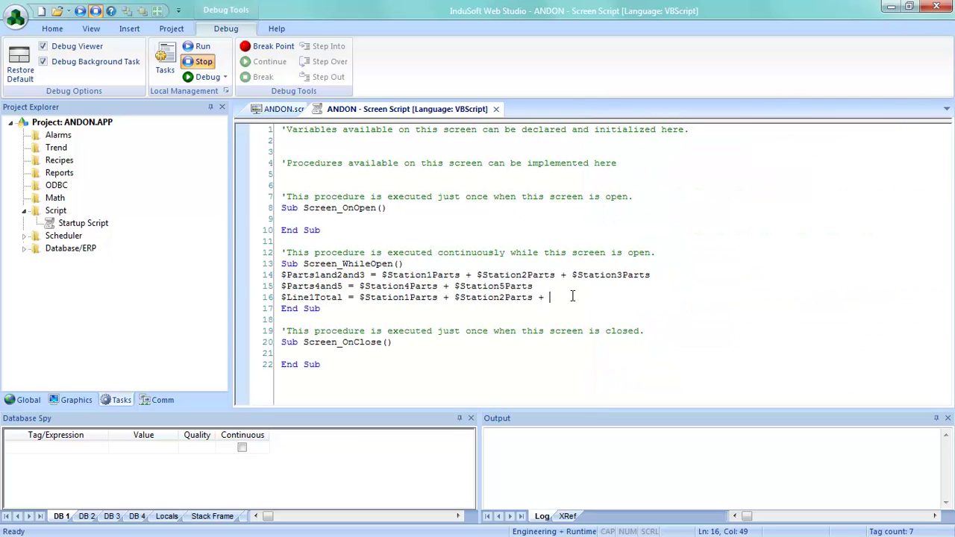
key("ctrl+v")
left_click(601, 297)
key("BackSpace")
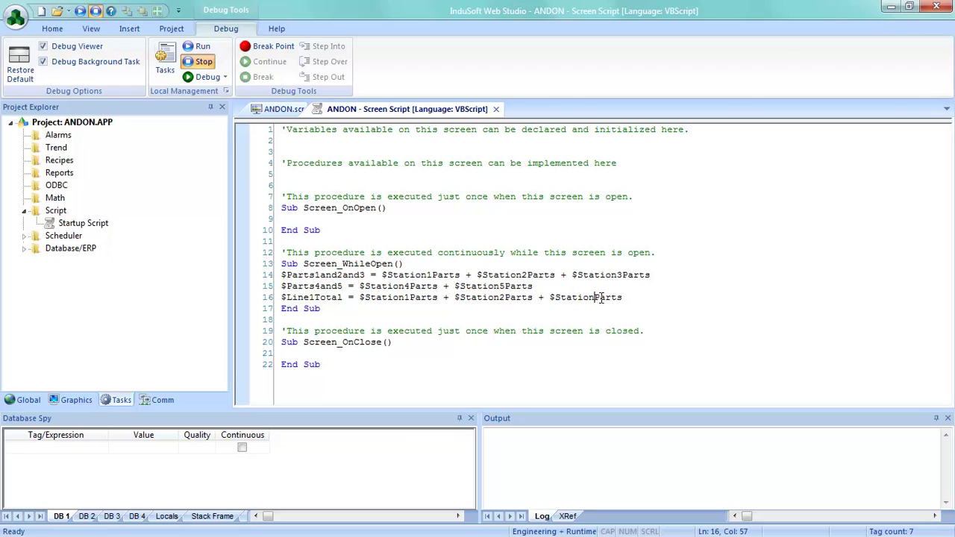
type("3")
Append + $Station4Parts to the Line1Total sum, reusing the copied $Station1Parts.
left_click(647, 297)
key("ctrl+v")
left_click(694, 296)
key("BackSpace")
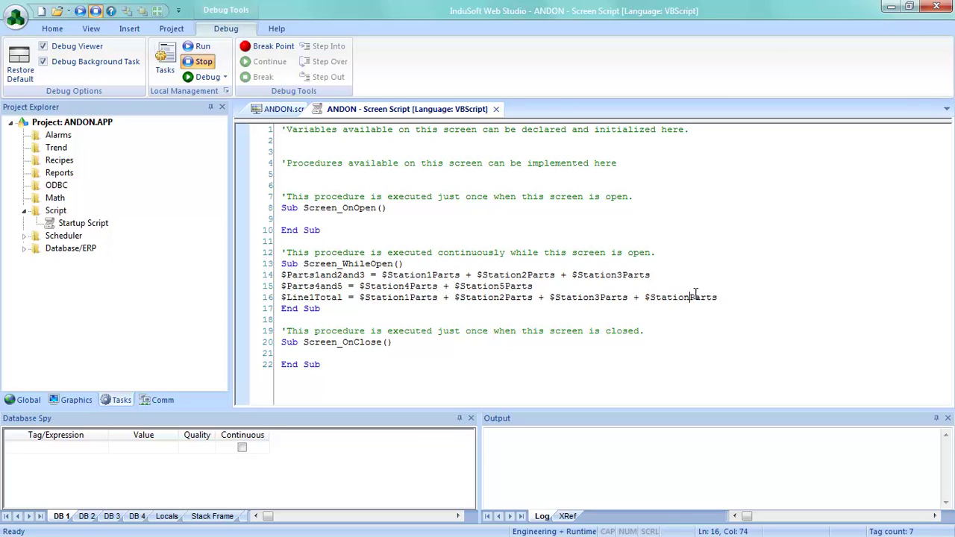
type("4")
Finish the Line1Total sum with + $Station5Parts, reusing the copied $Station1Parts.
left_click(755, 302)
type("+")
key("ctrl+v")
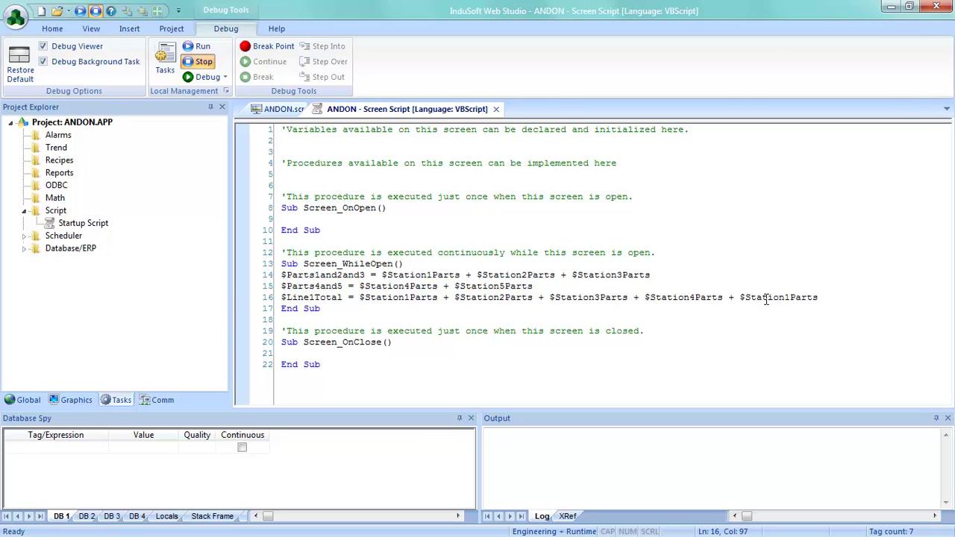
left_click_drag(785, 297, 790, 297)
type("5")
Insert blank lines before, between and after the three sum lines in Screen_WhileOpen.
key("Return")
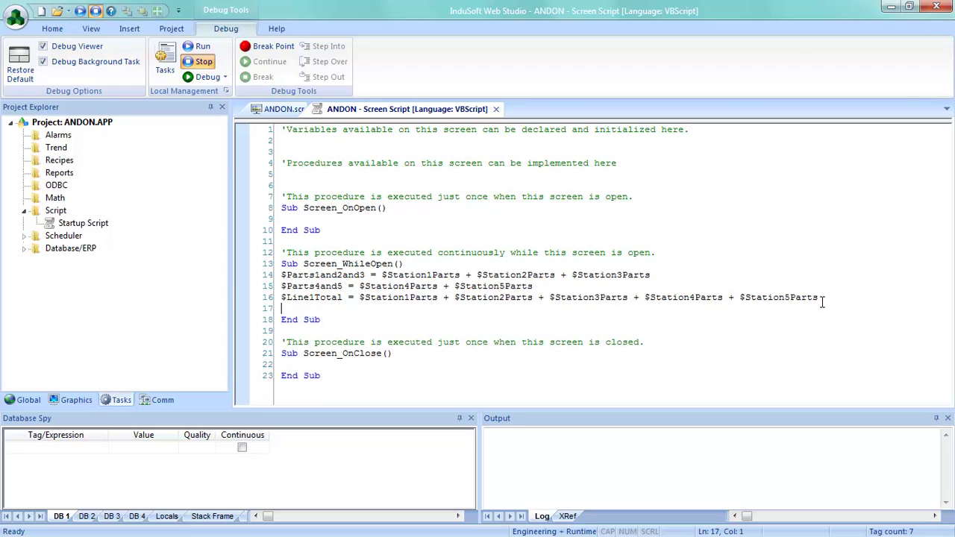
left_click(273, 302)
left_click(283, 298)
key("Return")
left_click(273, 286)
left_click(283, 286)
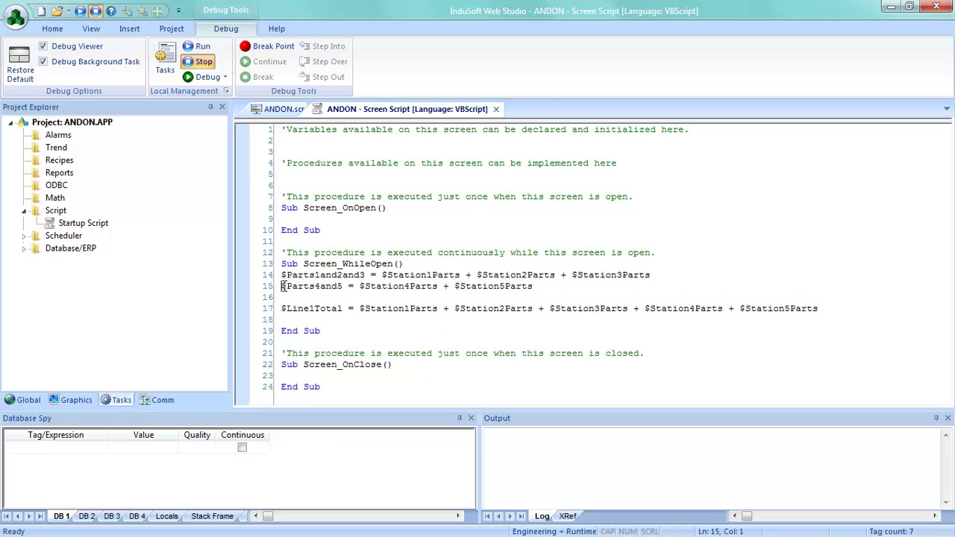
key("Return")
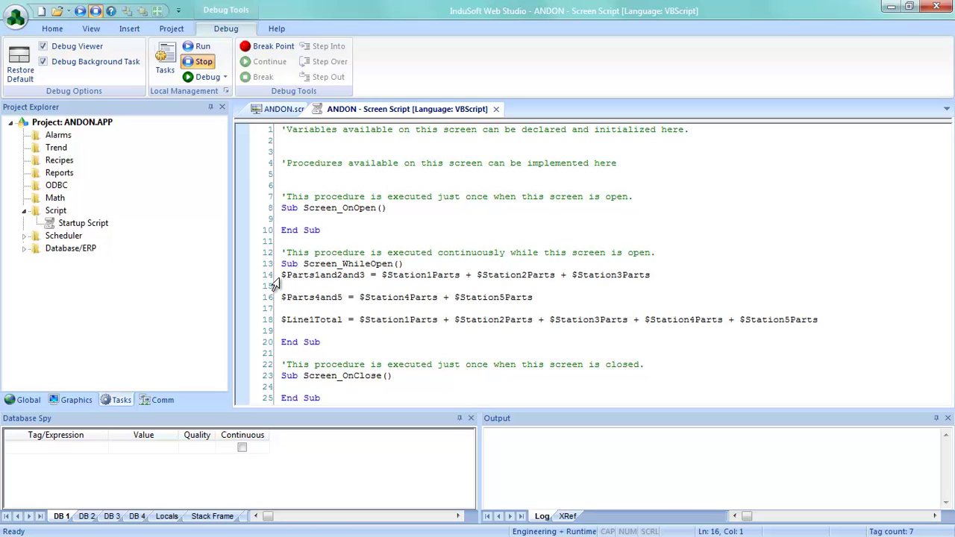
left_click(282, 275)
key("Return")
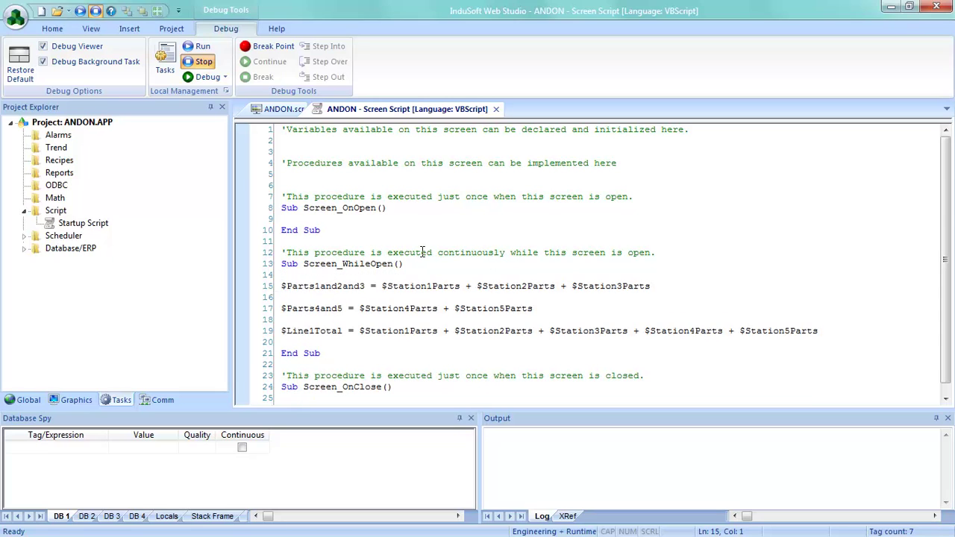
Save and close the screen script, creating the missing Line1Total tag as an Integer with Server scope.
right_click(485, 116)
left_click(497, 123)
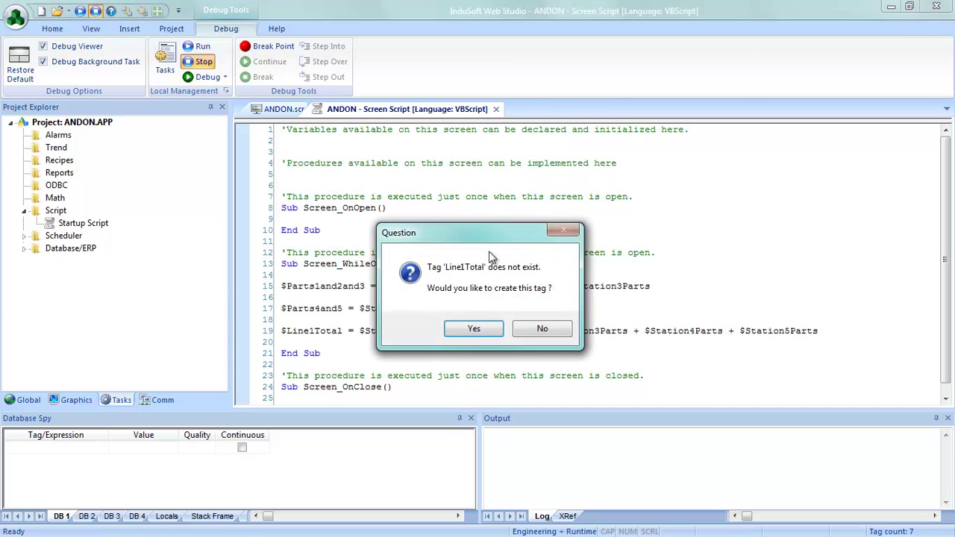
left_click(473, 328)
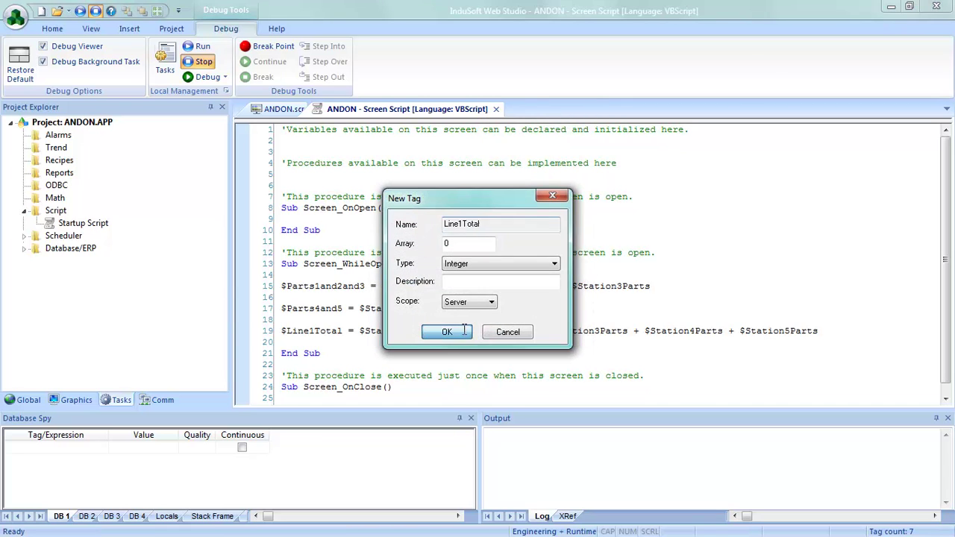
left_click(446, 331)
left_click(495, 109)
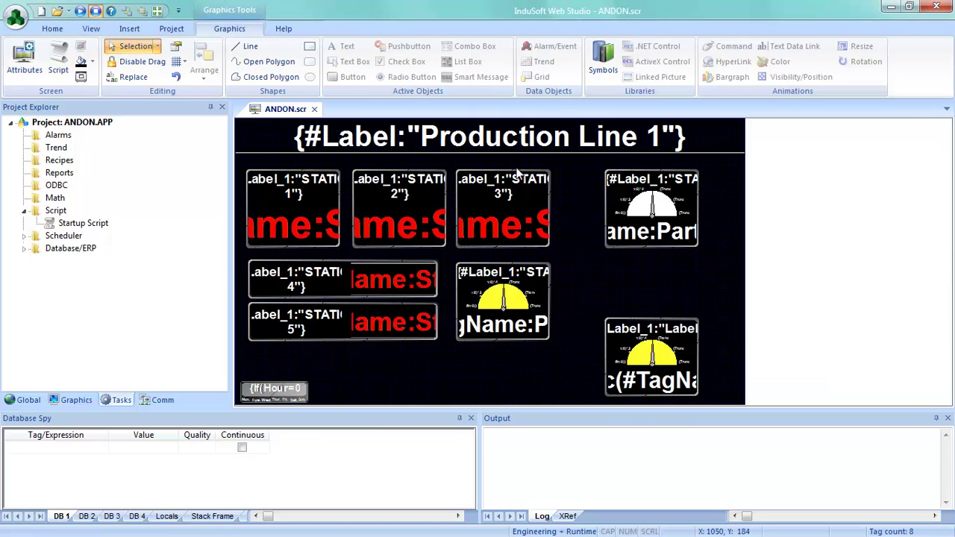
Link the TagName of the unlabeled gauge below the Station 1-3 gauge to Line1Total.
double_click(622, 356)
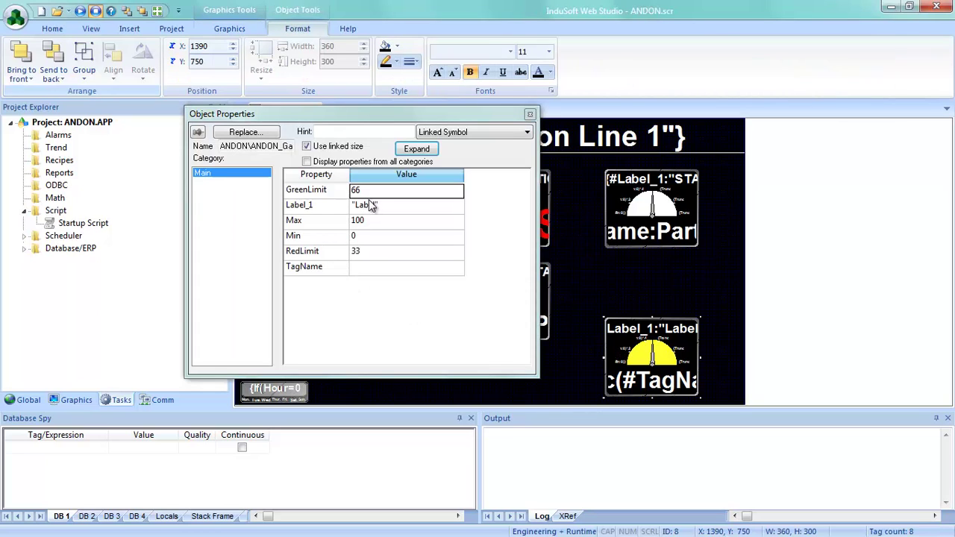
double_click(372, 270)
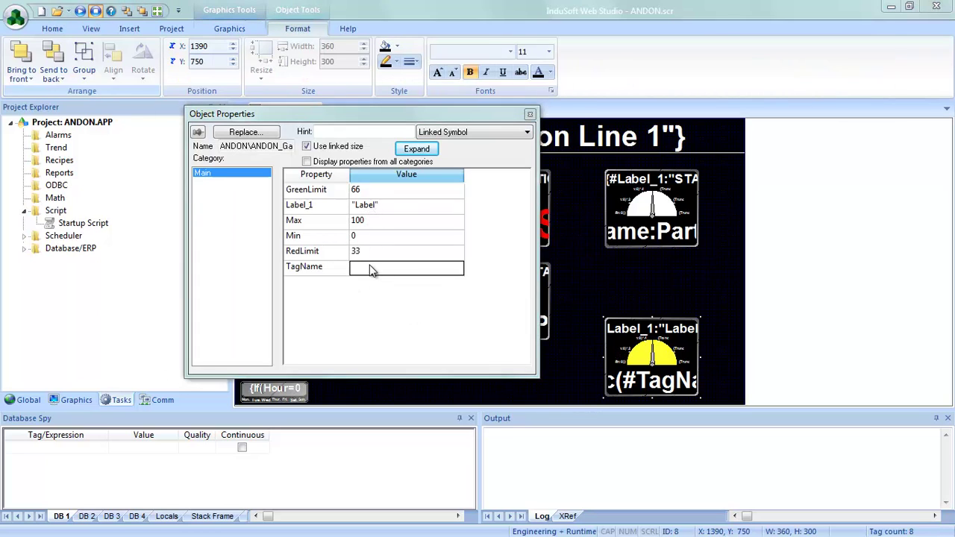
left_click(296, 158)
left_click(543, 117)
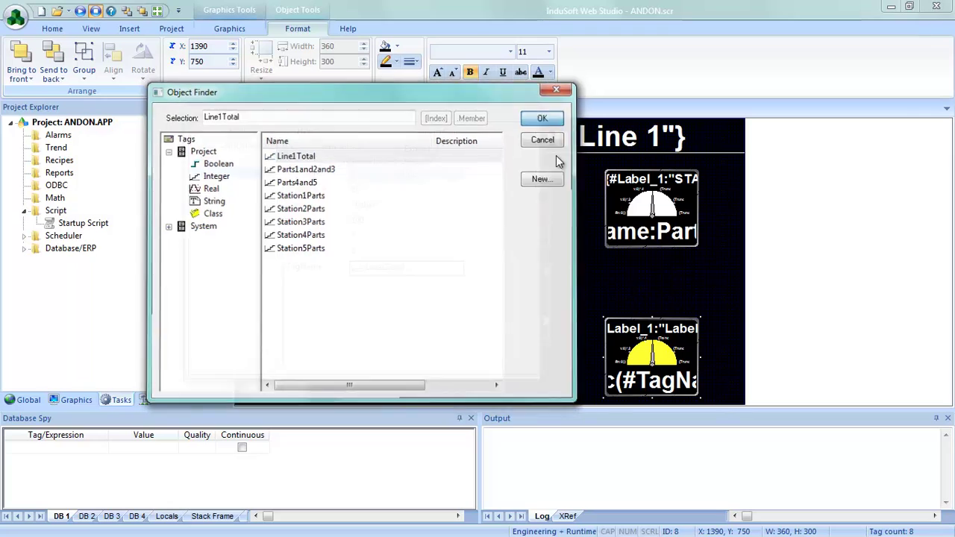
Set the line total gauge's GreenLimit to 250 and its Label_1 to "STA 1-5 TOTAL".
left_click(419, 196)
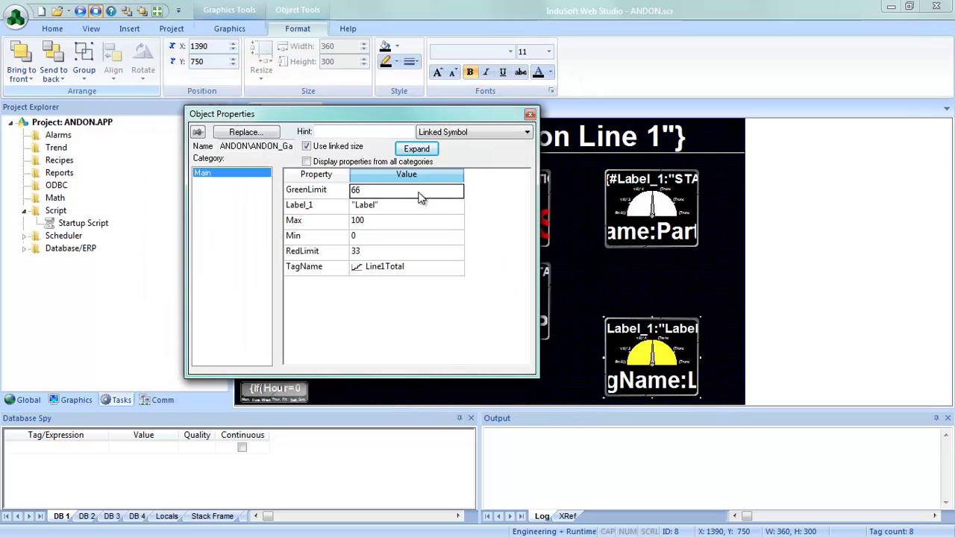
key("BackSpace")
key("BackSpace")
type("250")
left_click(396, 213)
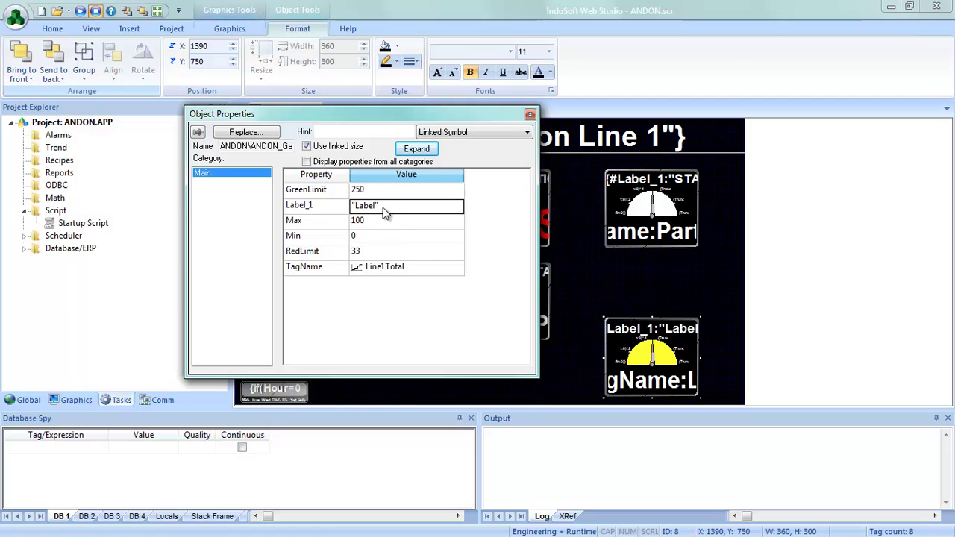
left_click(379, 213)
left_click_drag(379, 212, 359, 216)
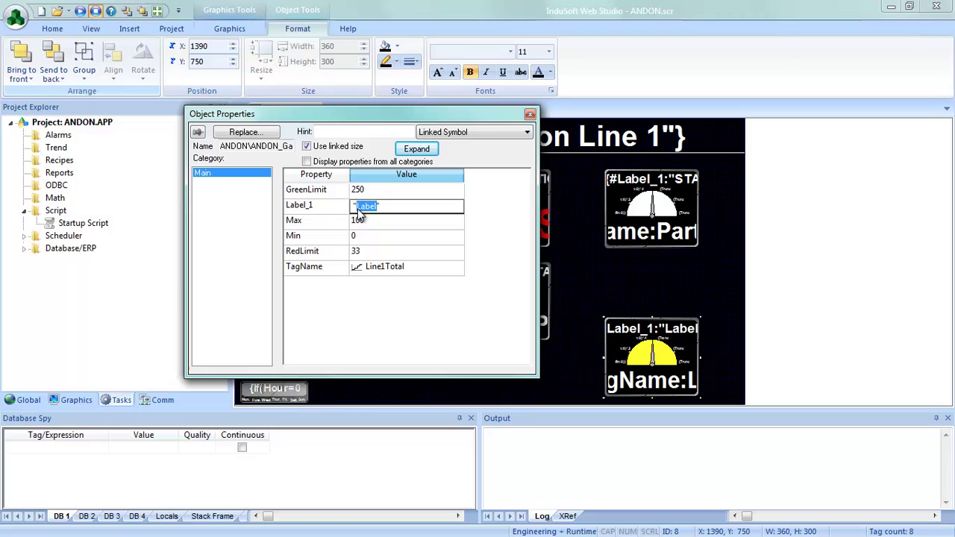
type("STA 1-5 TOTAL")
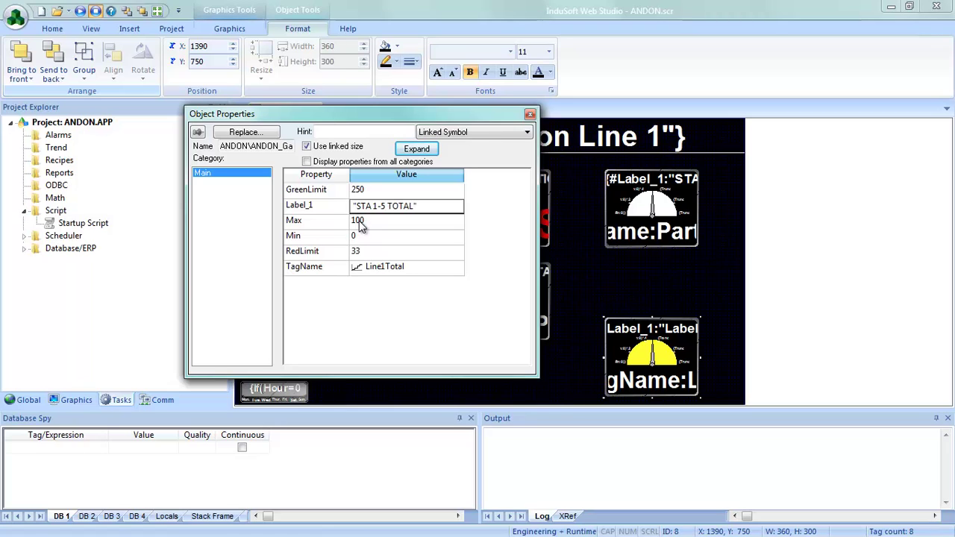
Set the line total gauge's Max to 600 and its RedLimit to 150, and leave its properties.
left_click(359, 225)
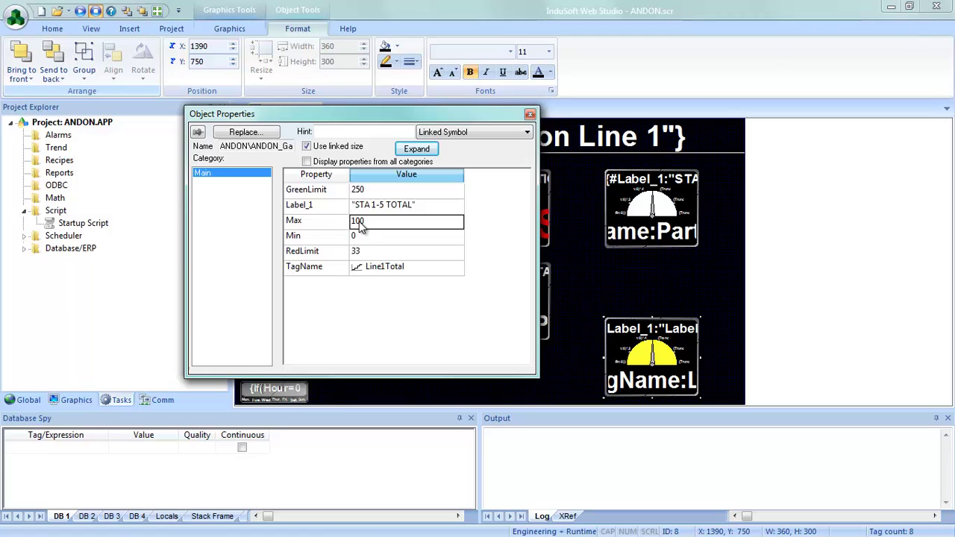
double_click(359, 225)
type("600")
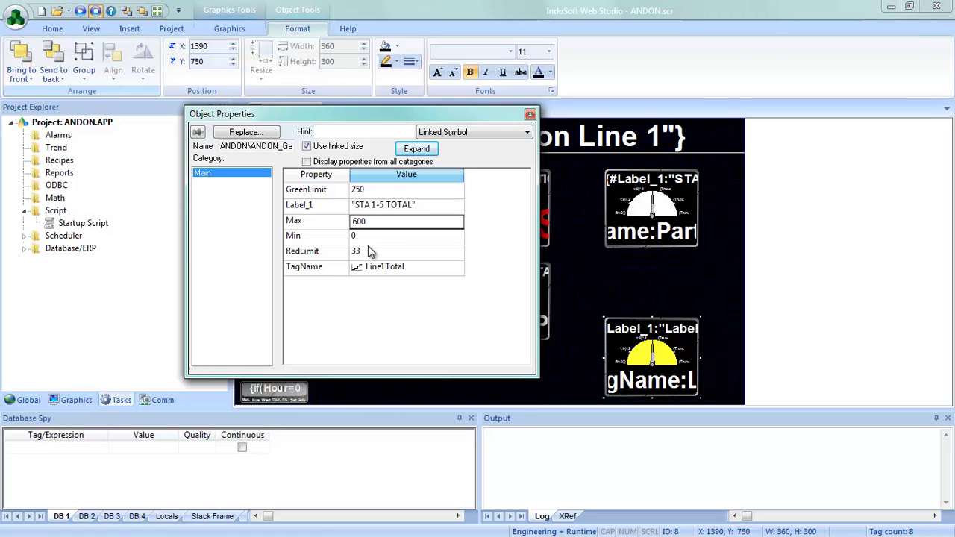
left_click(370, 253)
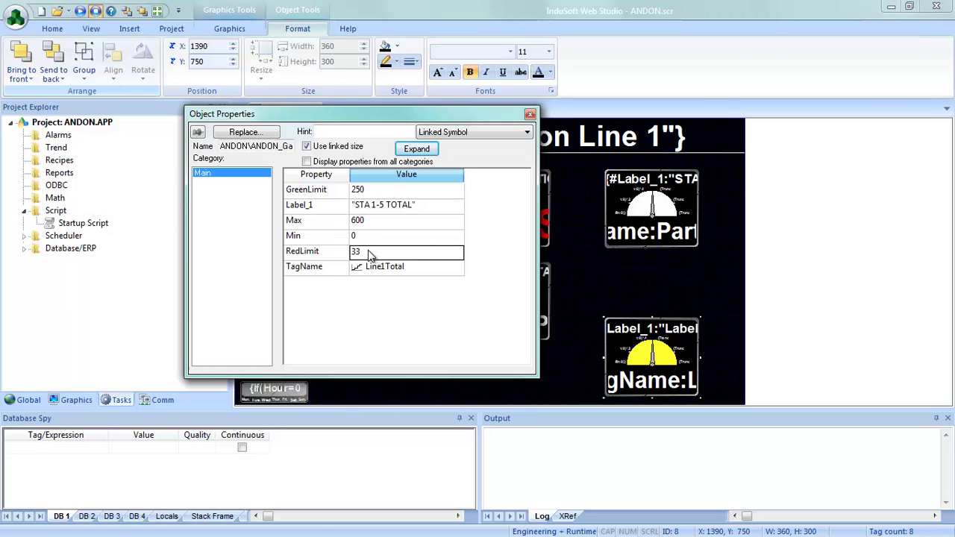
double_click(370, 254)
type("150")
left_click(604, 275)
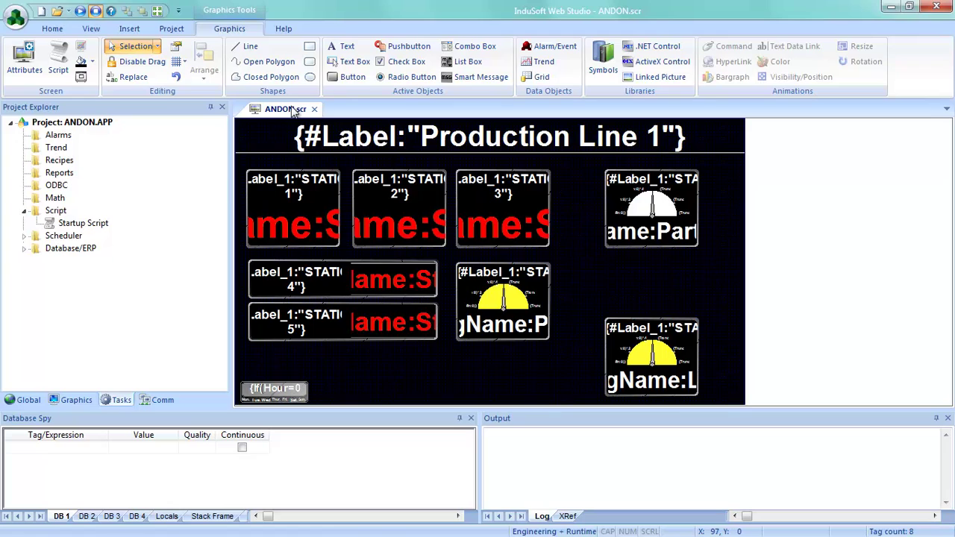
Show the project's graphics screens and start running the project.
left_click(74, 400)
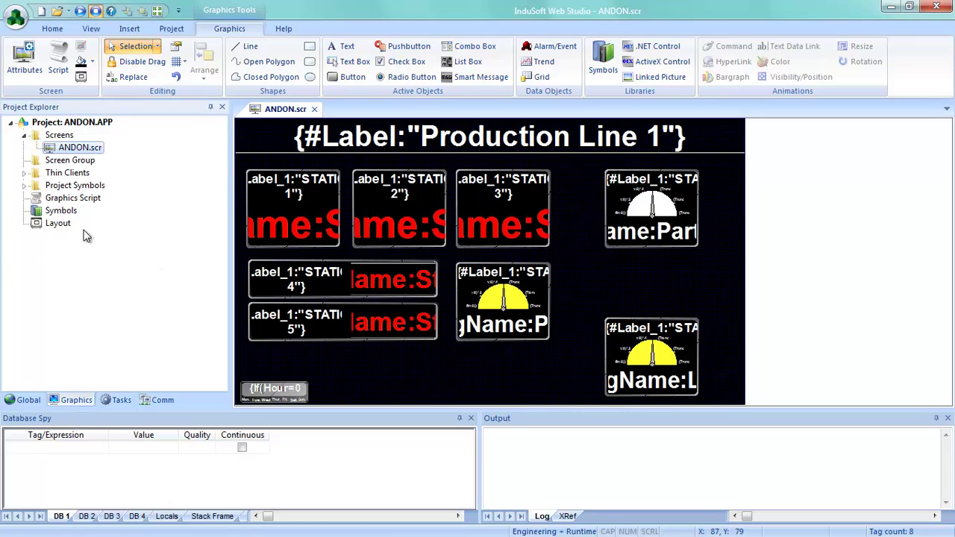
right_click(81, 148)
key("Escape")
left_click(79, 10)
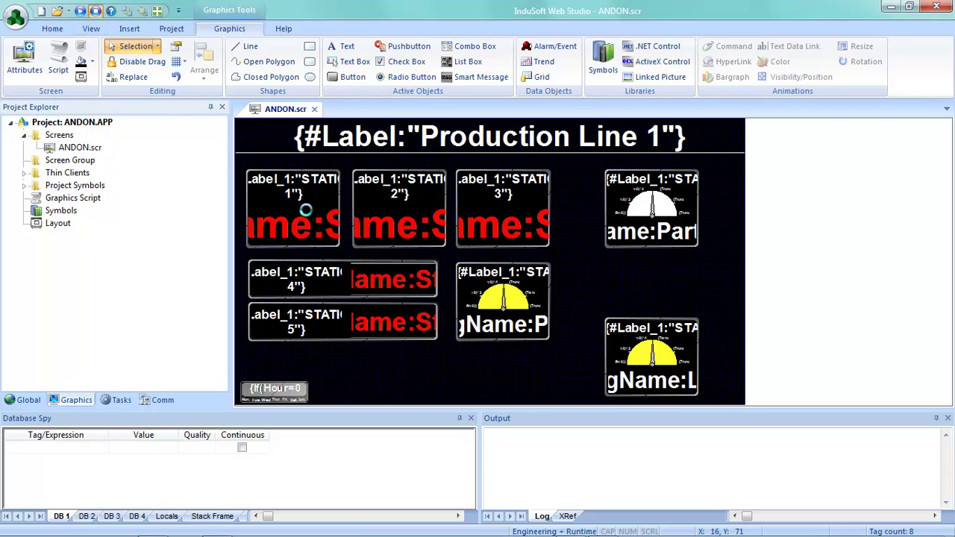